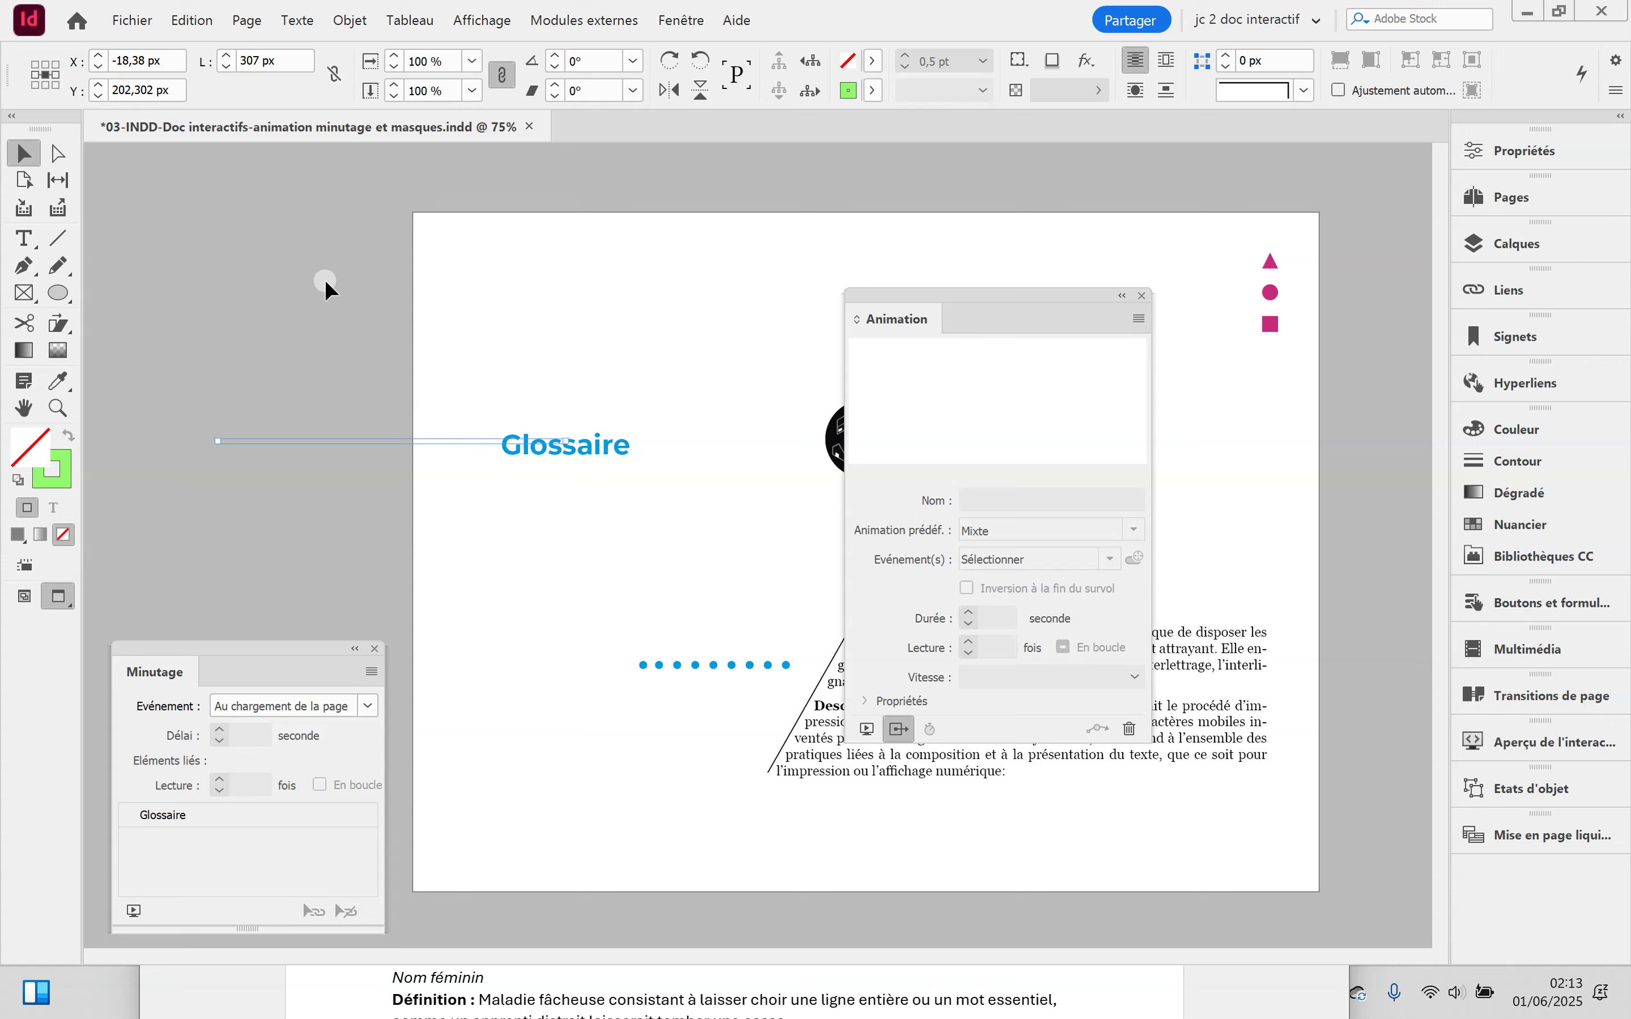
Deselect the Glossaire title's motion path and move the Animation panel off the page, above the Minutage panel
click(57, 157)
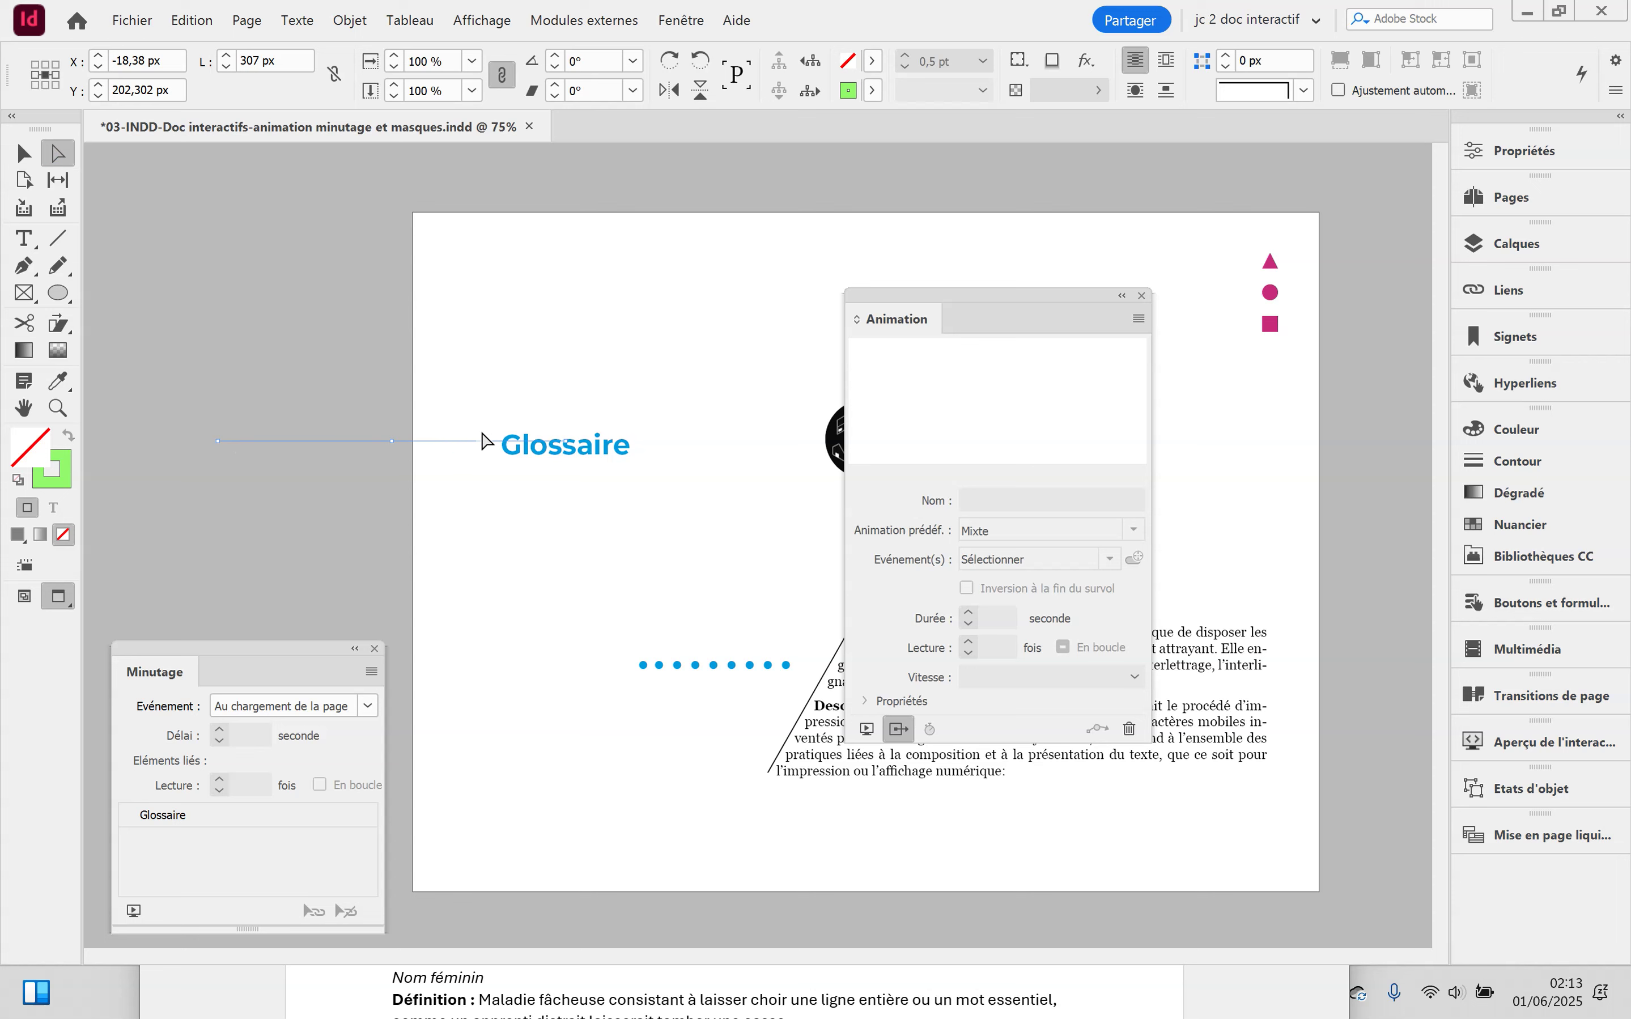
click(319, 413)
click(1009, 289)
drag(1009, 286, 881, 285)
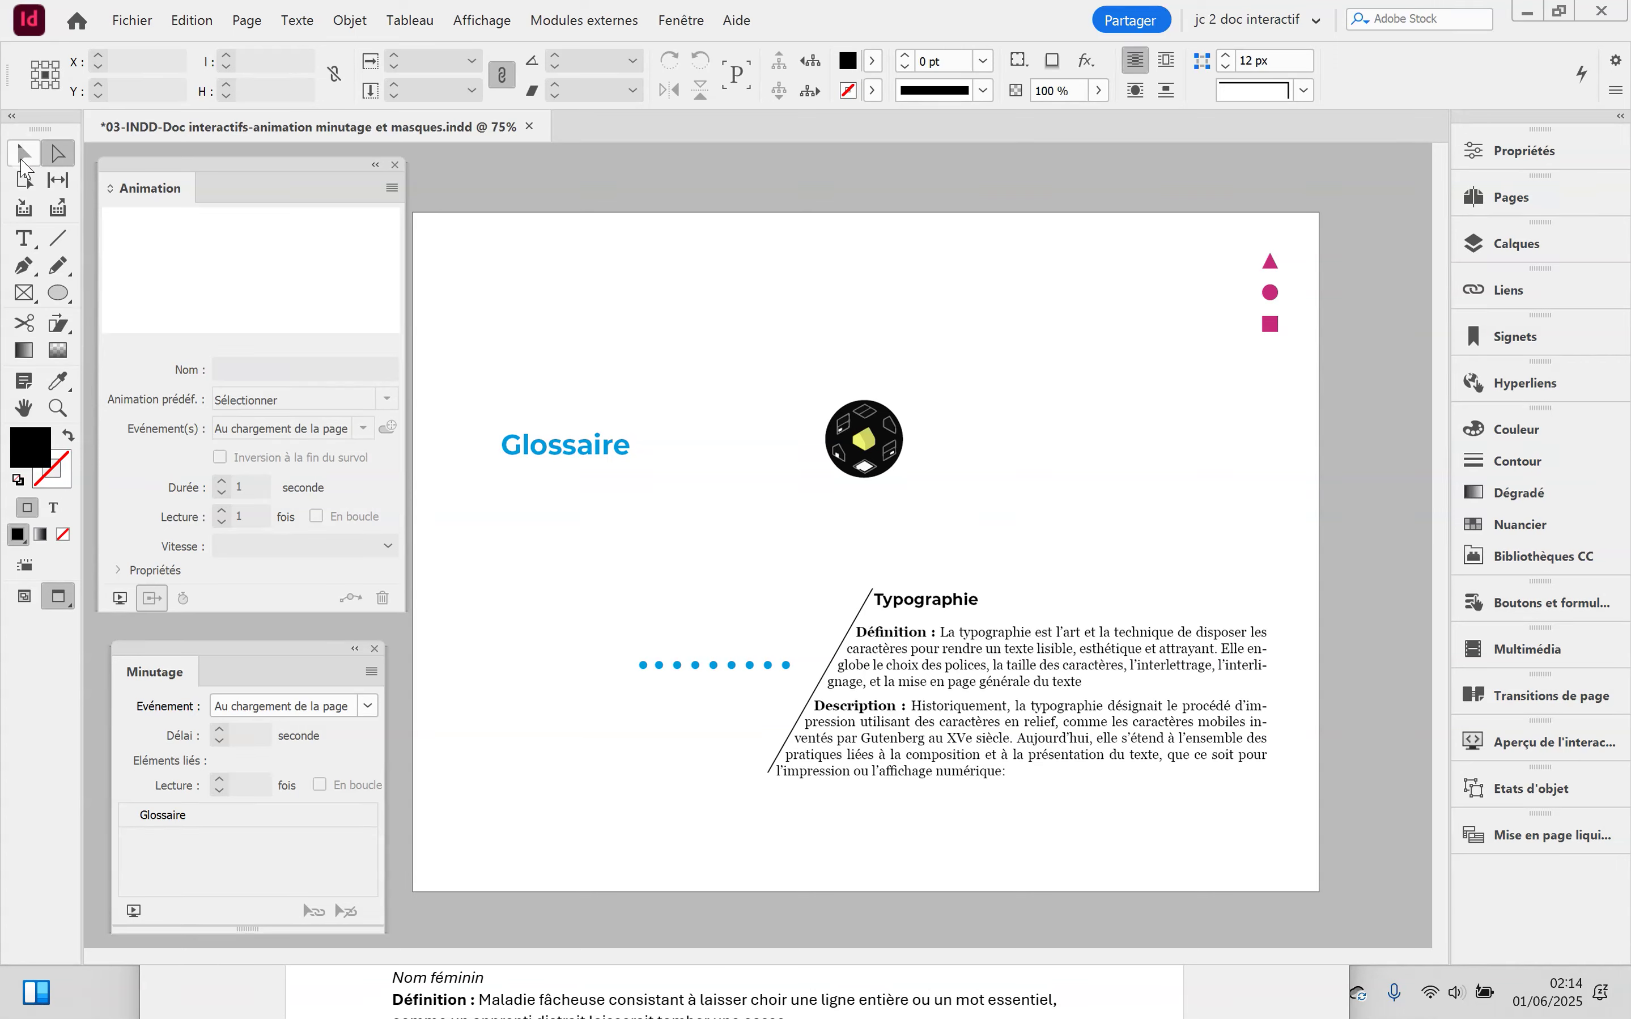
Group the magenta triangle, circle and square in the page's upper-right corner
key(v)
drag(1234, 236, 1304, 359)
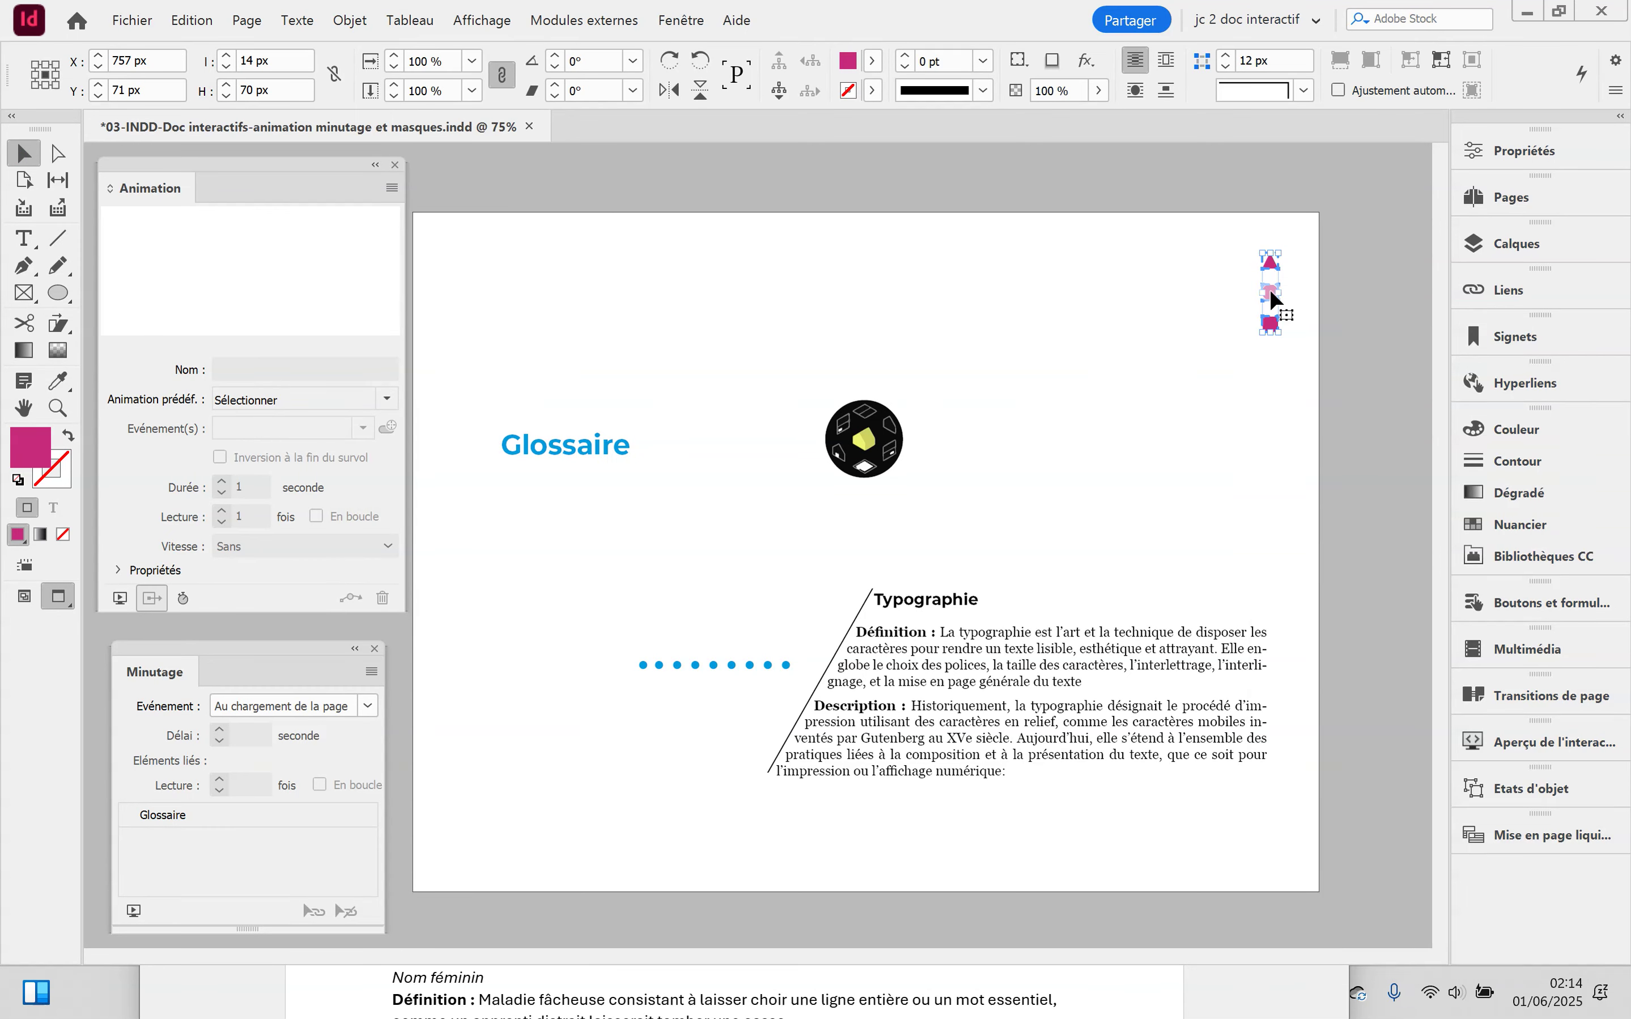
right_click(1281, 314)
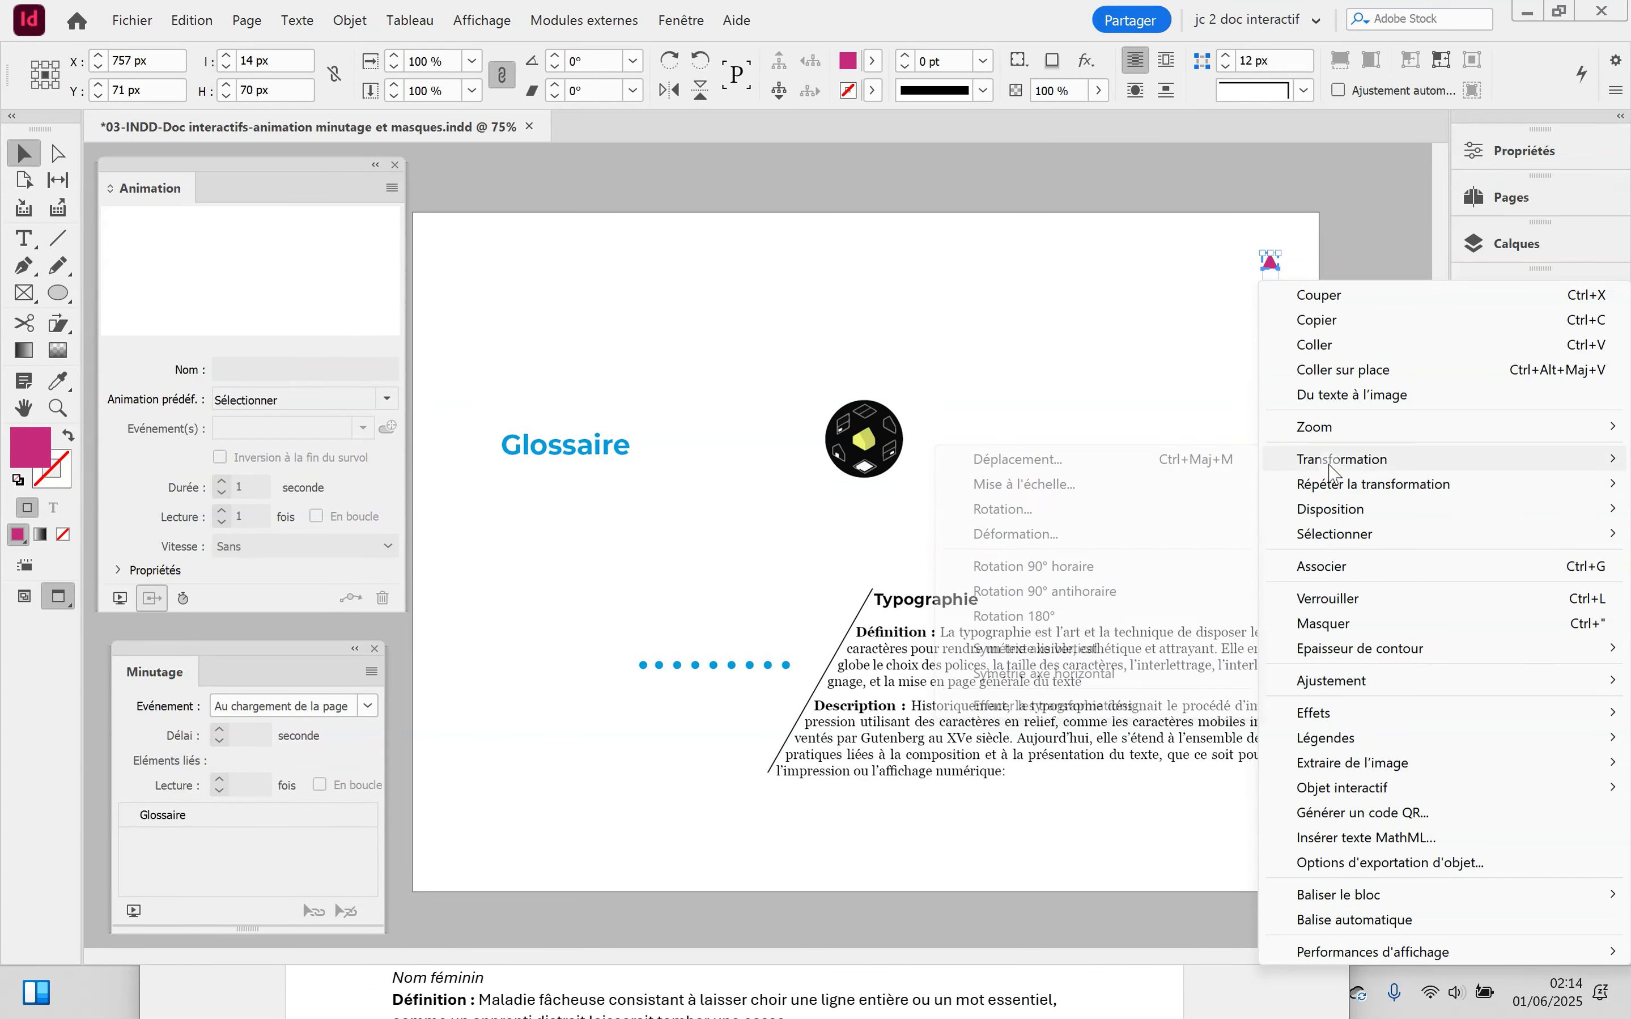
click(1321, 567)
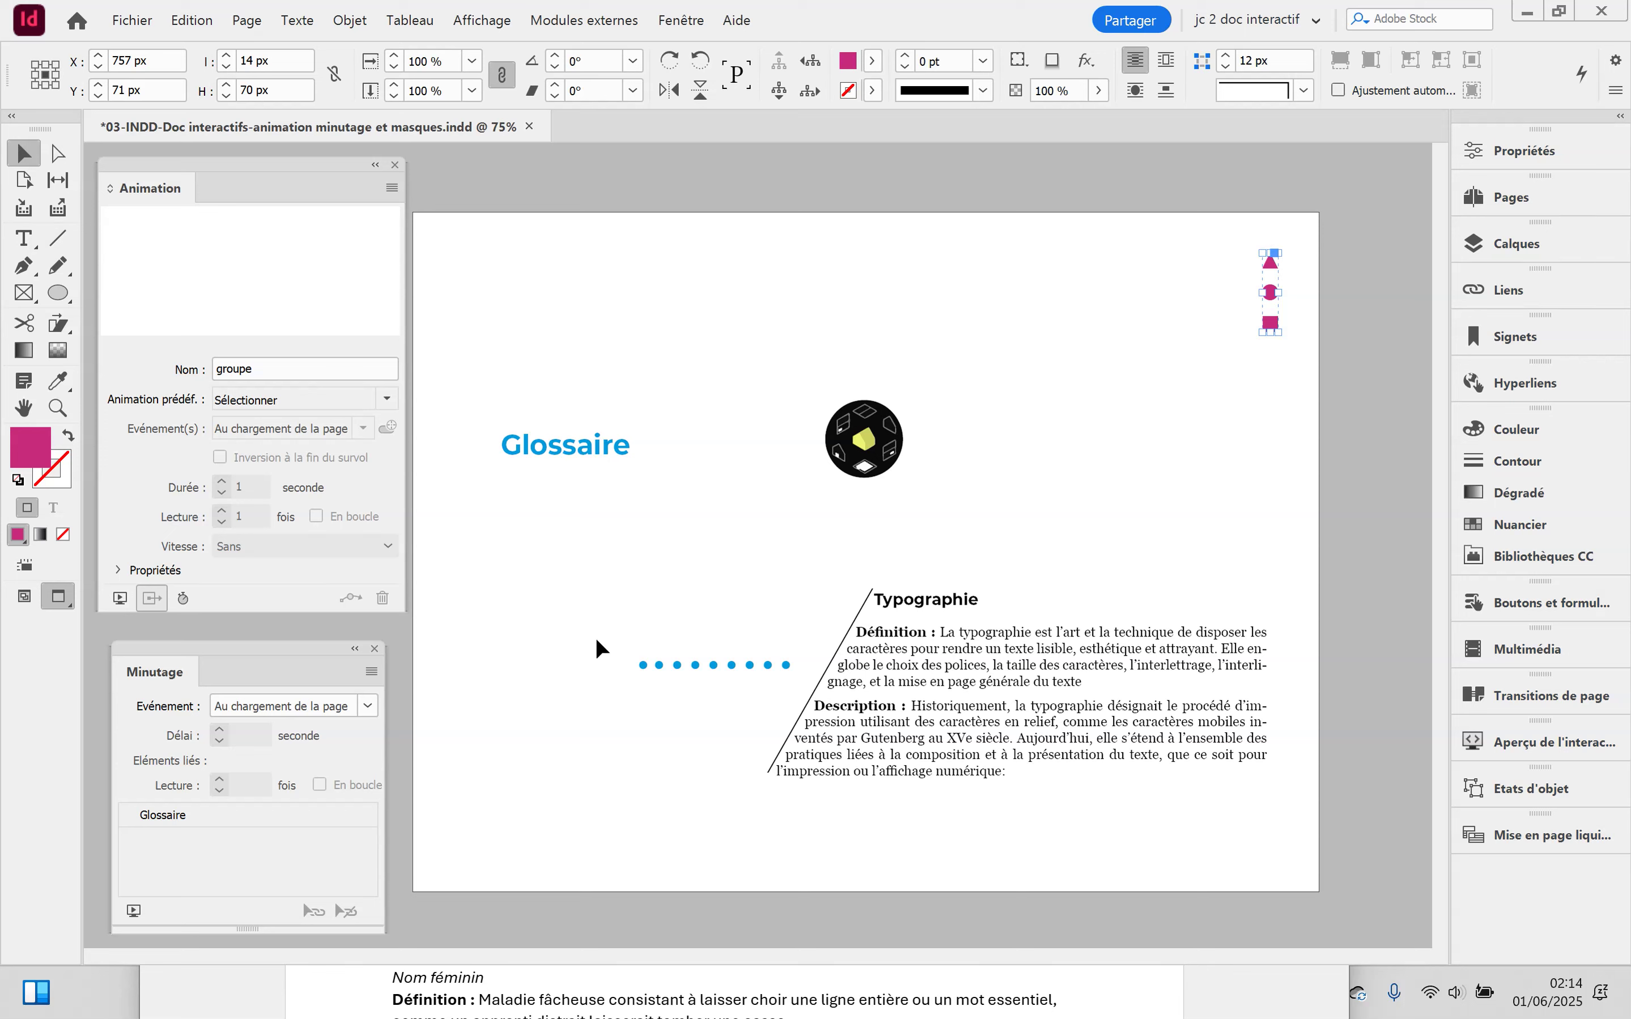
Group the row of blue dots beside the Typographie text, then clear the selection
drag(595, 637, 799, 684)
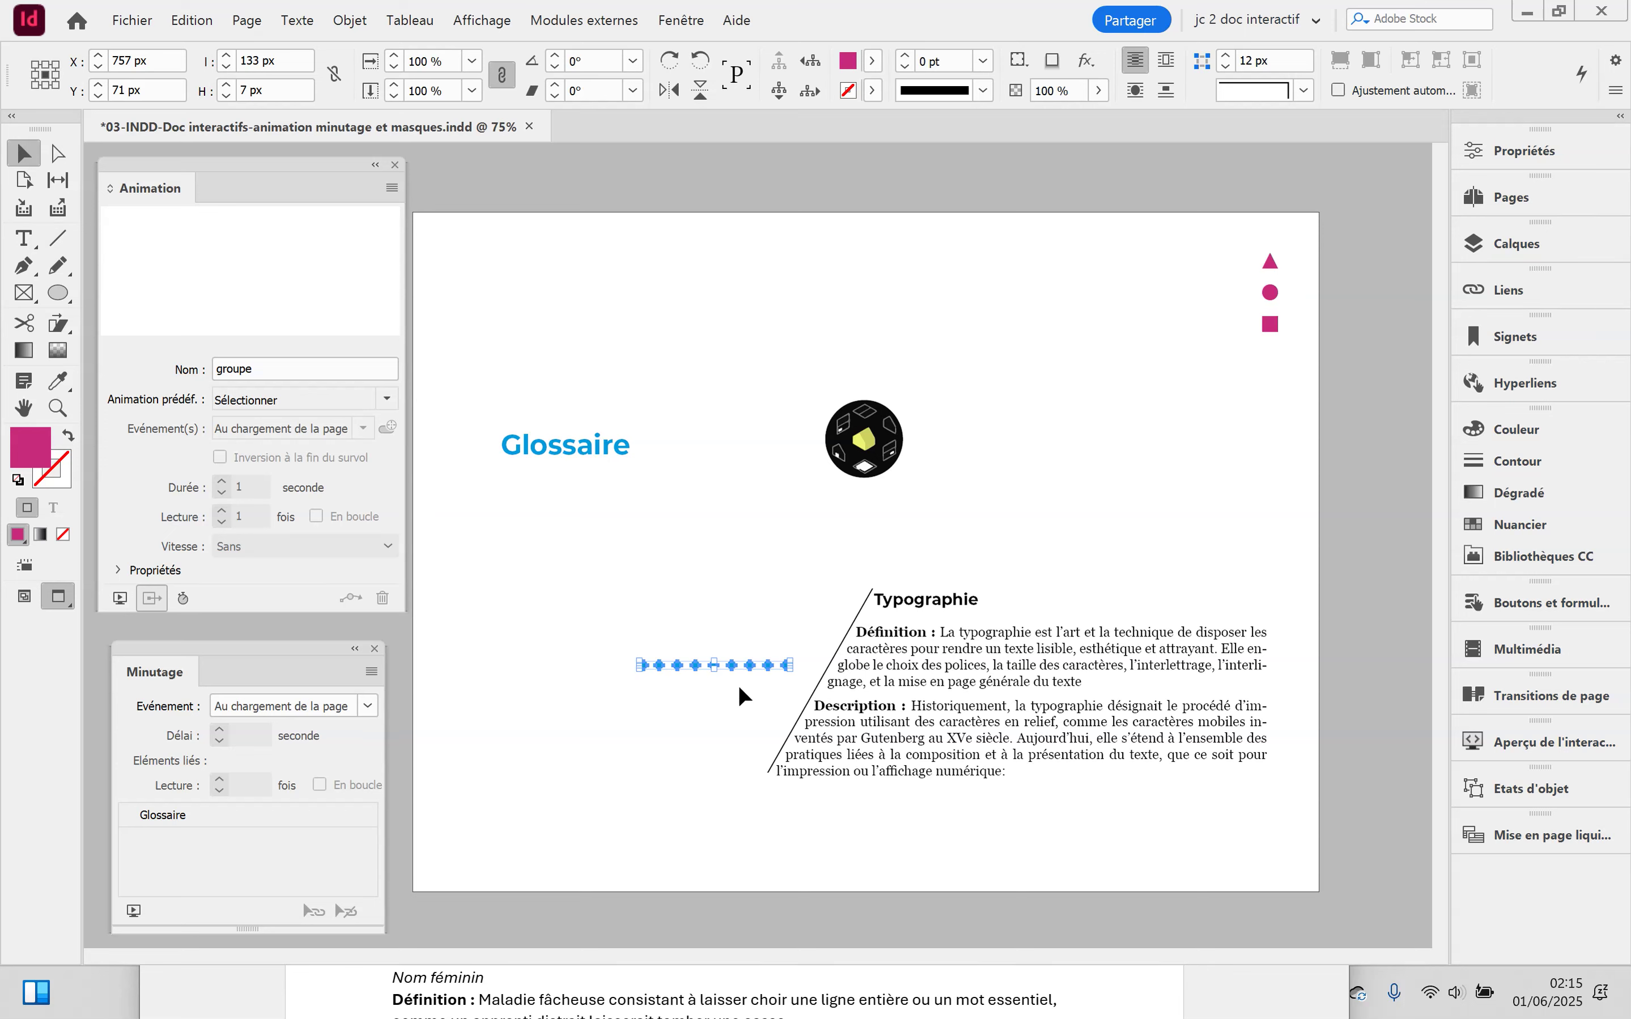
right_click(749, 671)
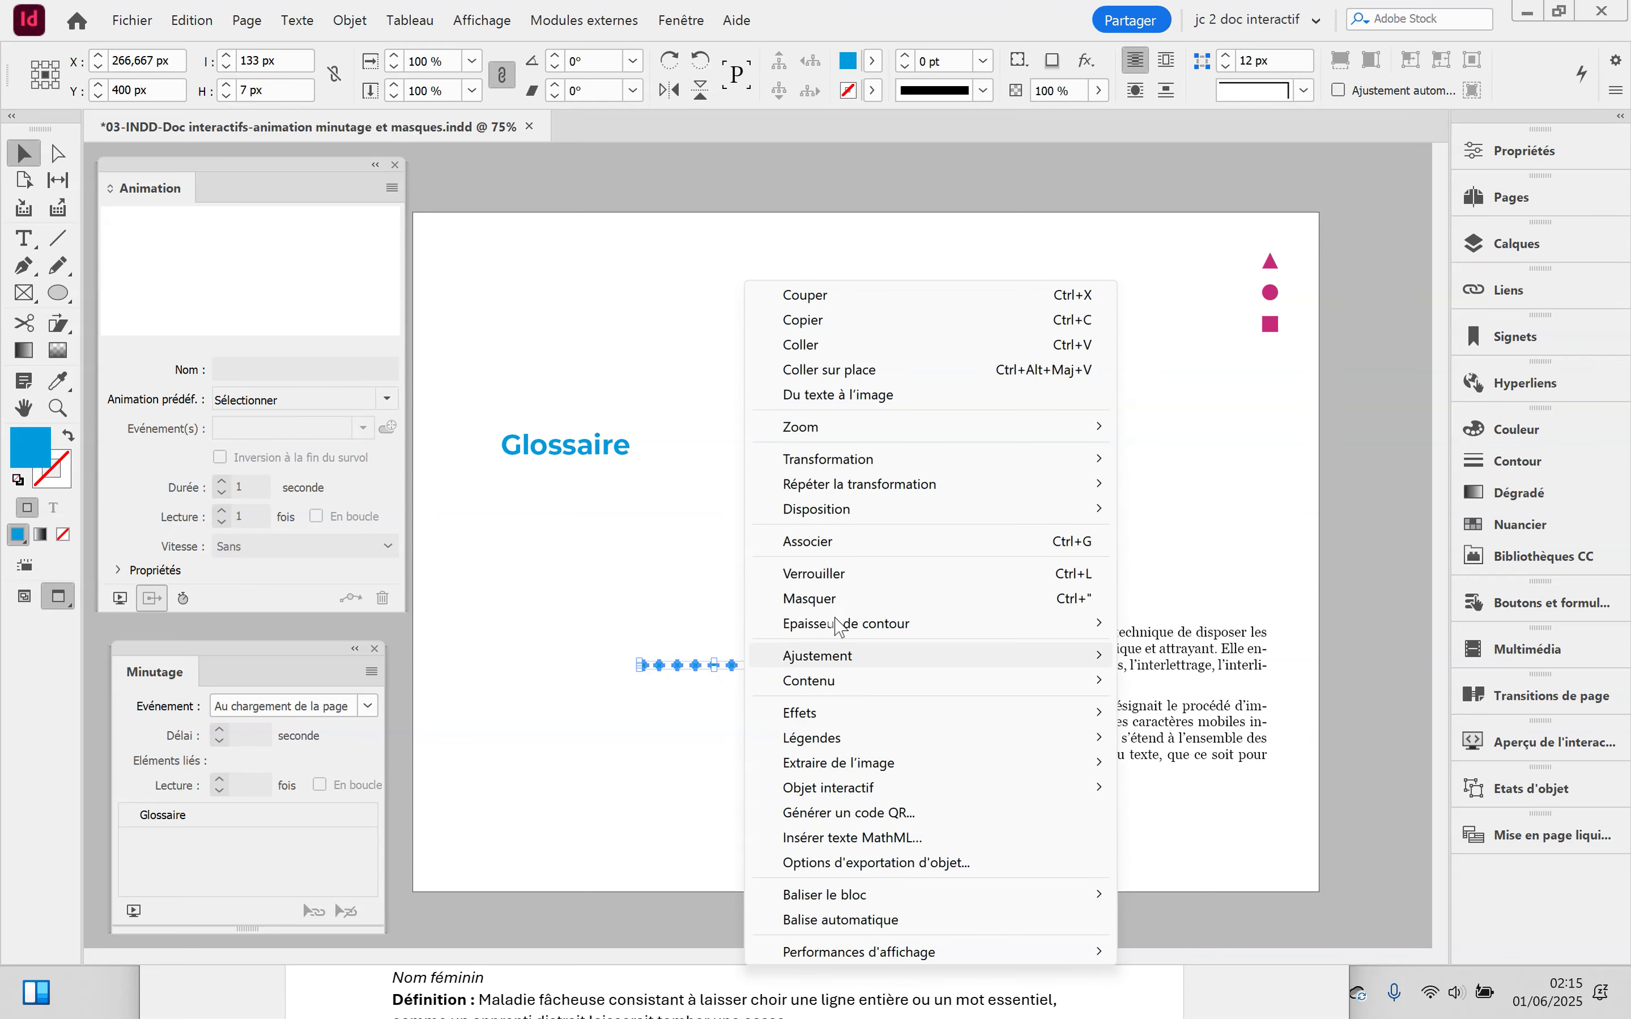
click(836, 548)
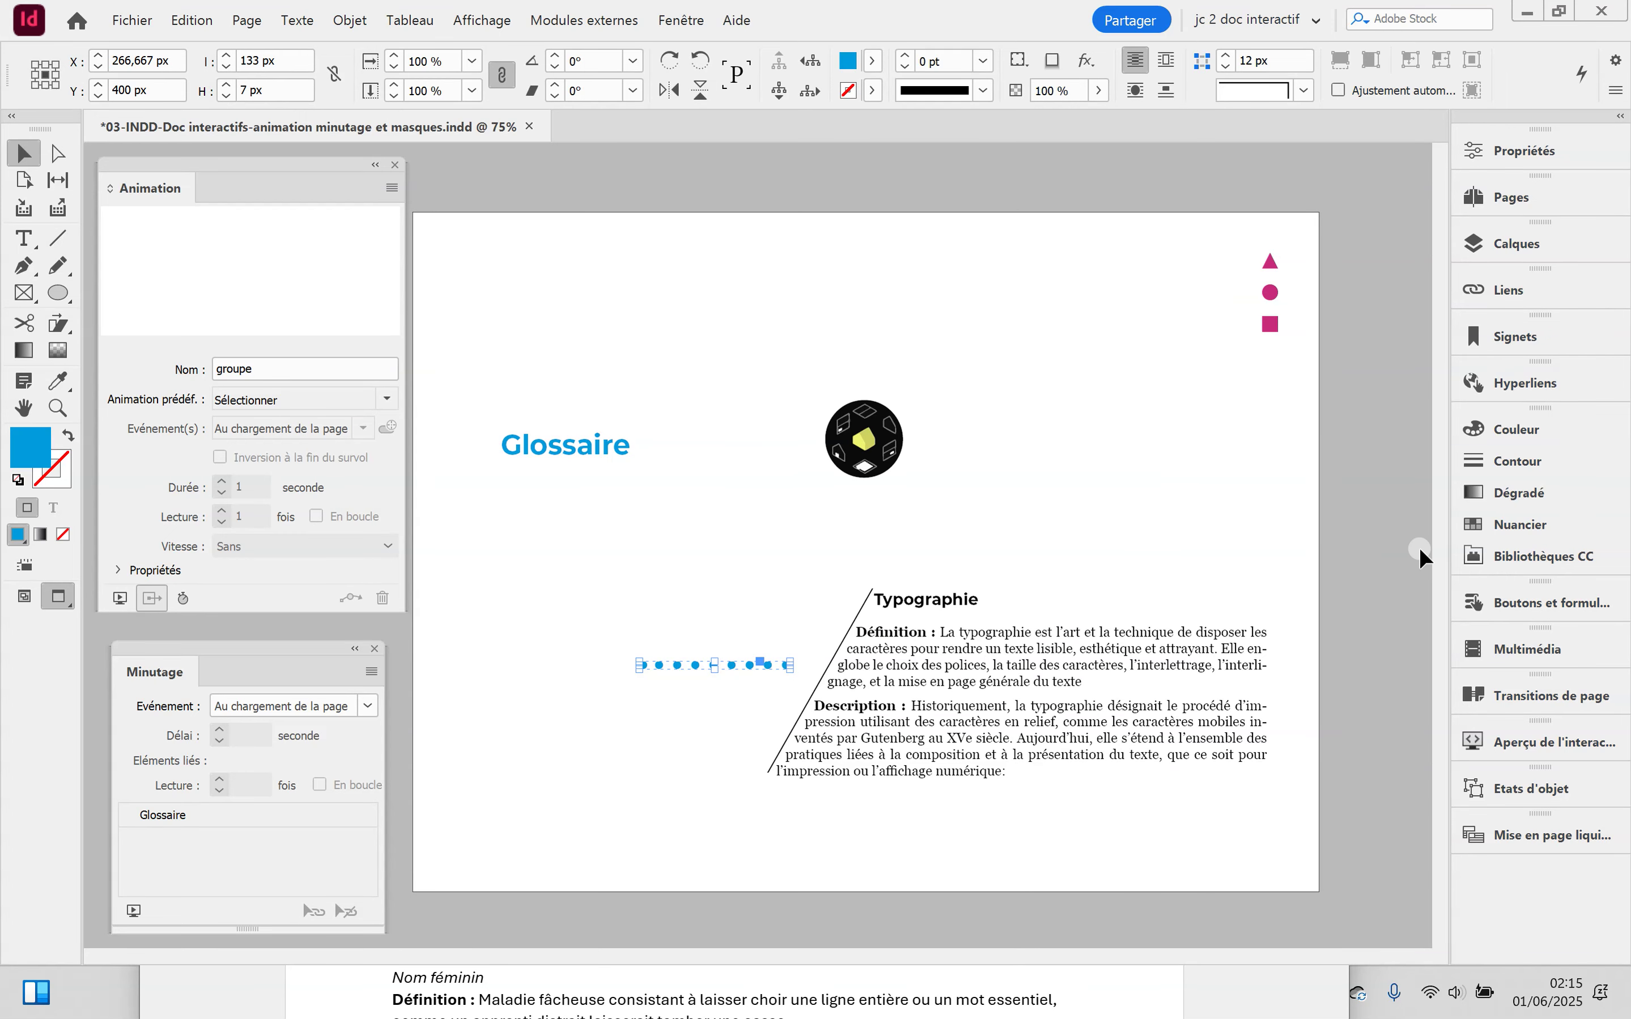
click(1315, 520)
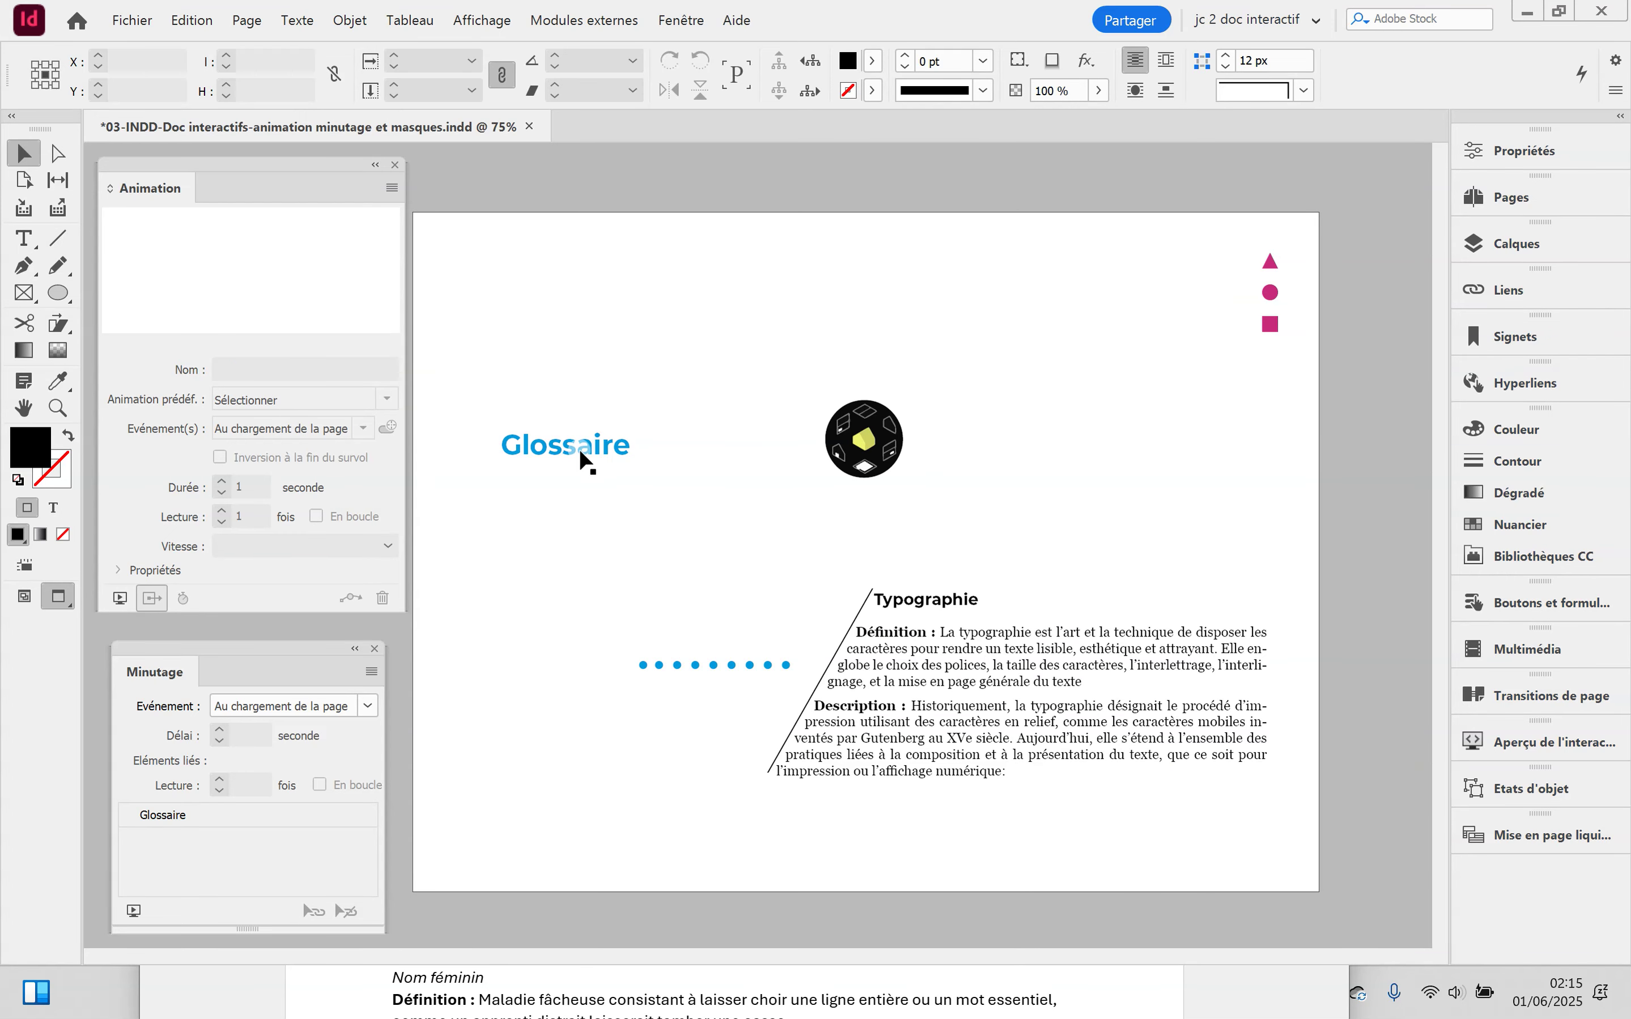
Remove the Glossaire title's current animation and give it the Entrée rapide par le haut preset
click(587, 452)
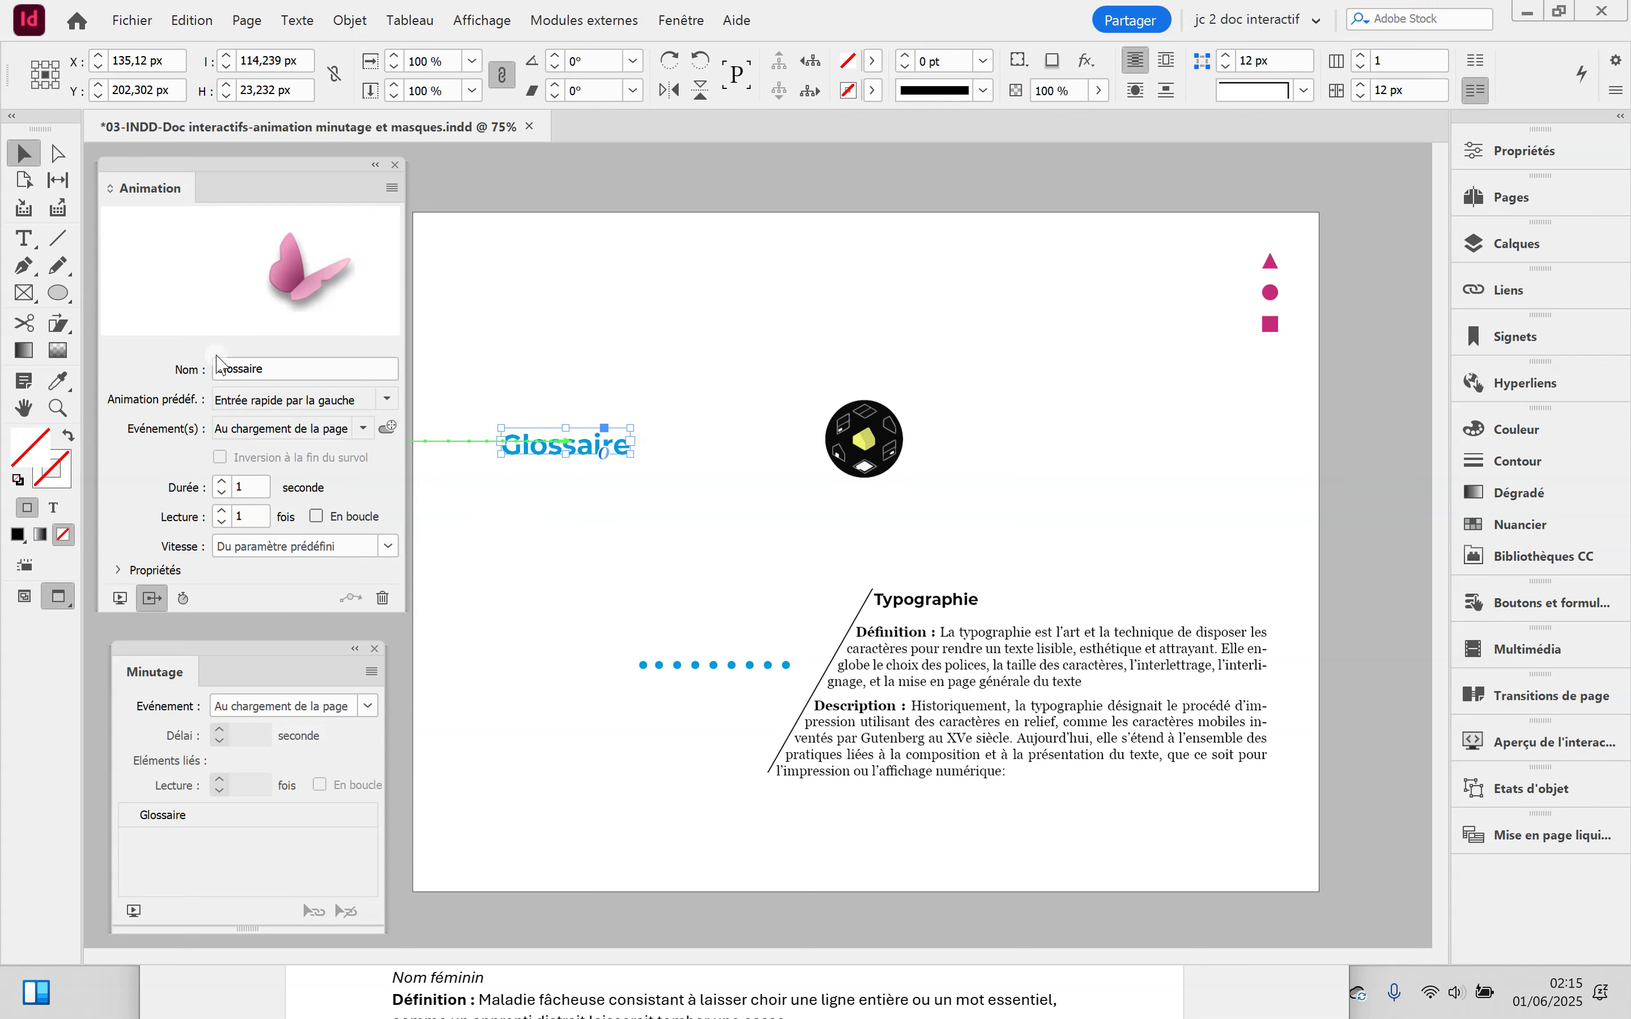
click(386, 399)
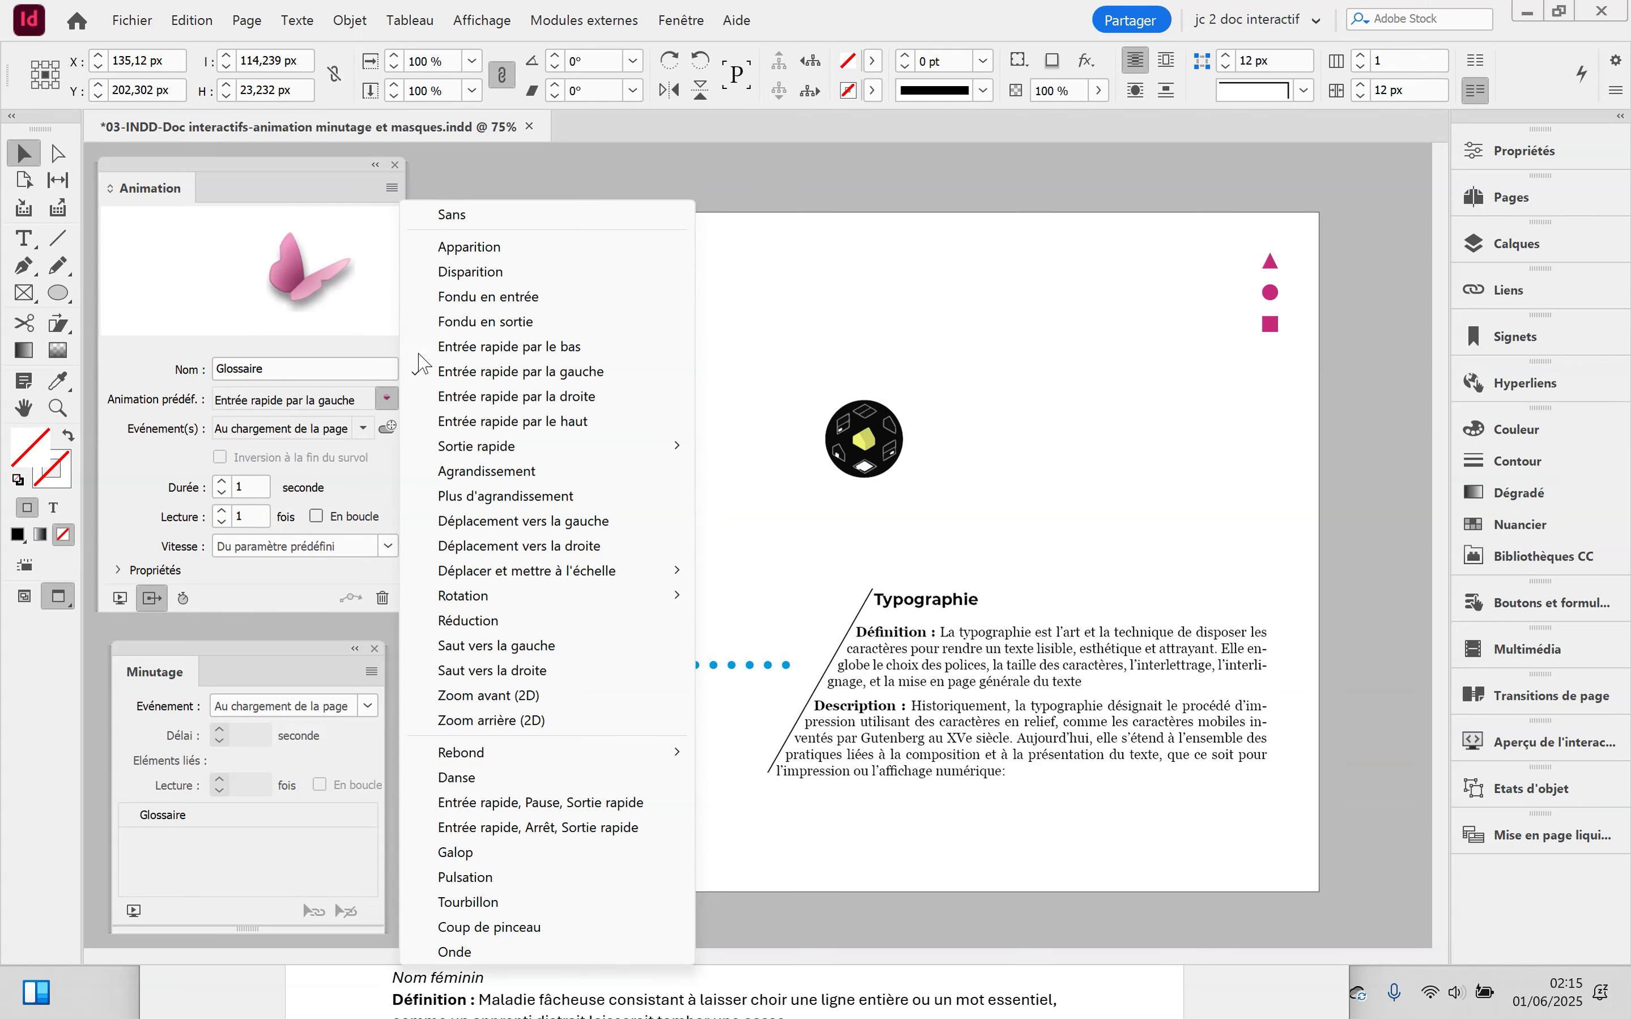
click(471, 211)
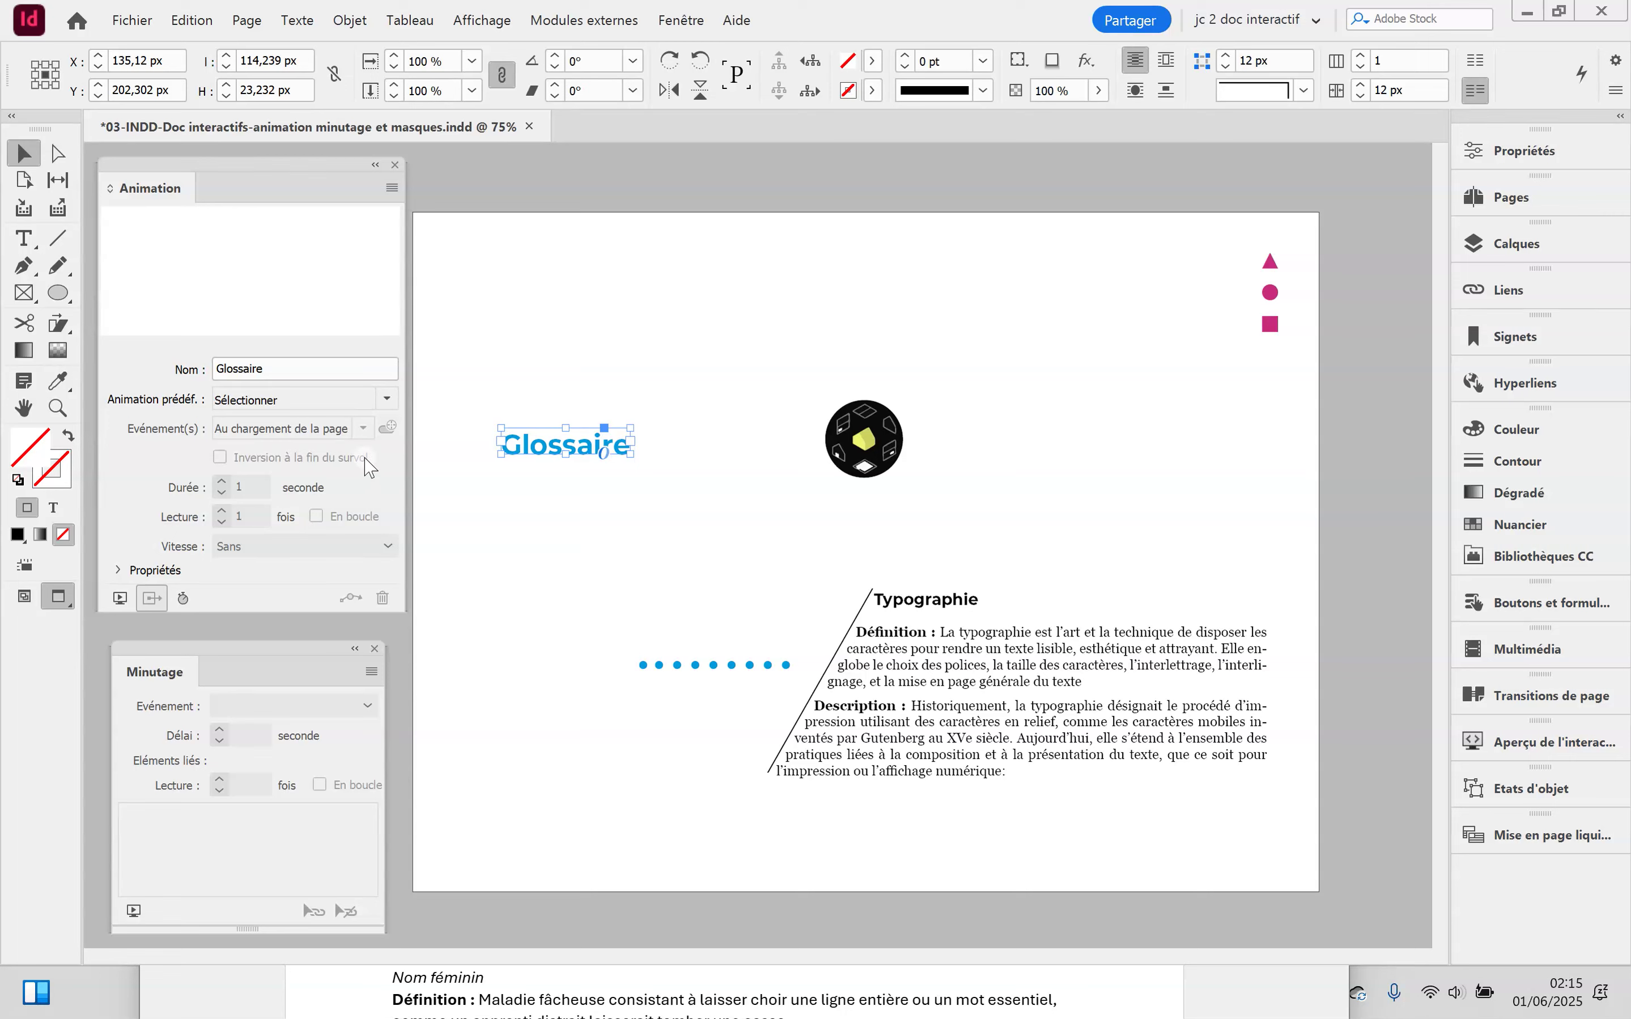
click(389, 402)
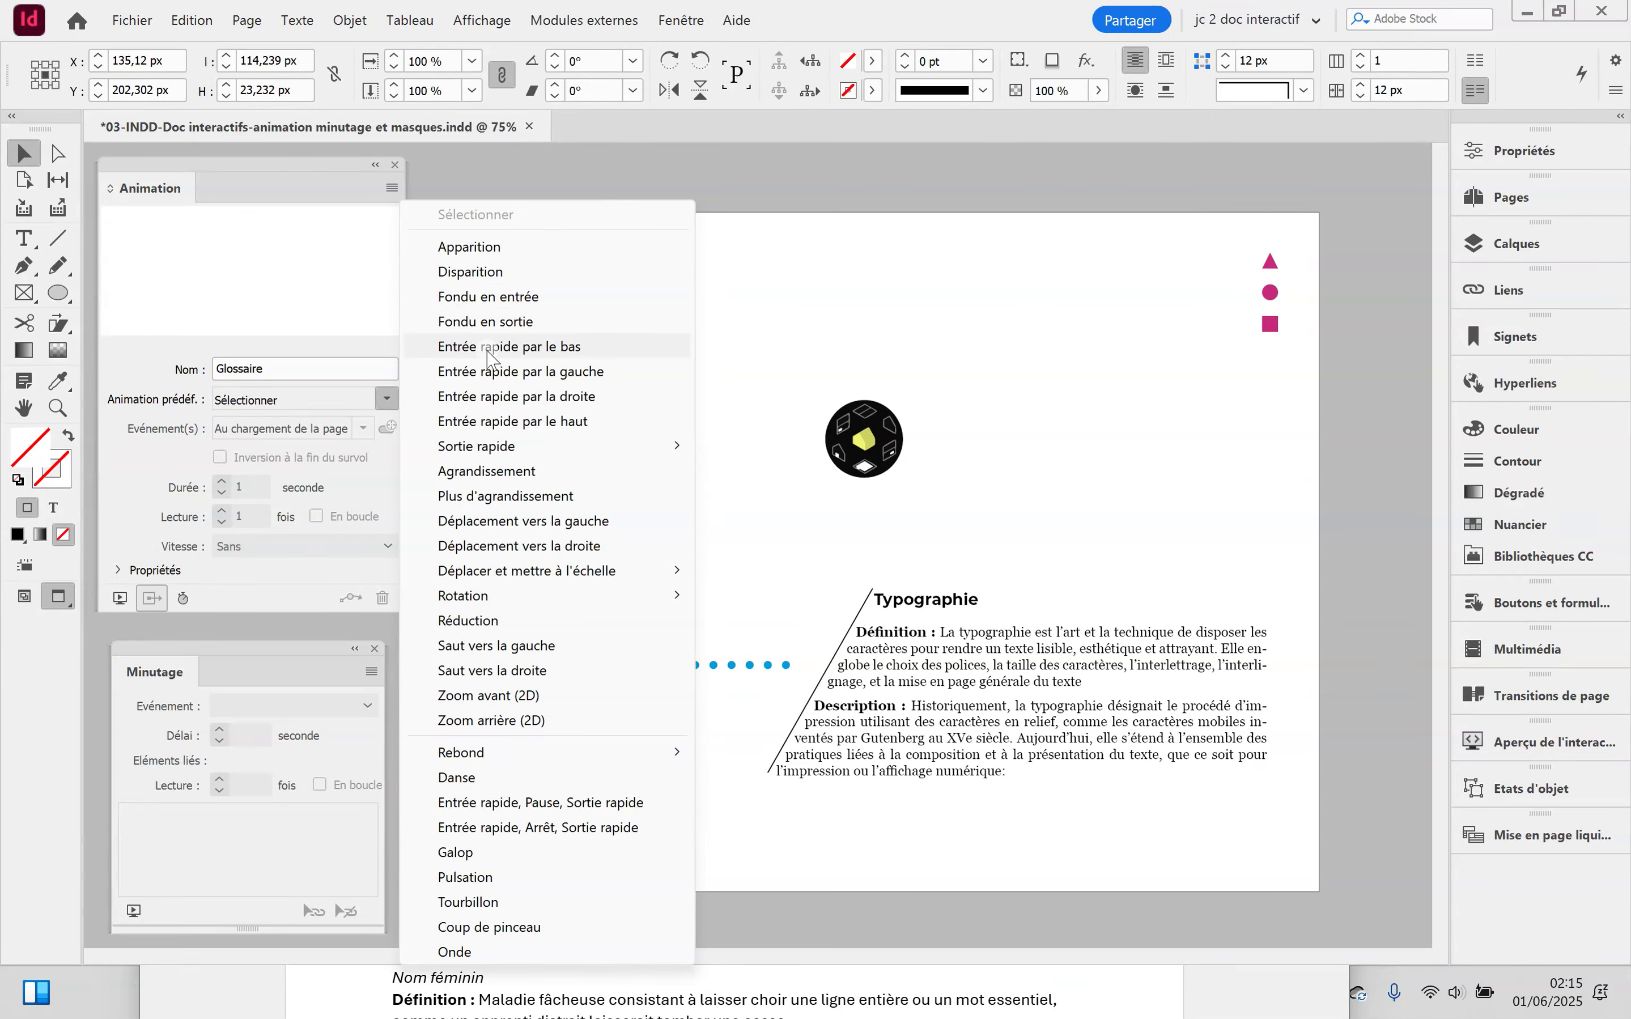
click(511, 420)
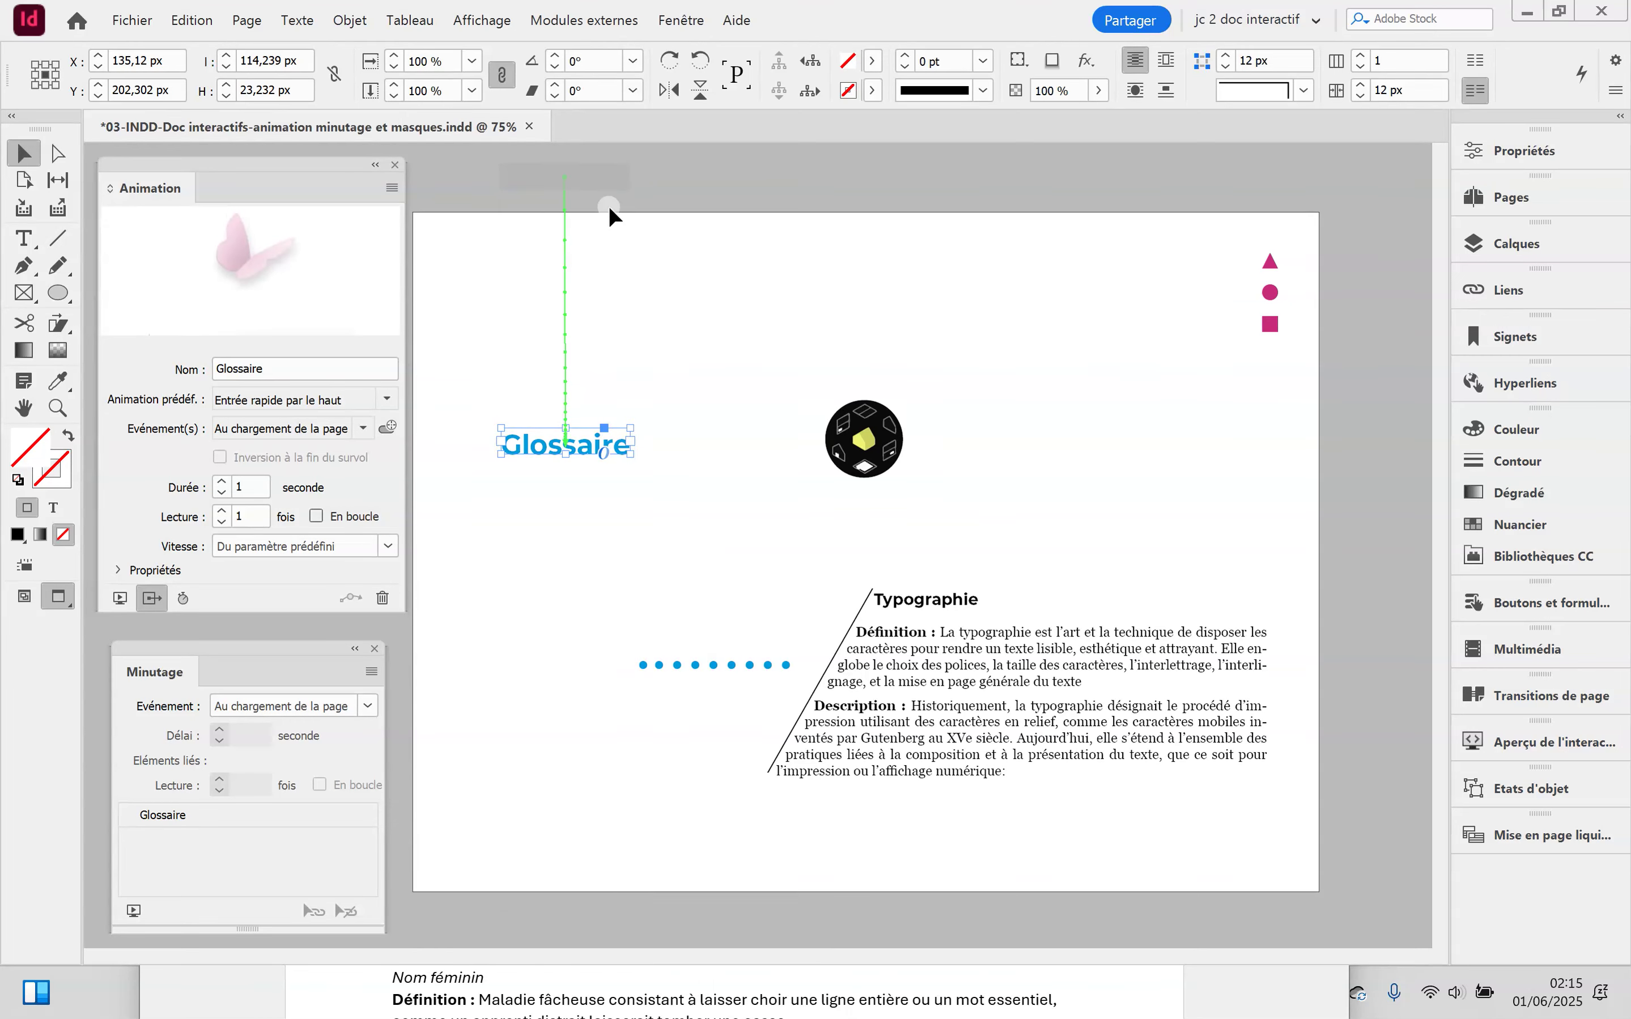
scroll(609, 209, up, 3)
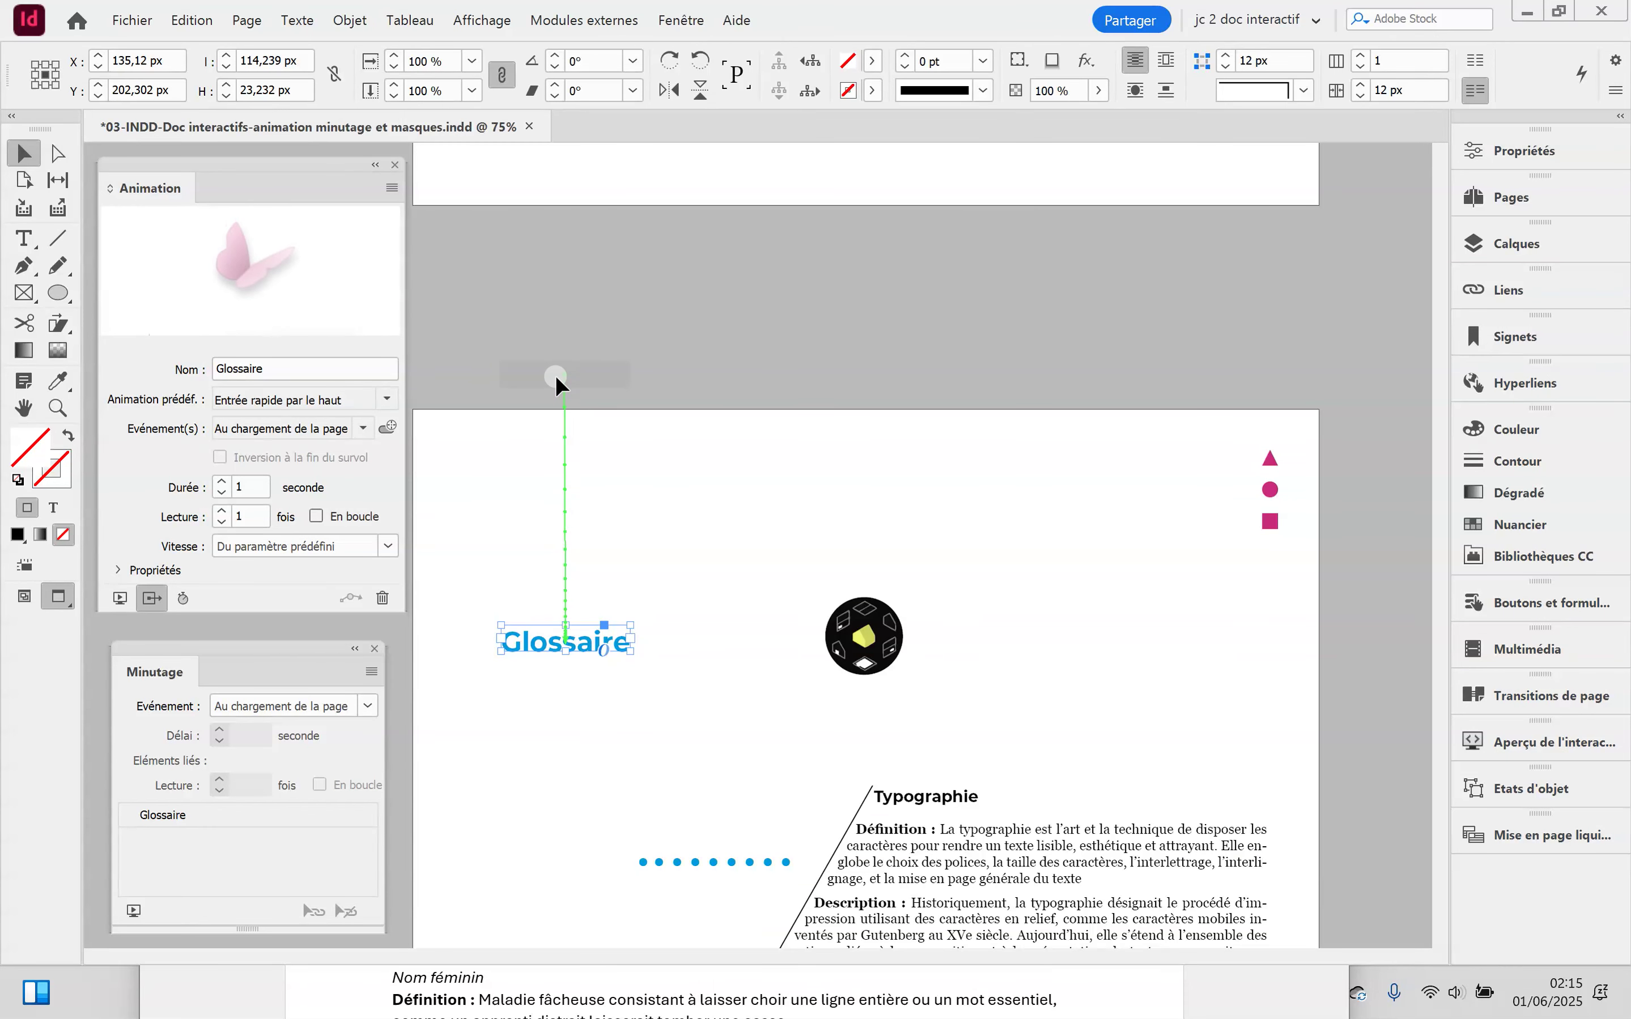
scroll(636, 499, down, 1)
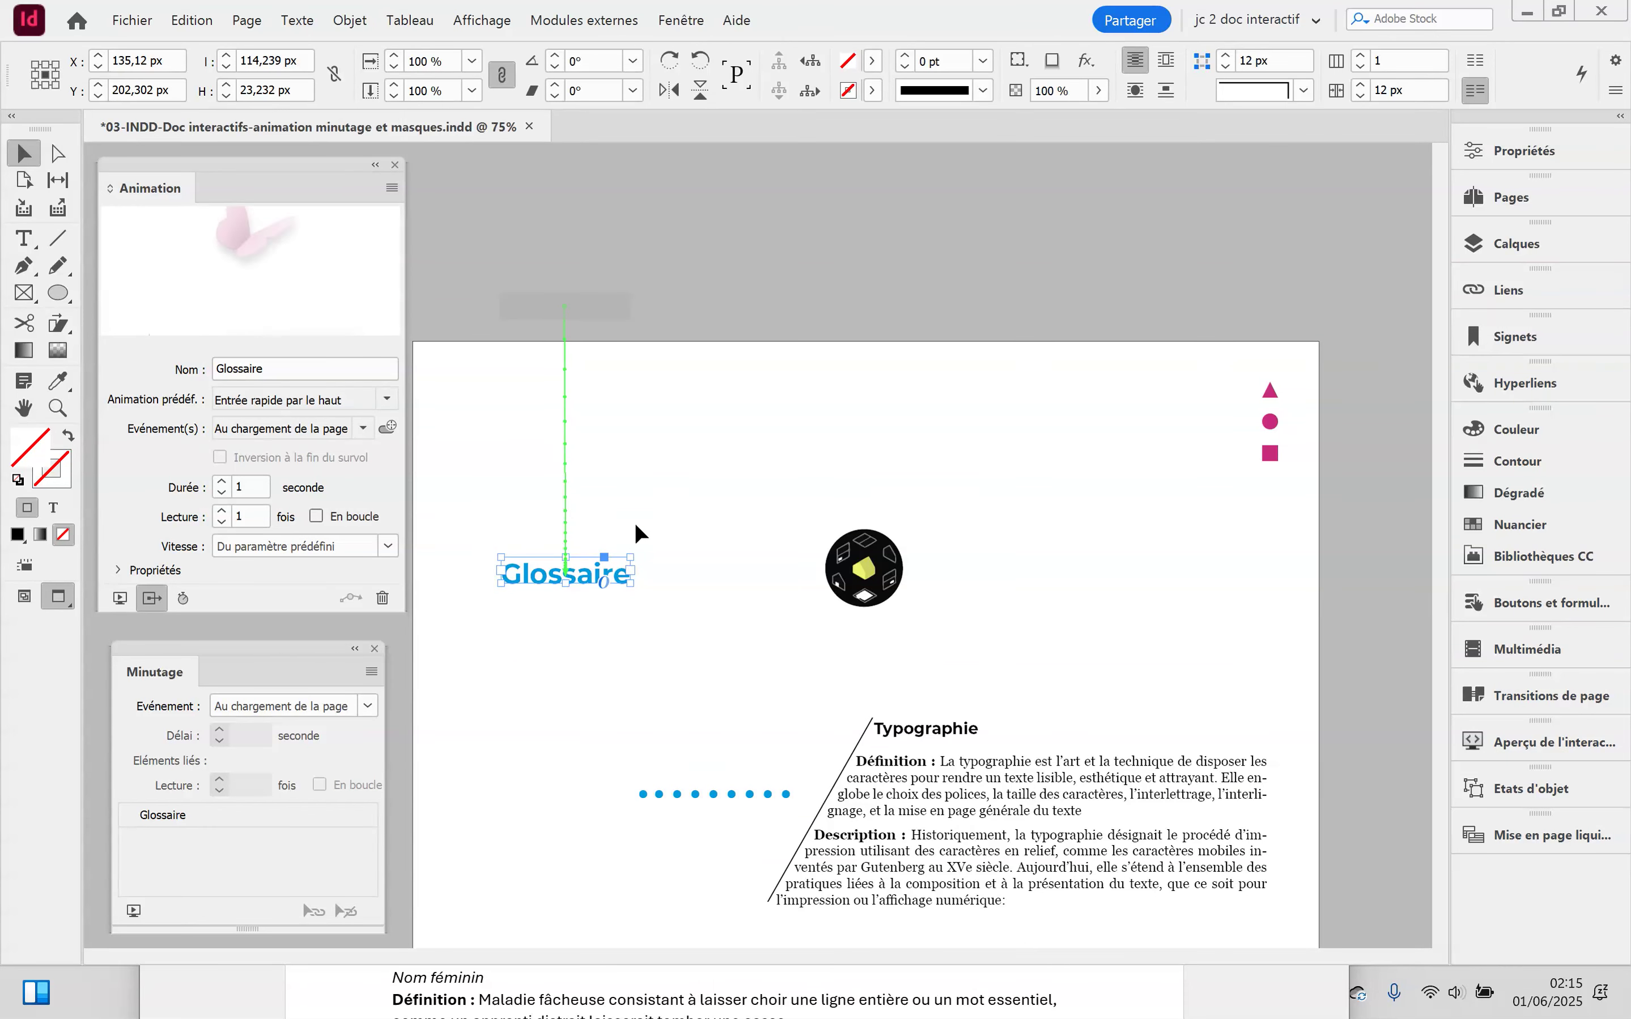
Apply the Entrée rapide par la gauche animation preset to the group of blue dots
click(678, 796)
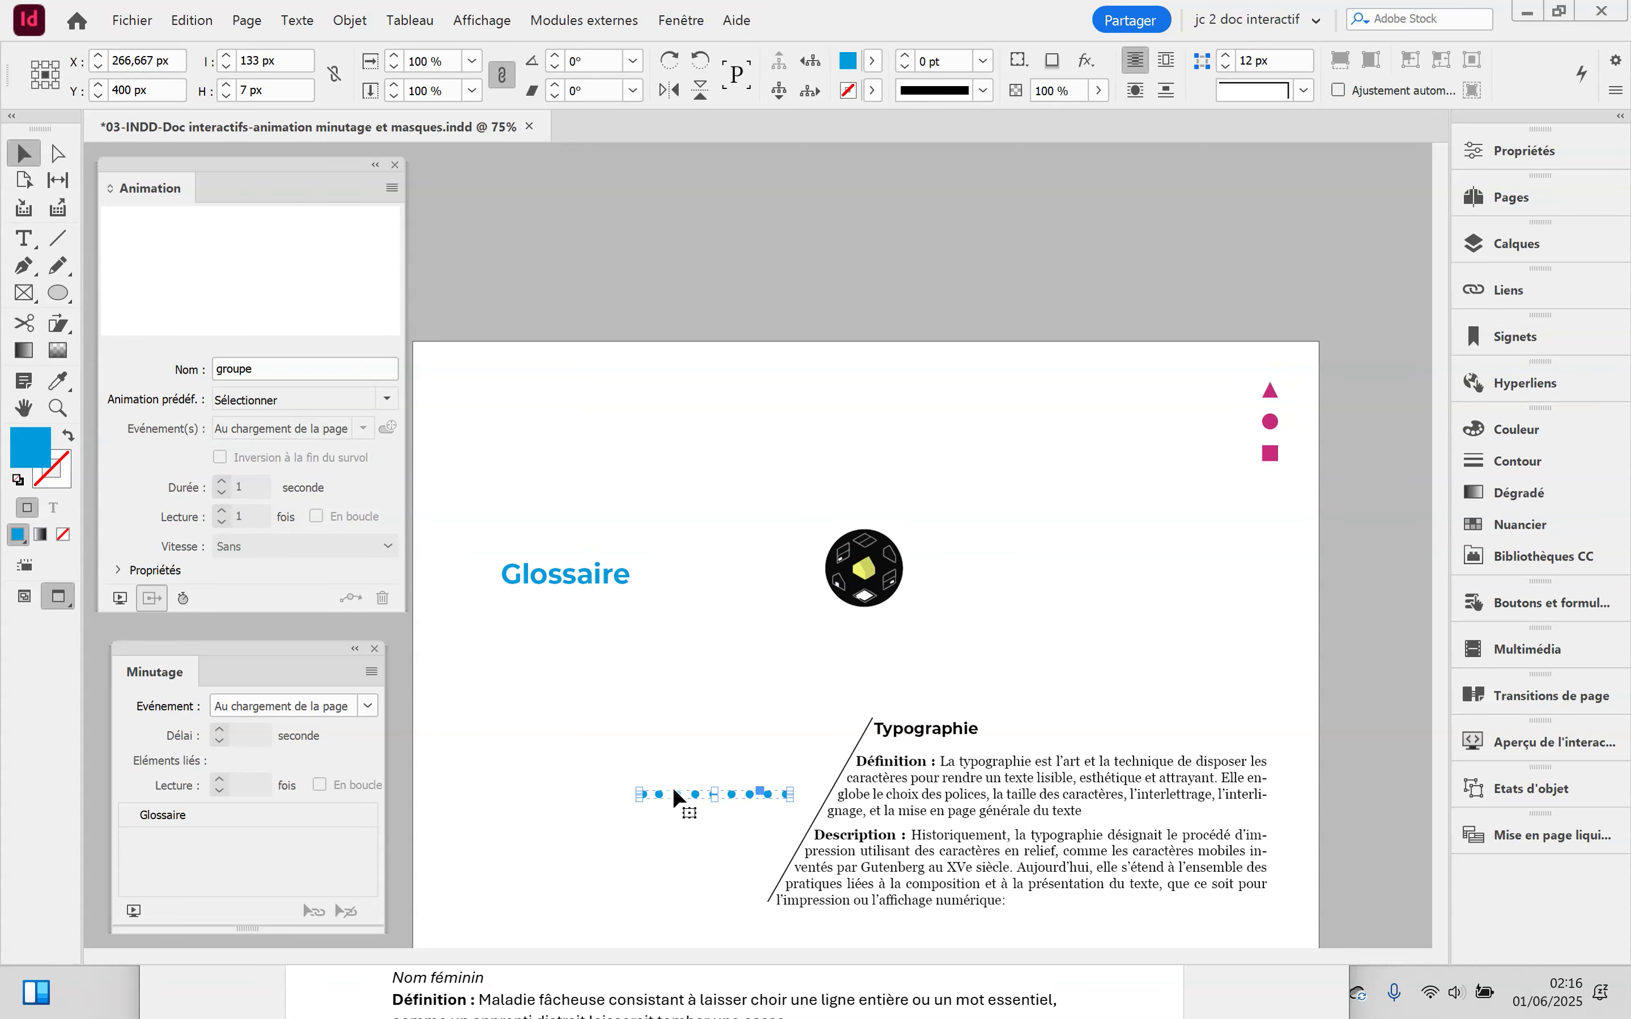
click(389, 400)
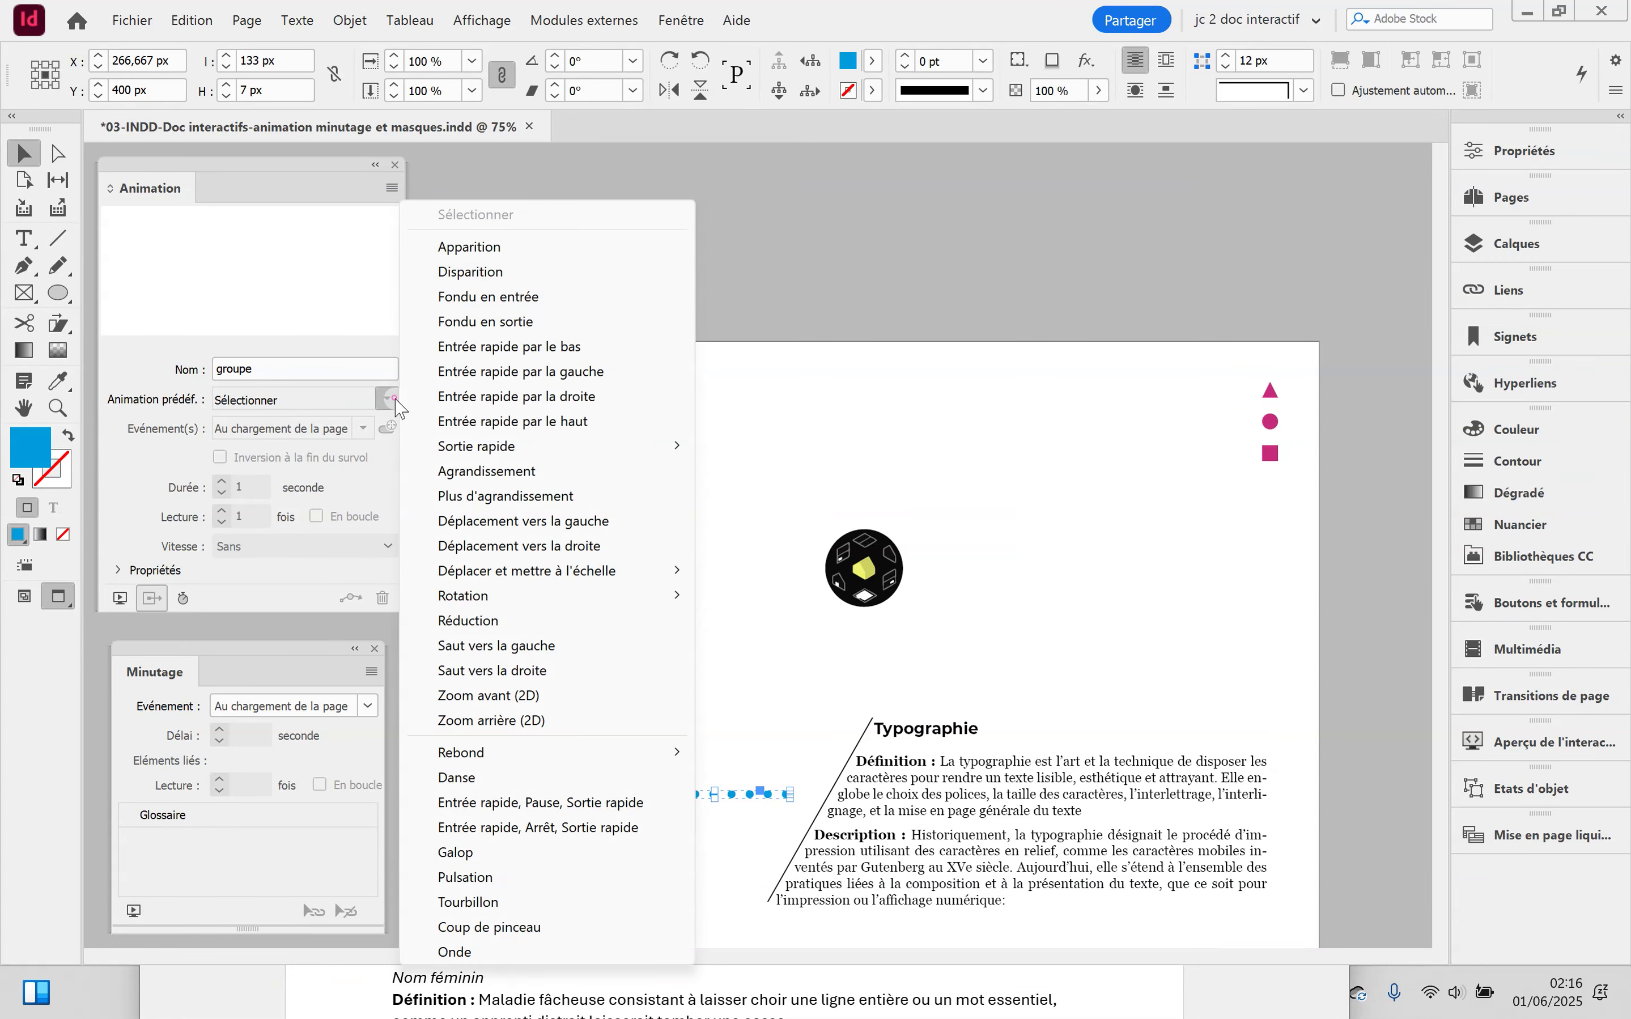
click(471, 371)
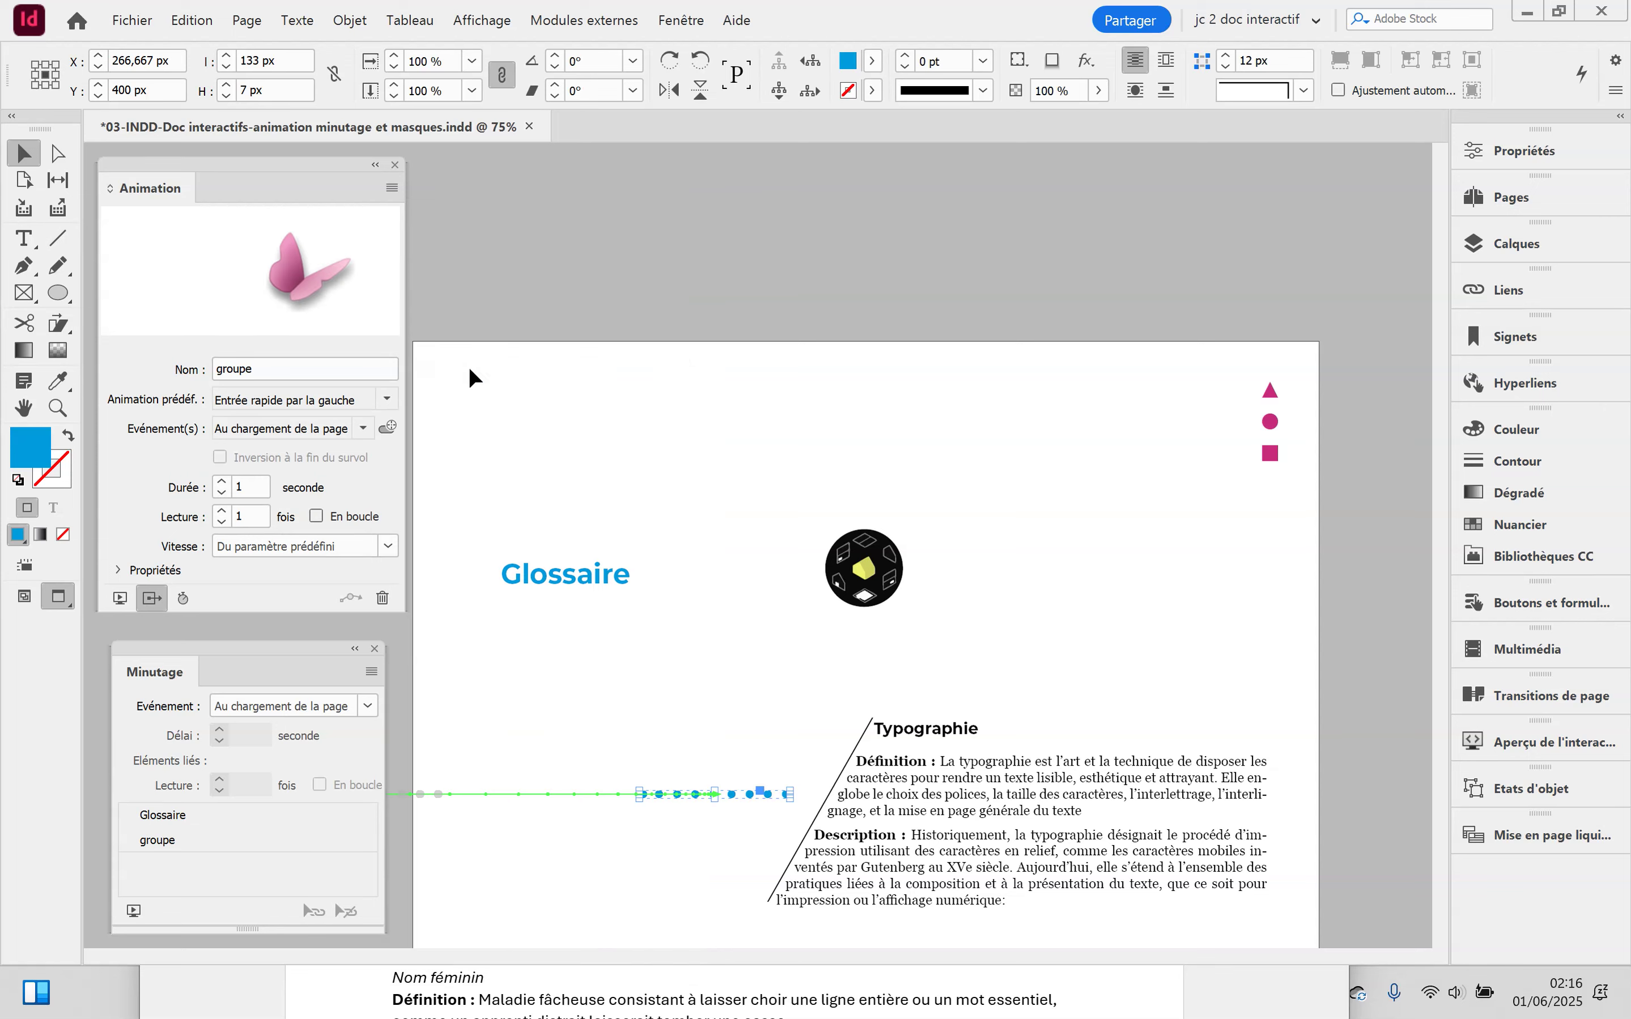
Apply the Entrée rapide par la droite animation preset to the group of magenta shapes
click(1270, 423)
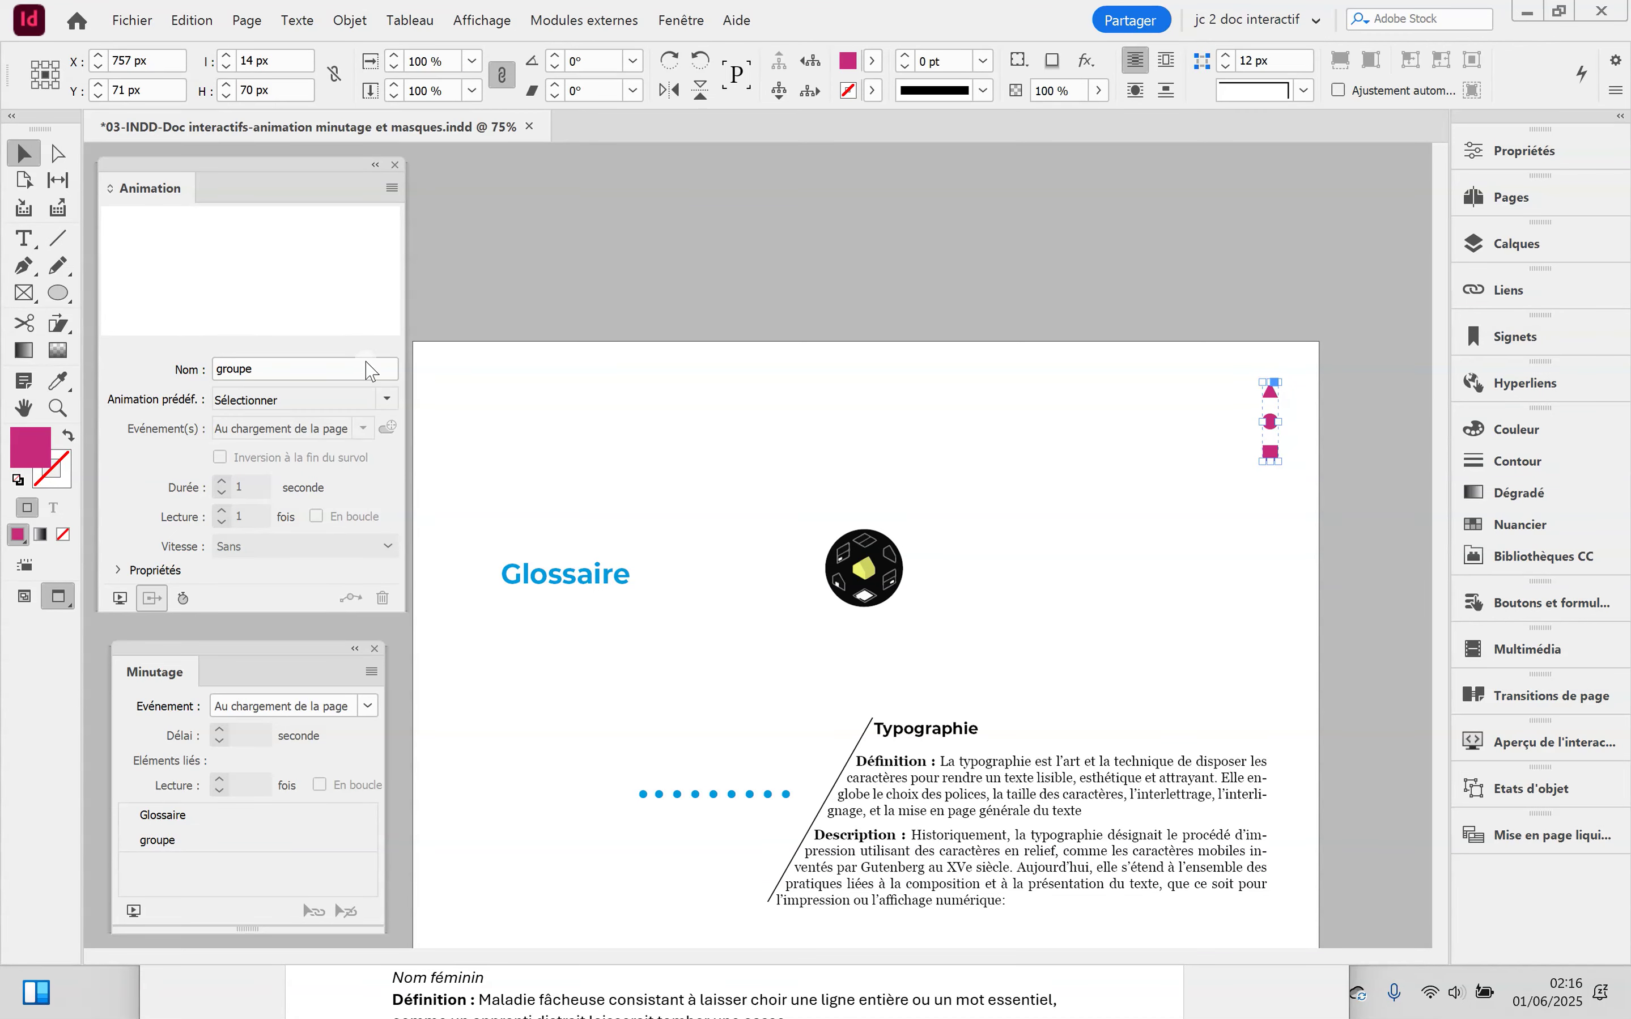
click(389, 401)
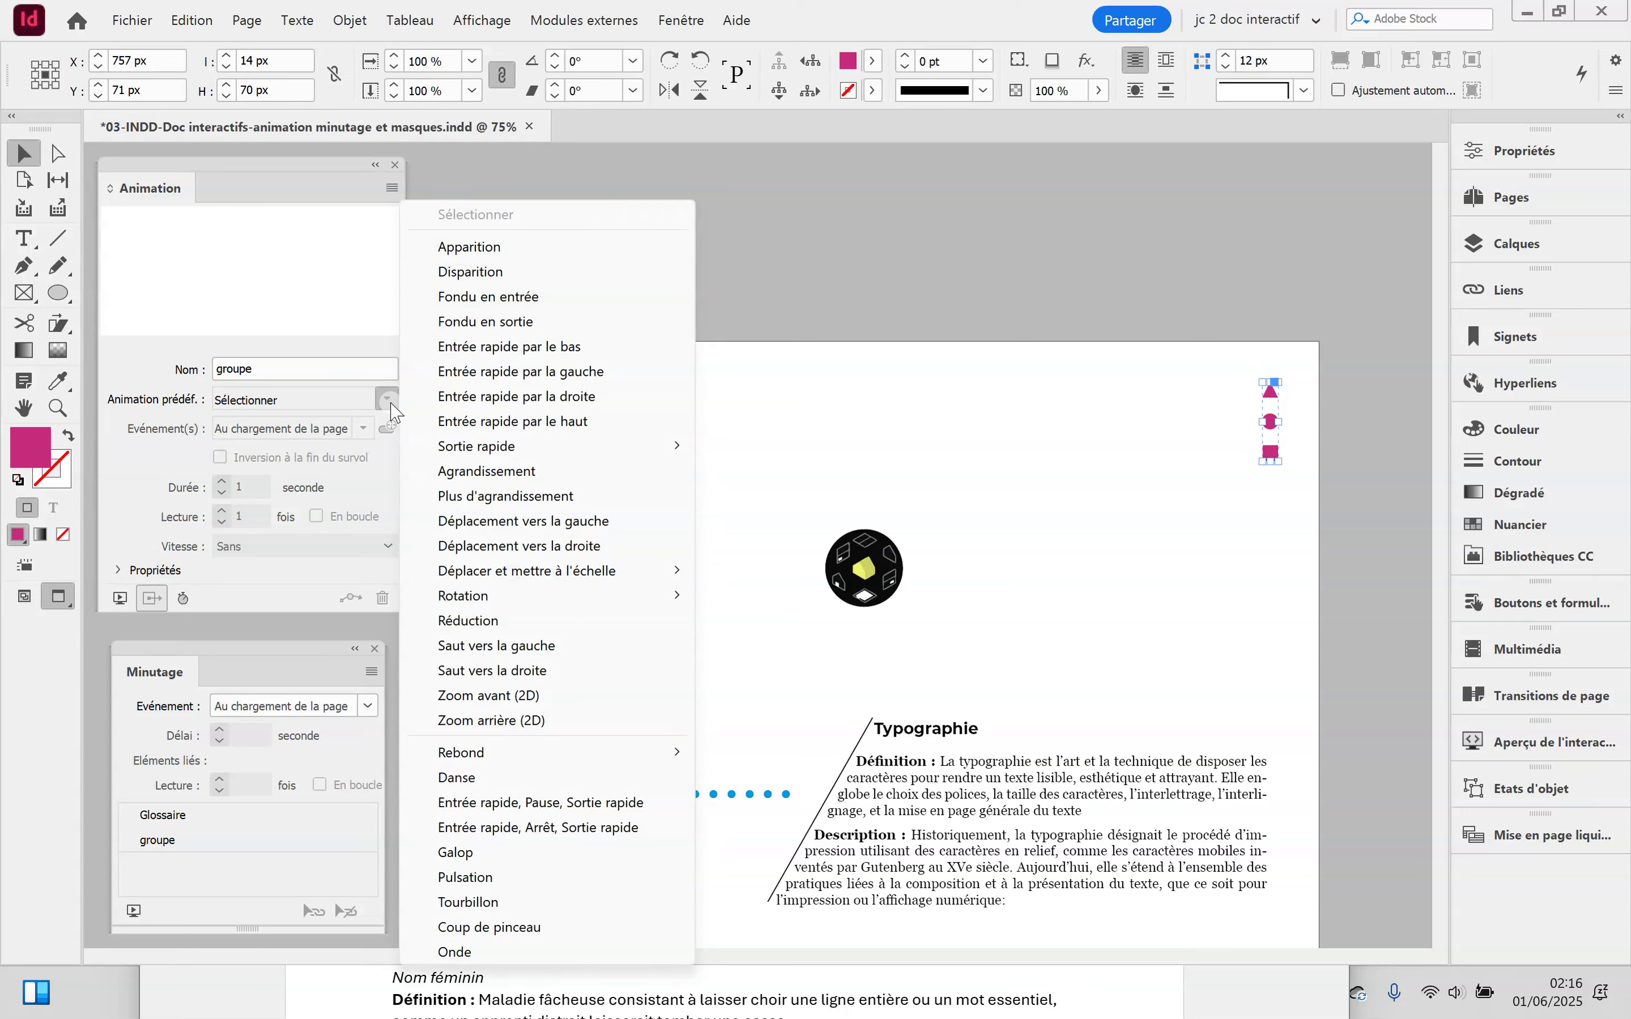
click(520, 408)
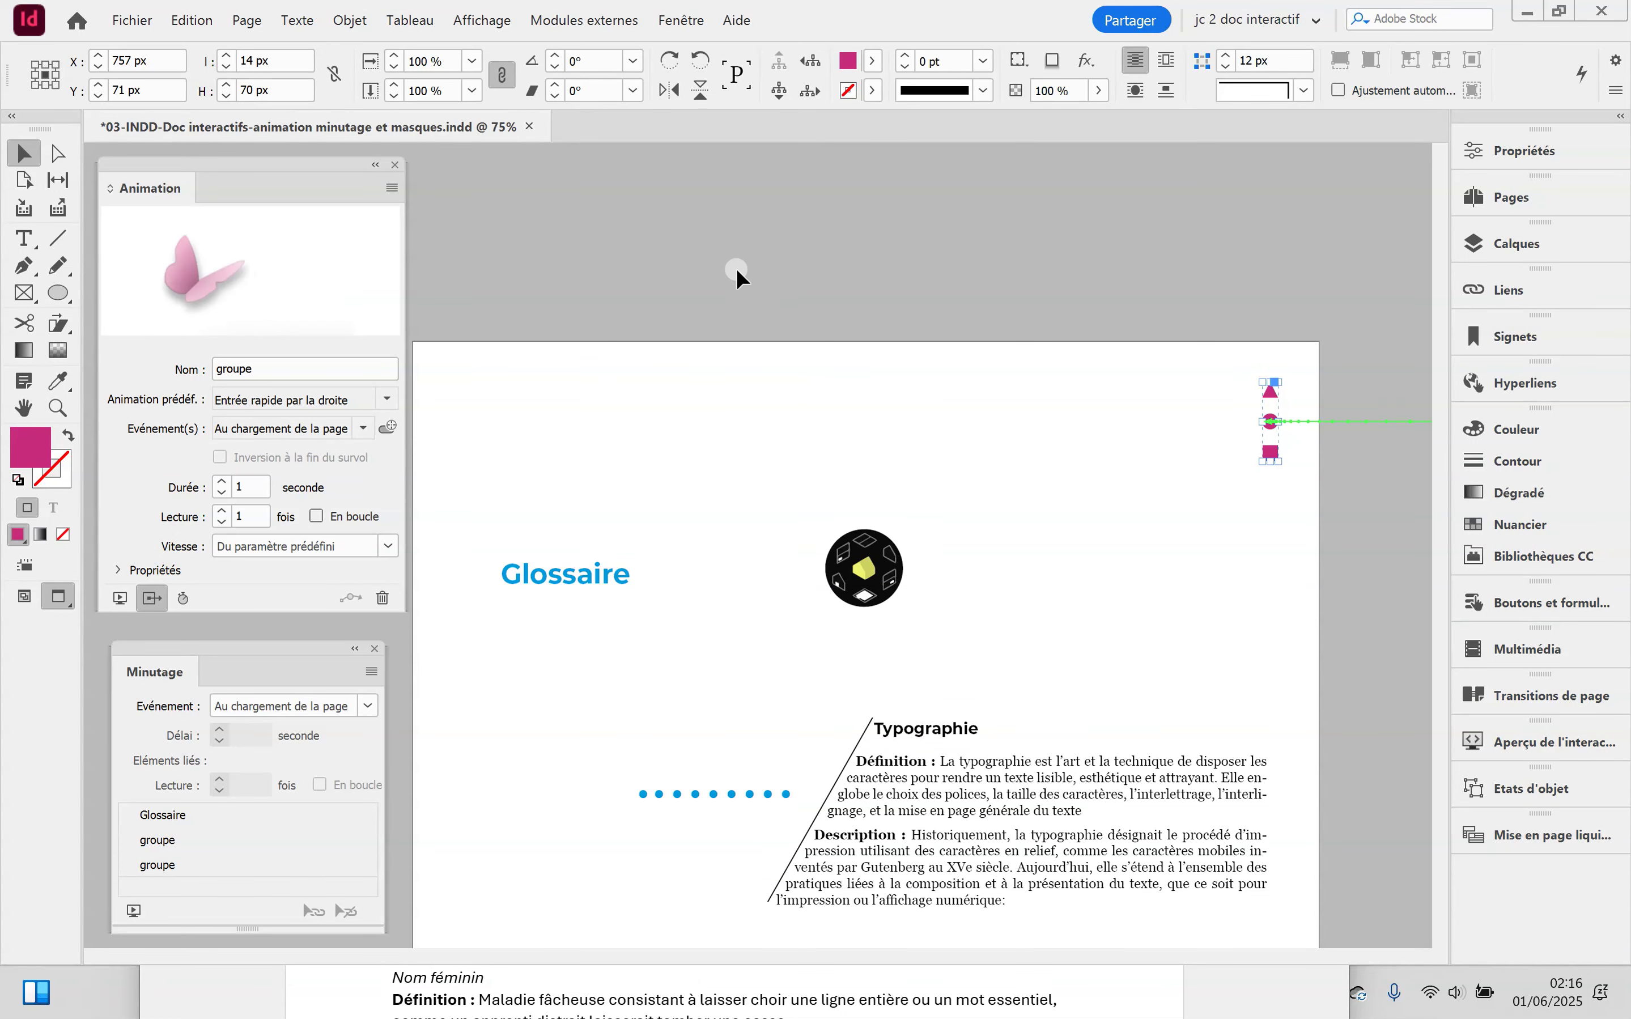
Shorten the magenta group's motion path to about 78 px by moving its outer end closer to the page edge
scroll(707, 279, down, 3)
scroll(968, 719, up, 1)
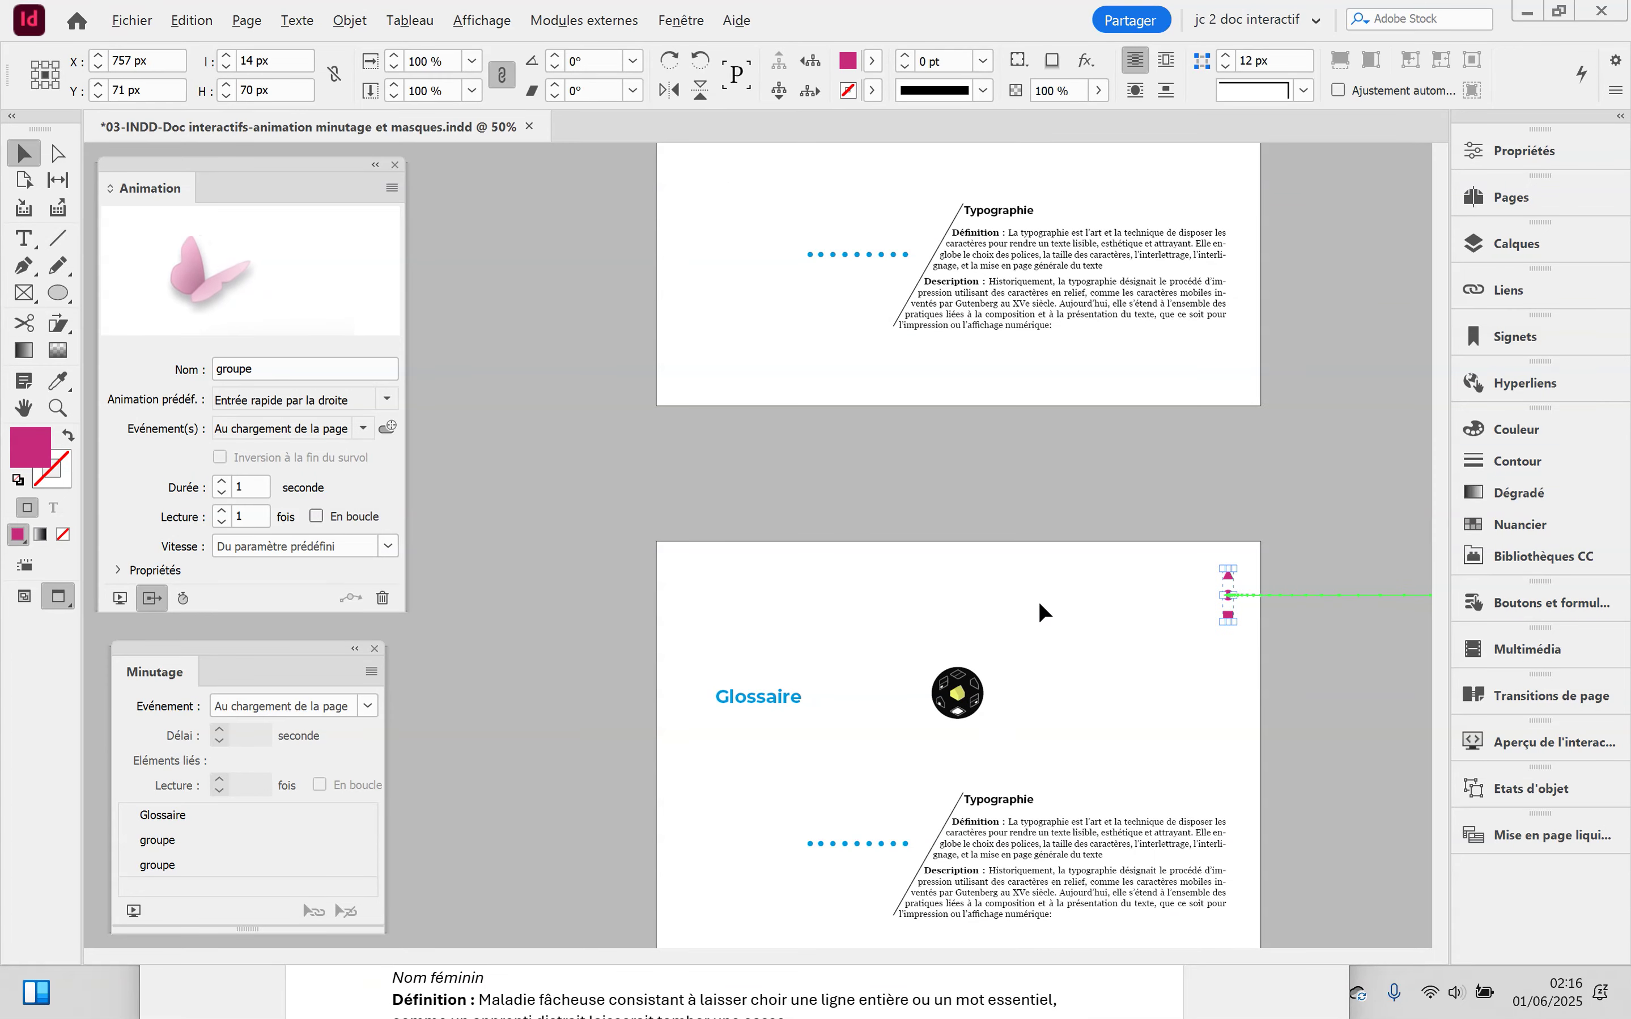
click(1305, 594)
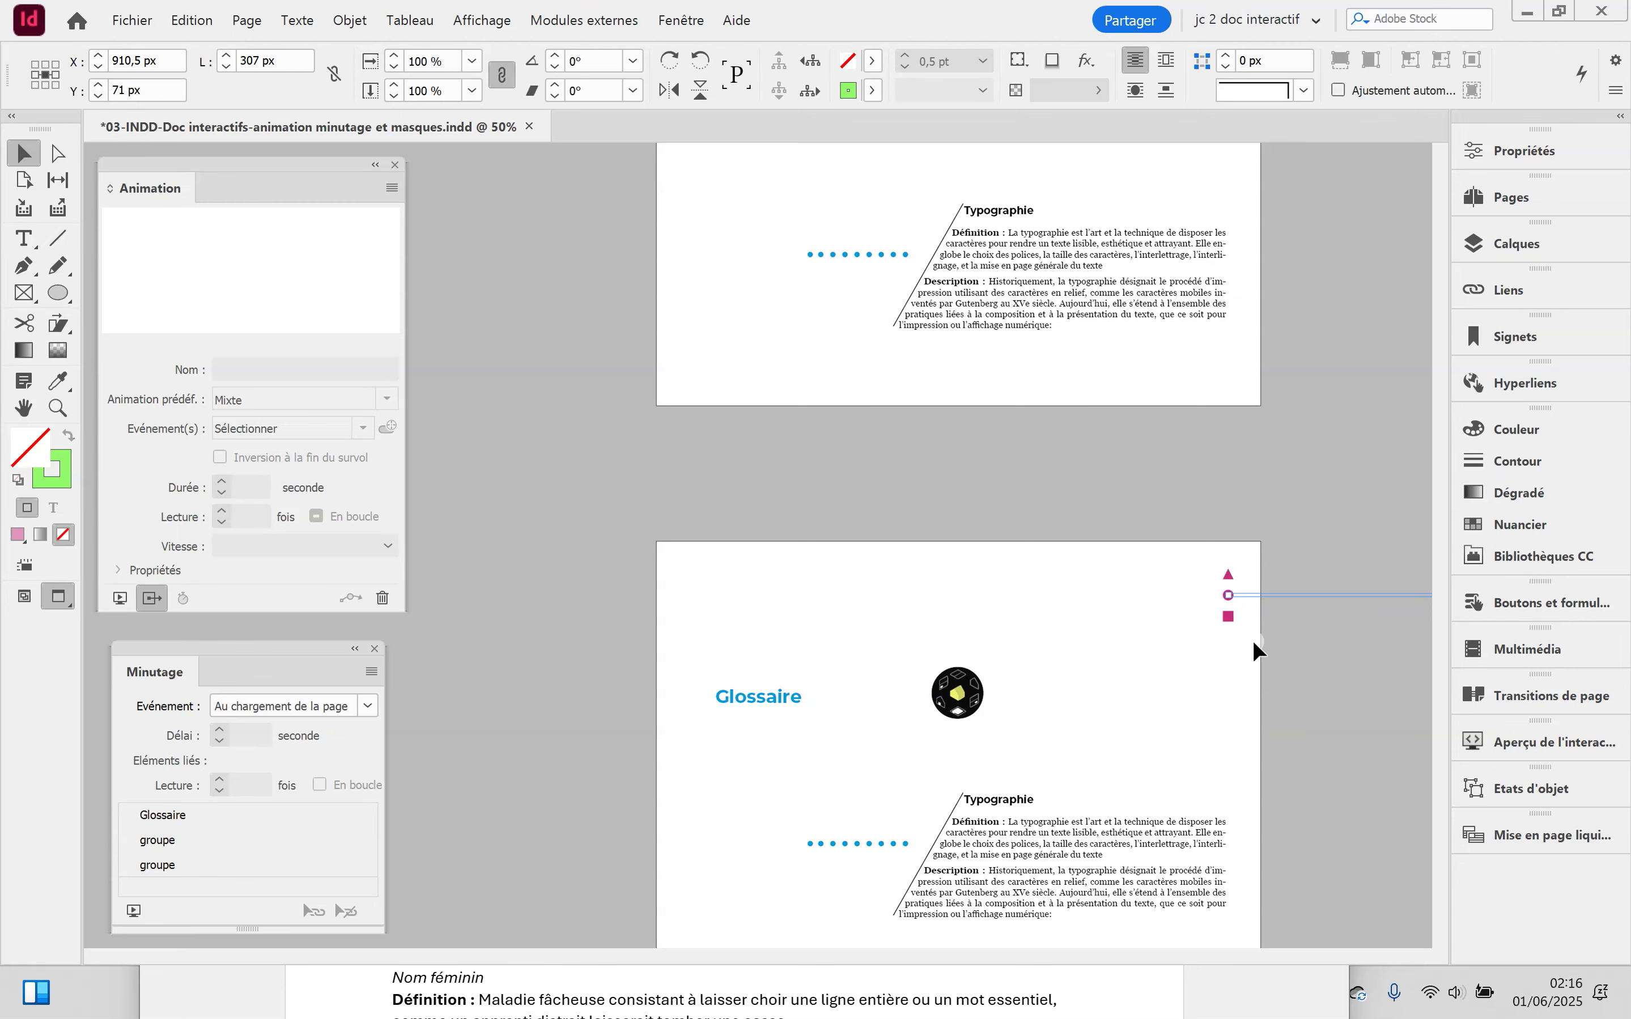
scroll(1254, 641, down, 1)
key(alt)
drag(1009, 681, 922, 682)
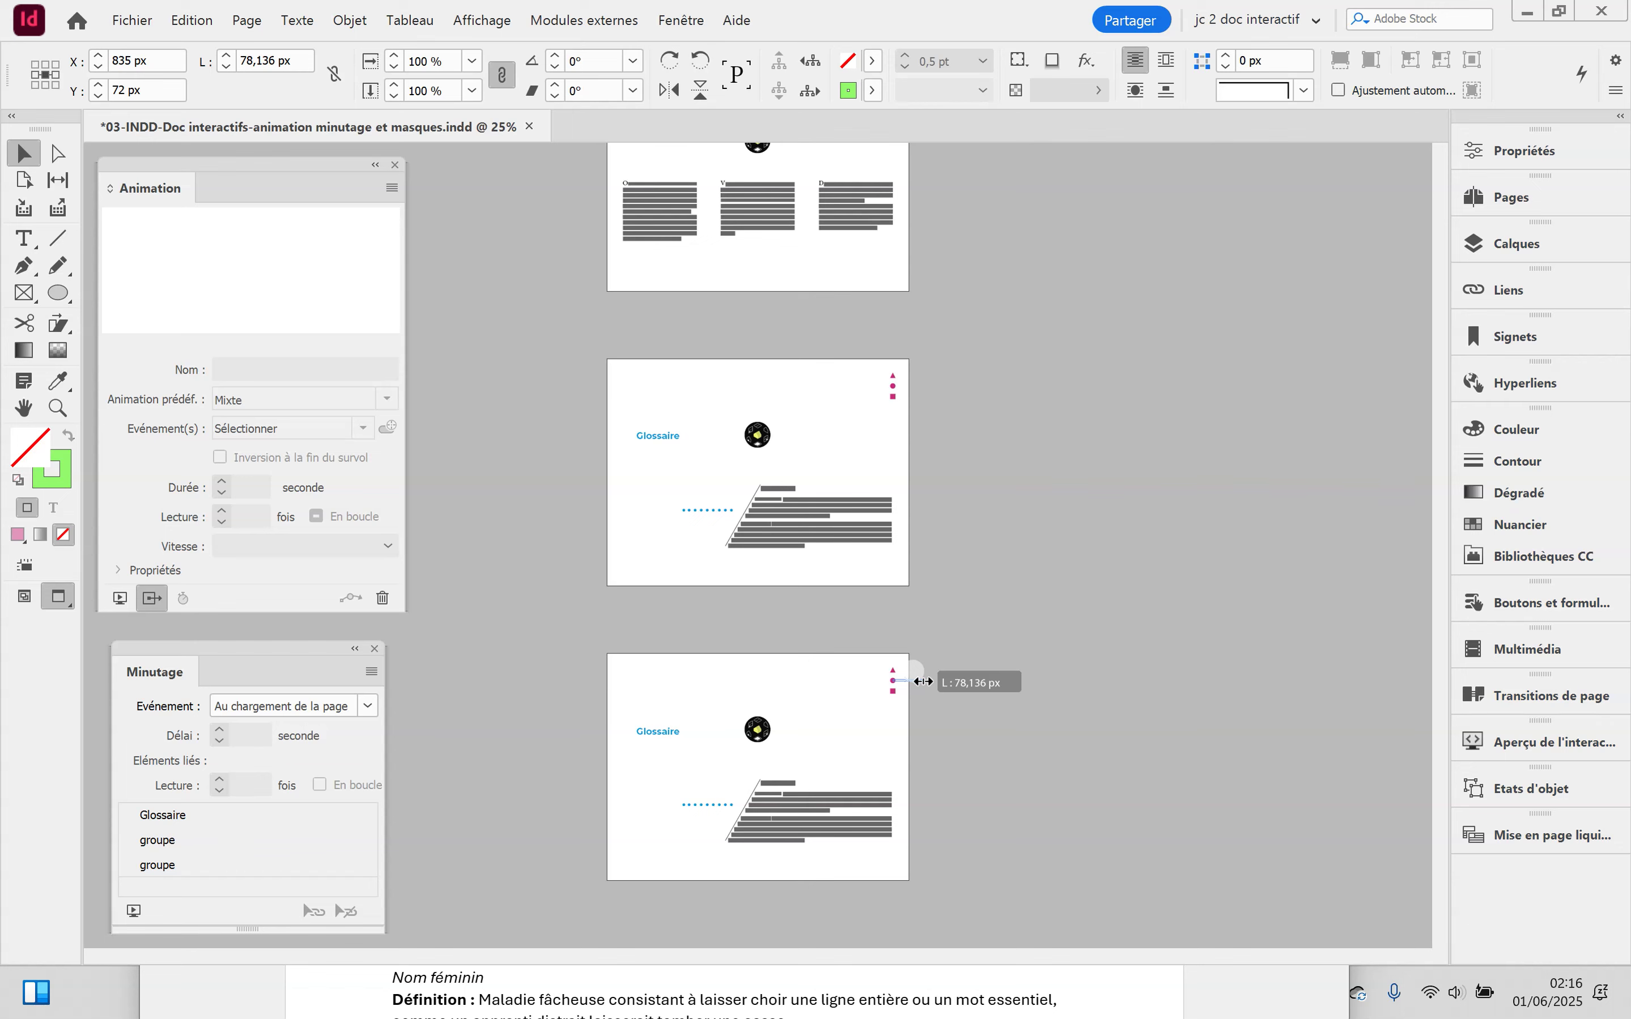
scroll(937, 714, up, 1)
key(alt)
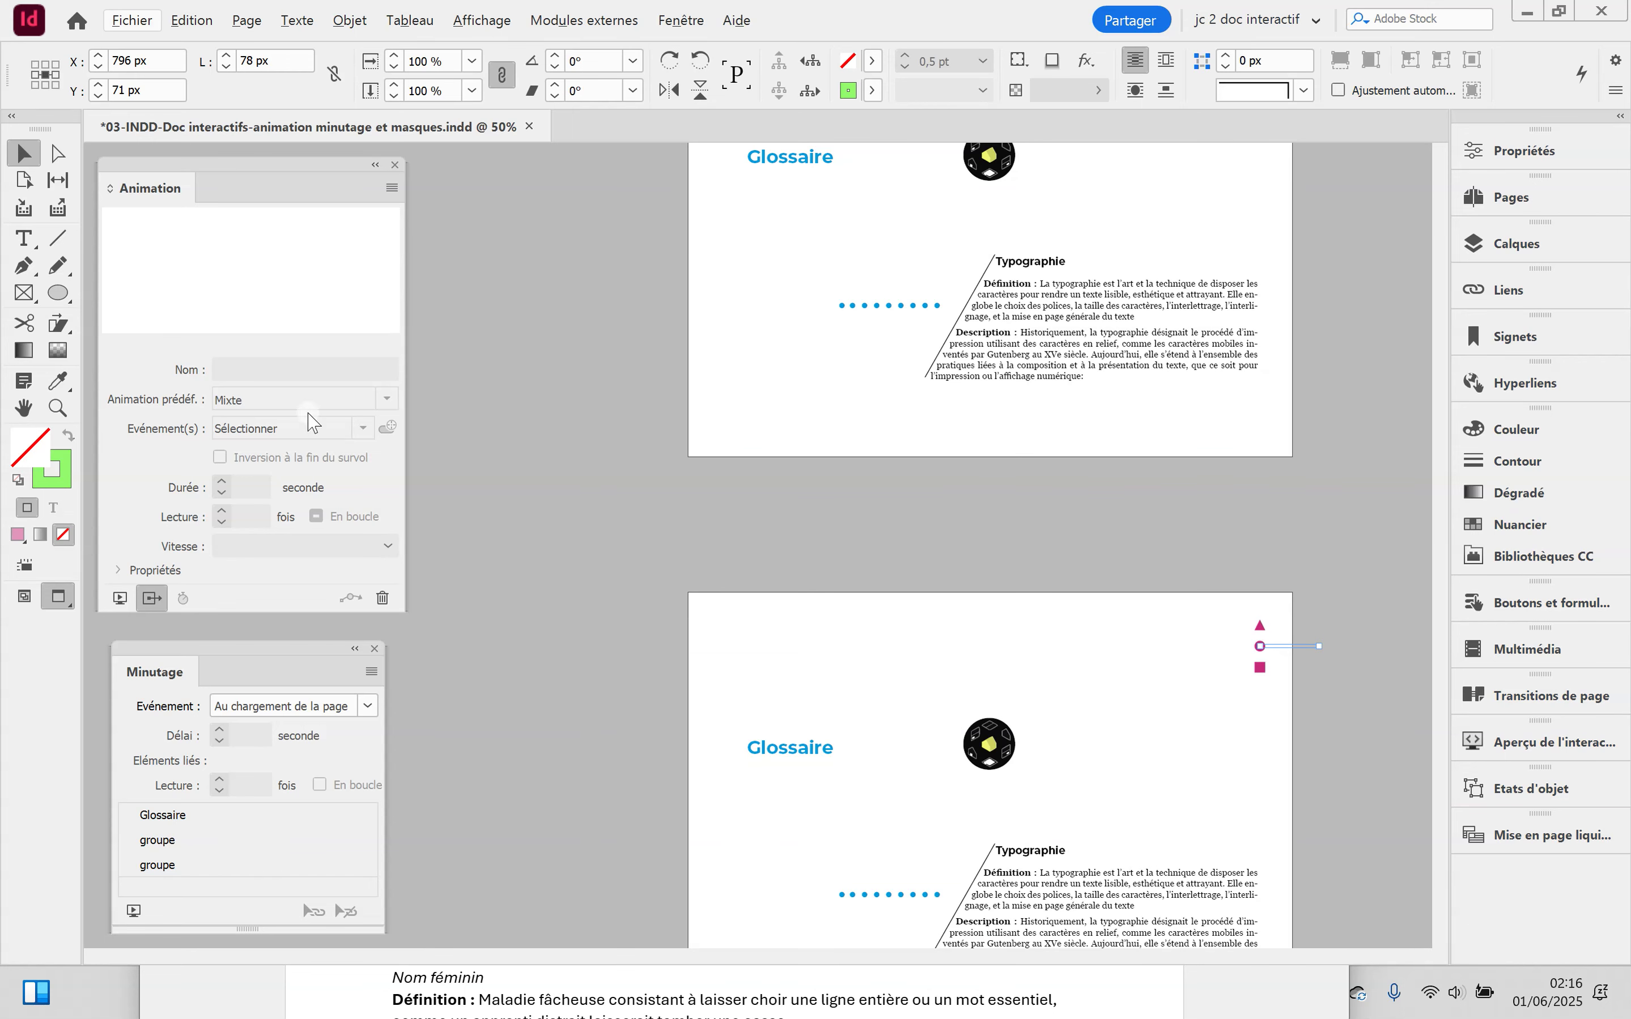
click(20, 151)
click(1066, 532)
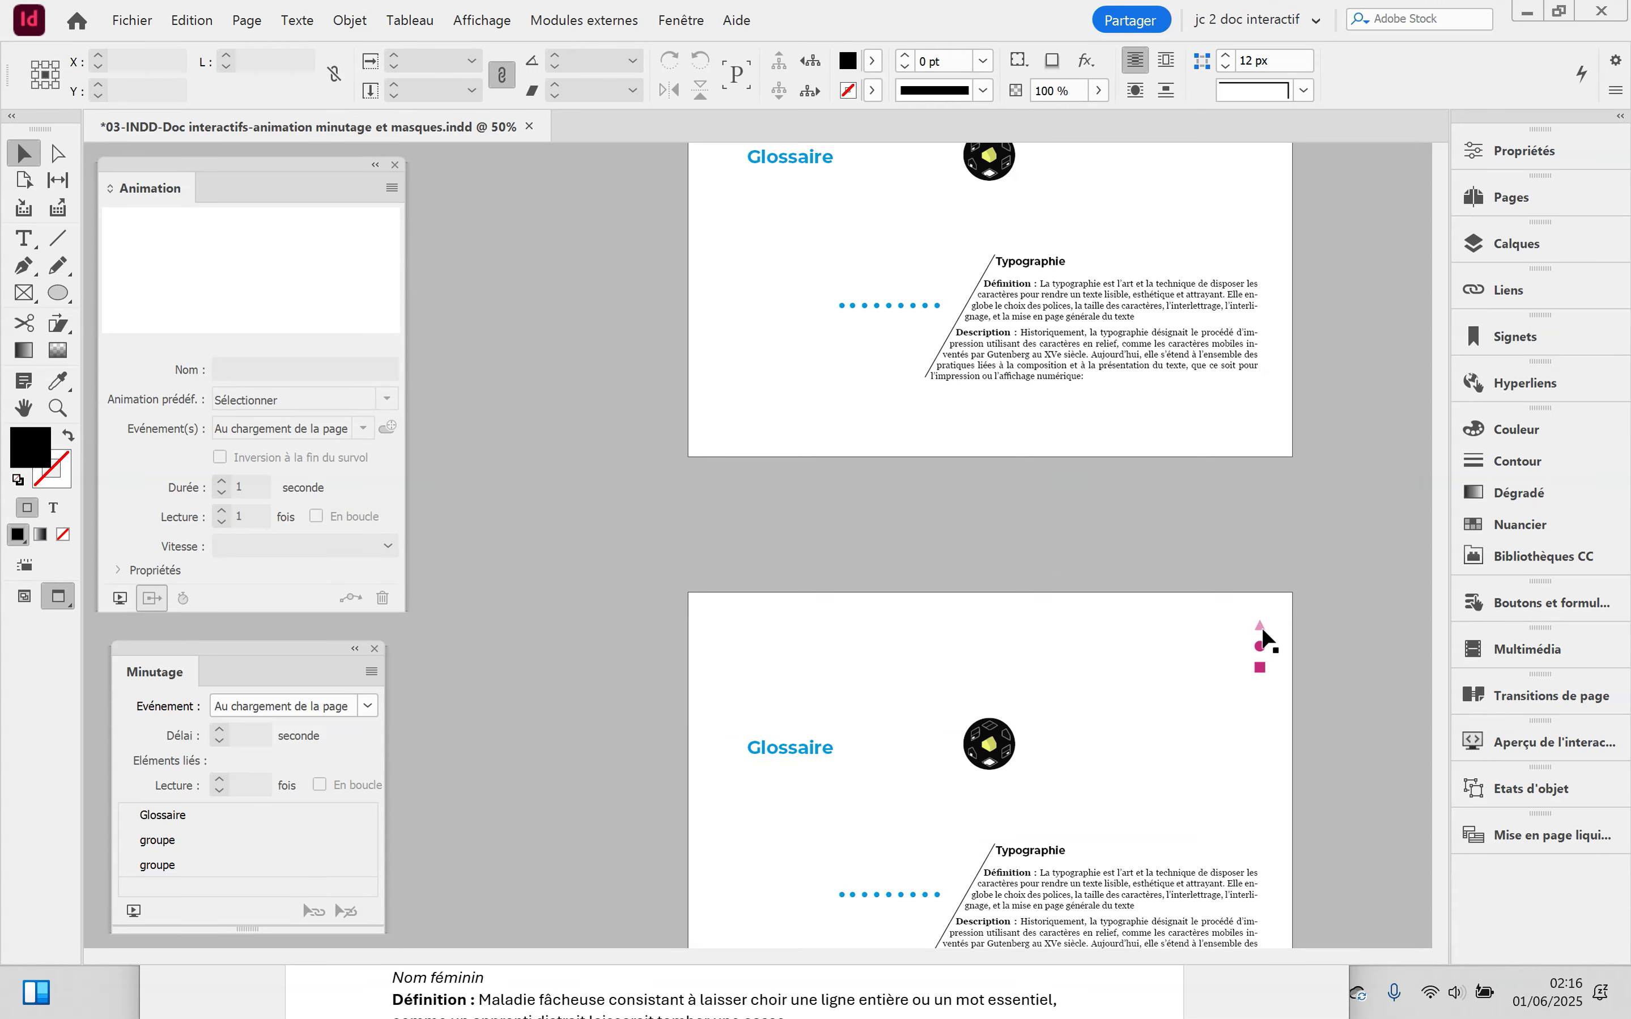
click(1260, 641)
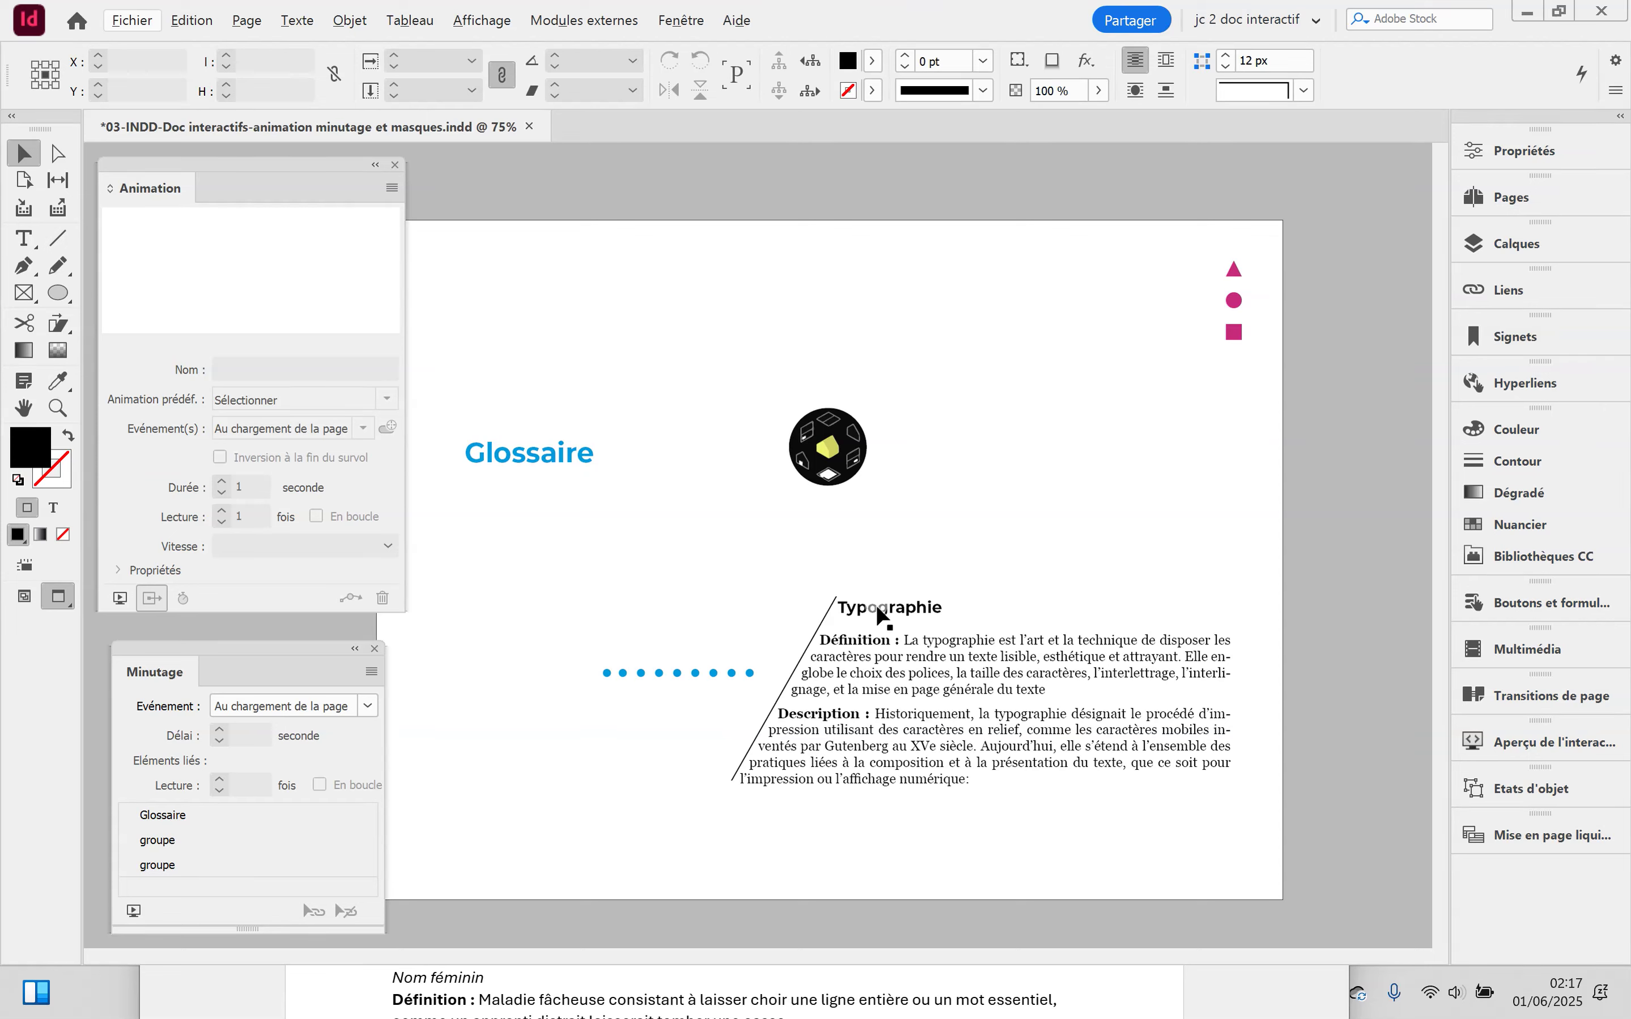
Select the Typographie text frame together with its diagonal line and apply the Fondu en entrée animation preset
click(813, 637)
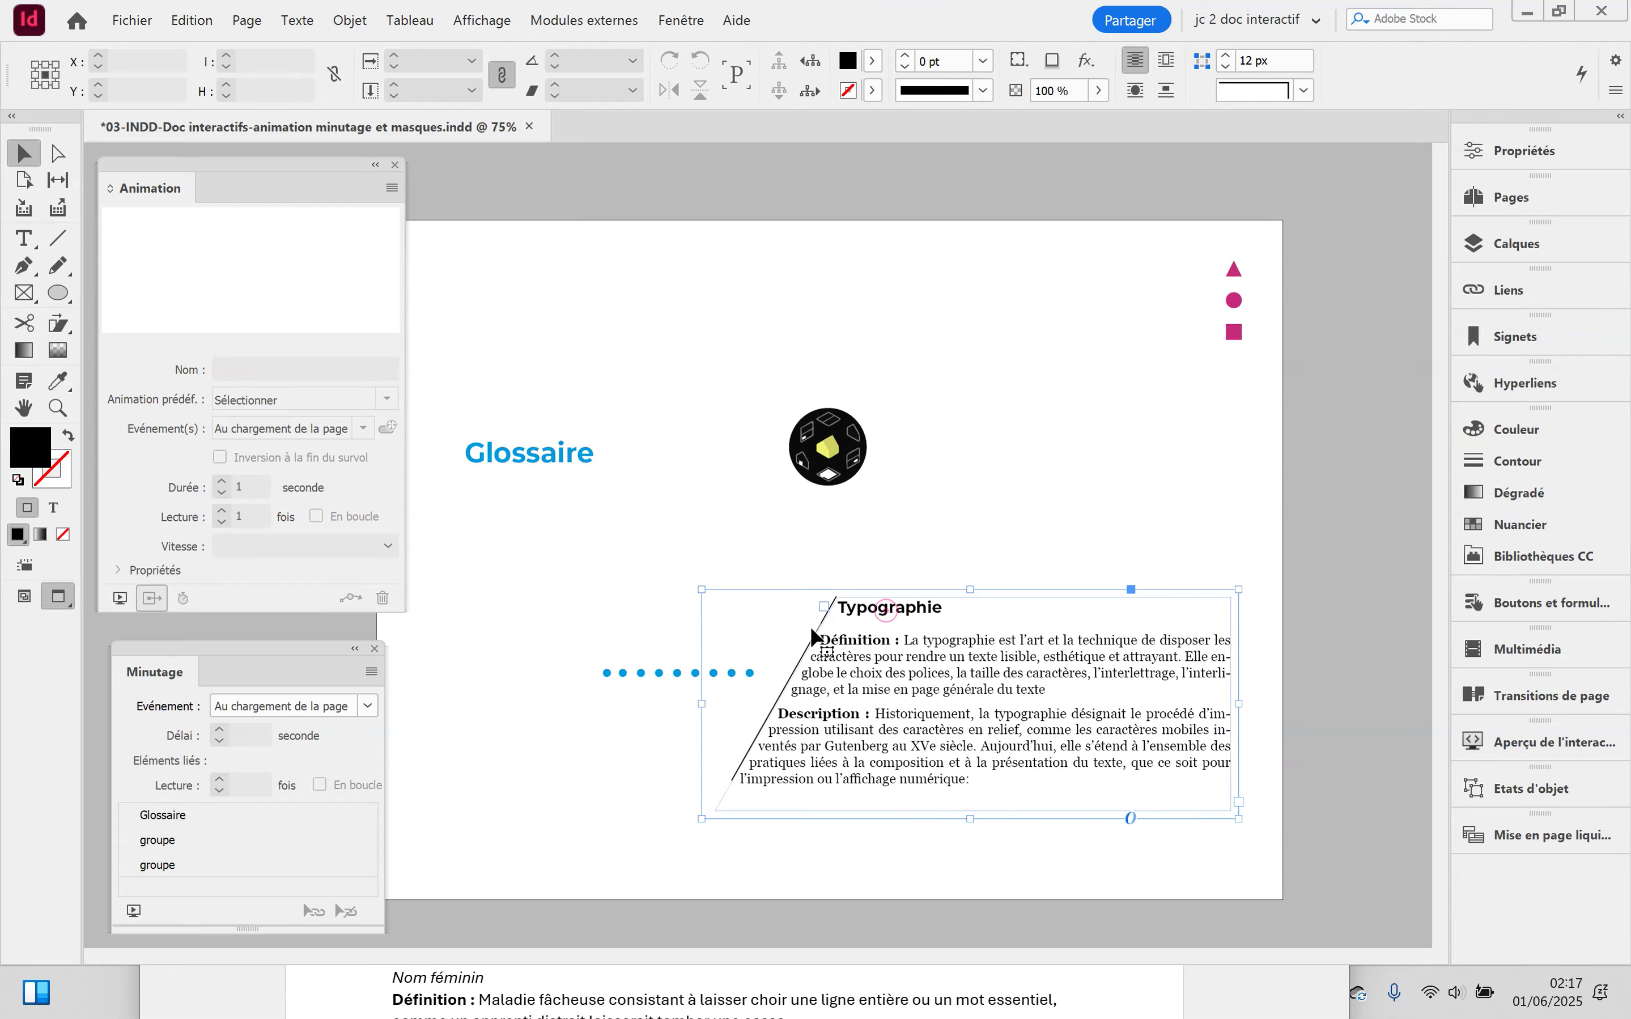
ctrl+click(814, 631)
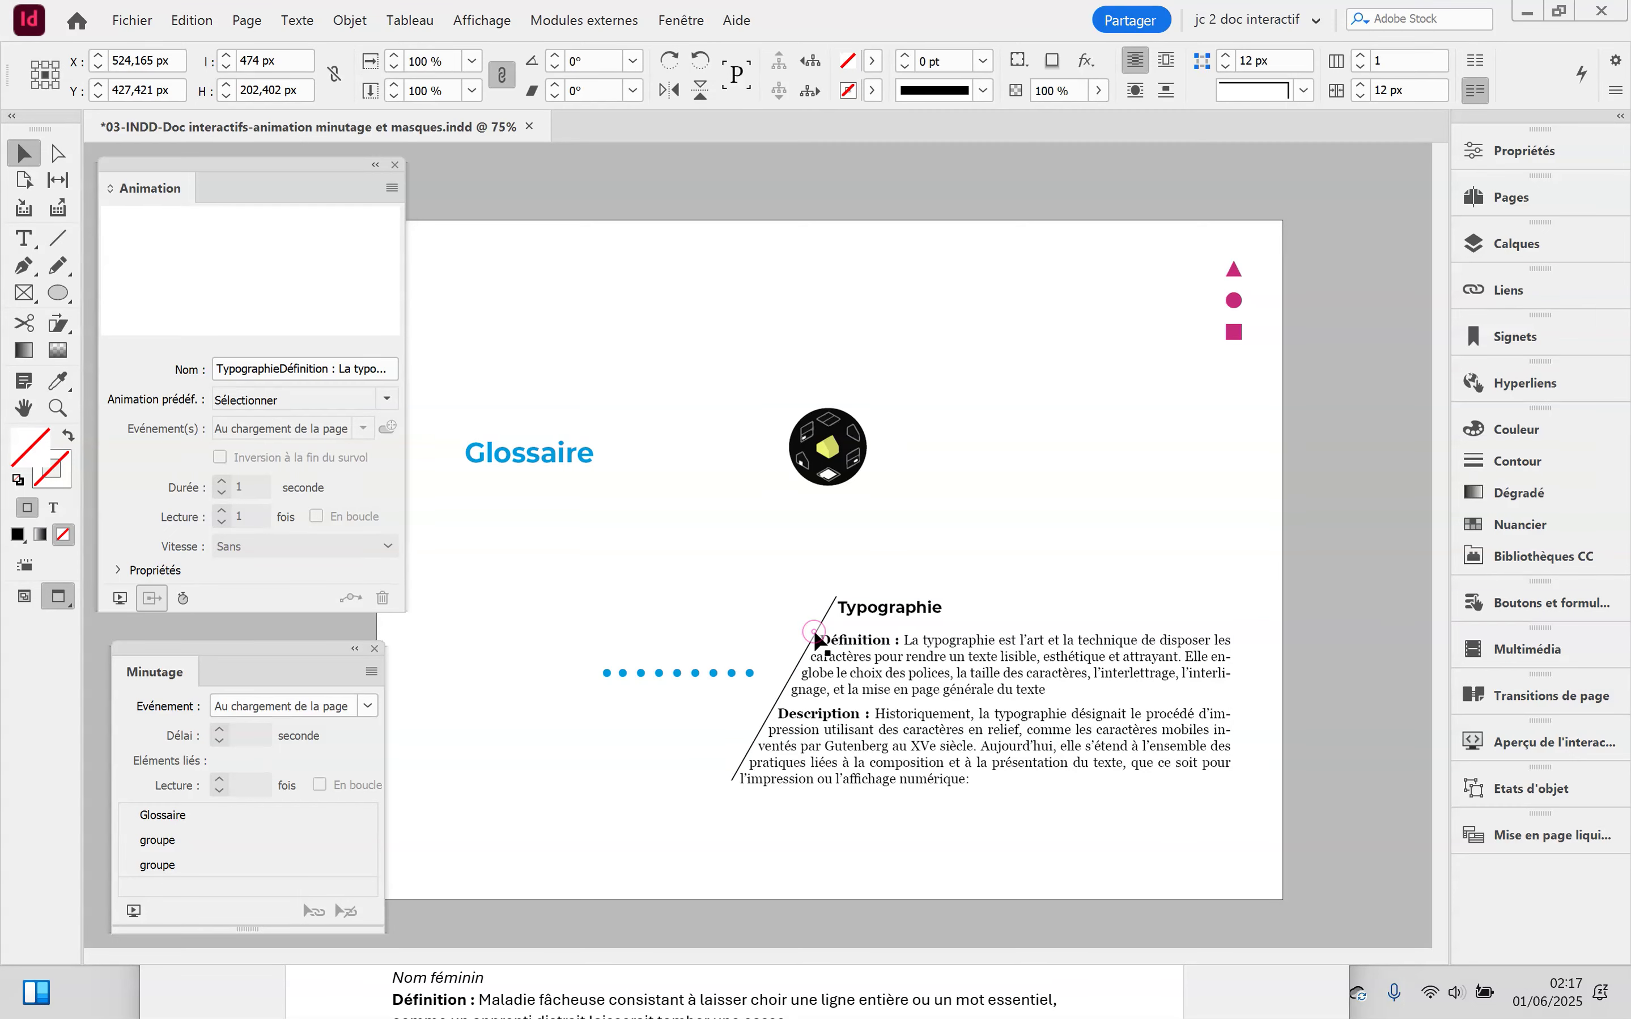
ctrl+click(815, 630)
click(918, 606)
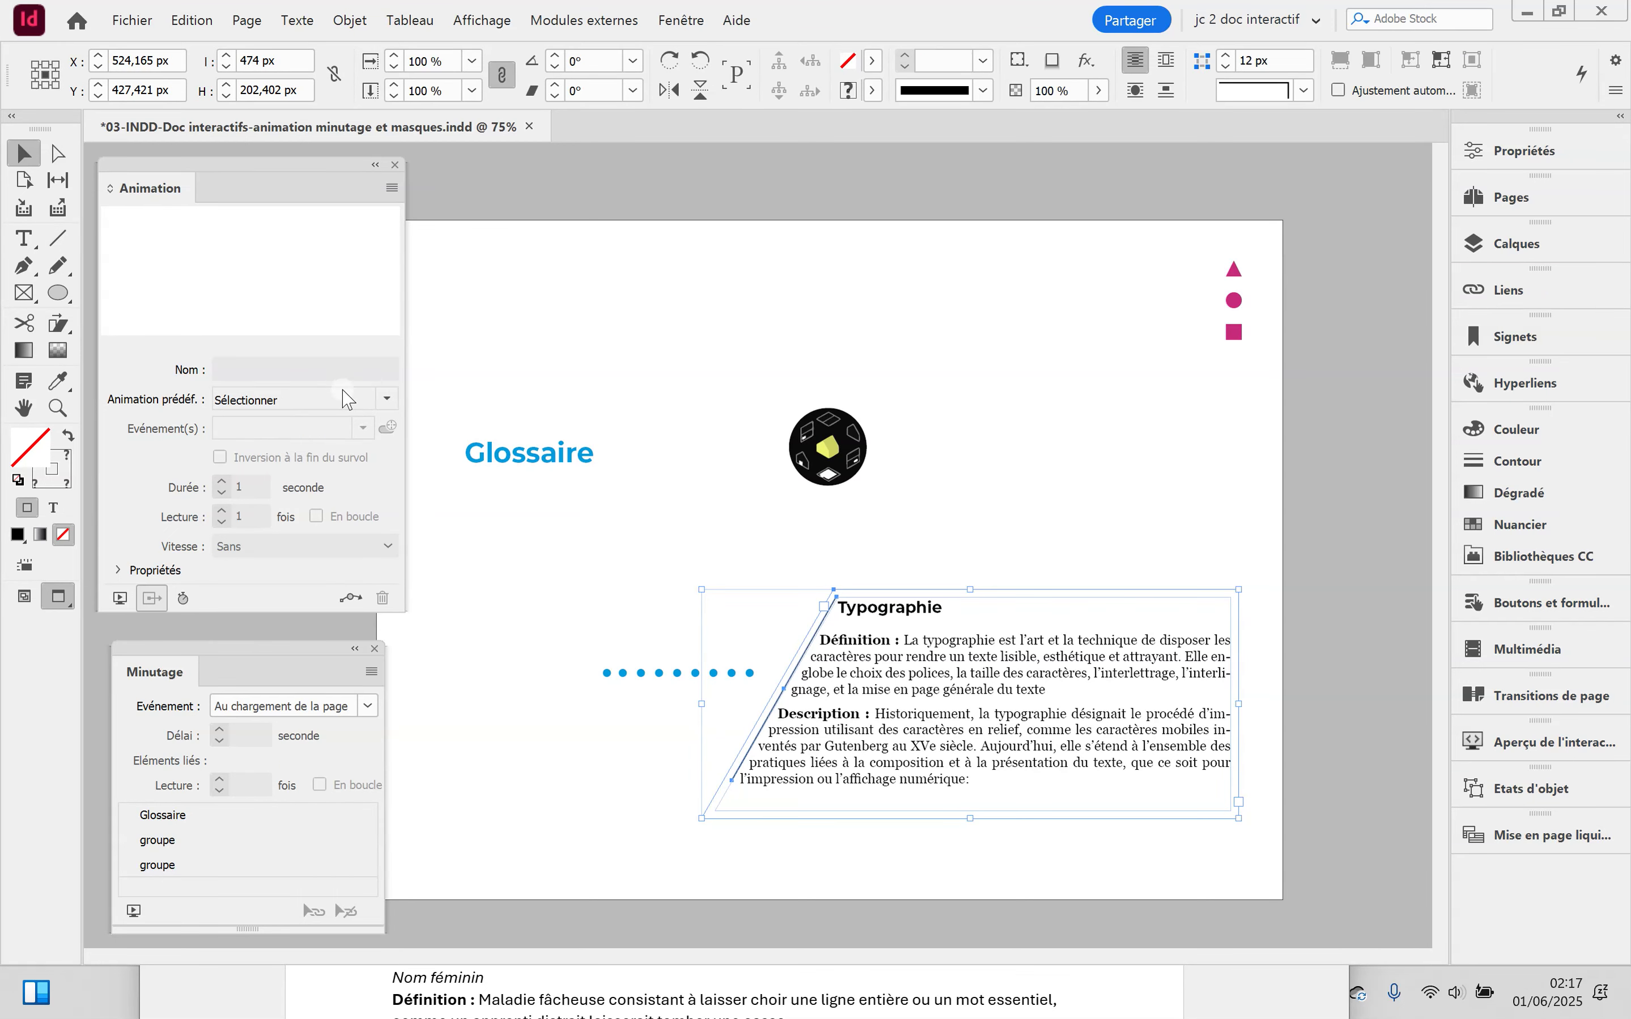
click(388, 403)
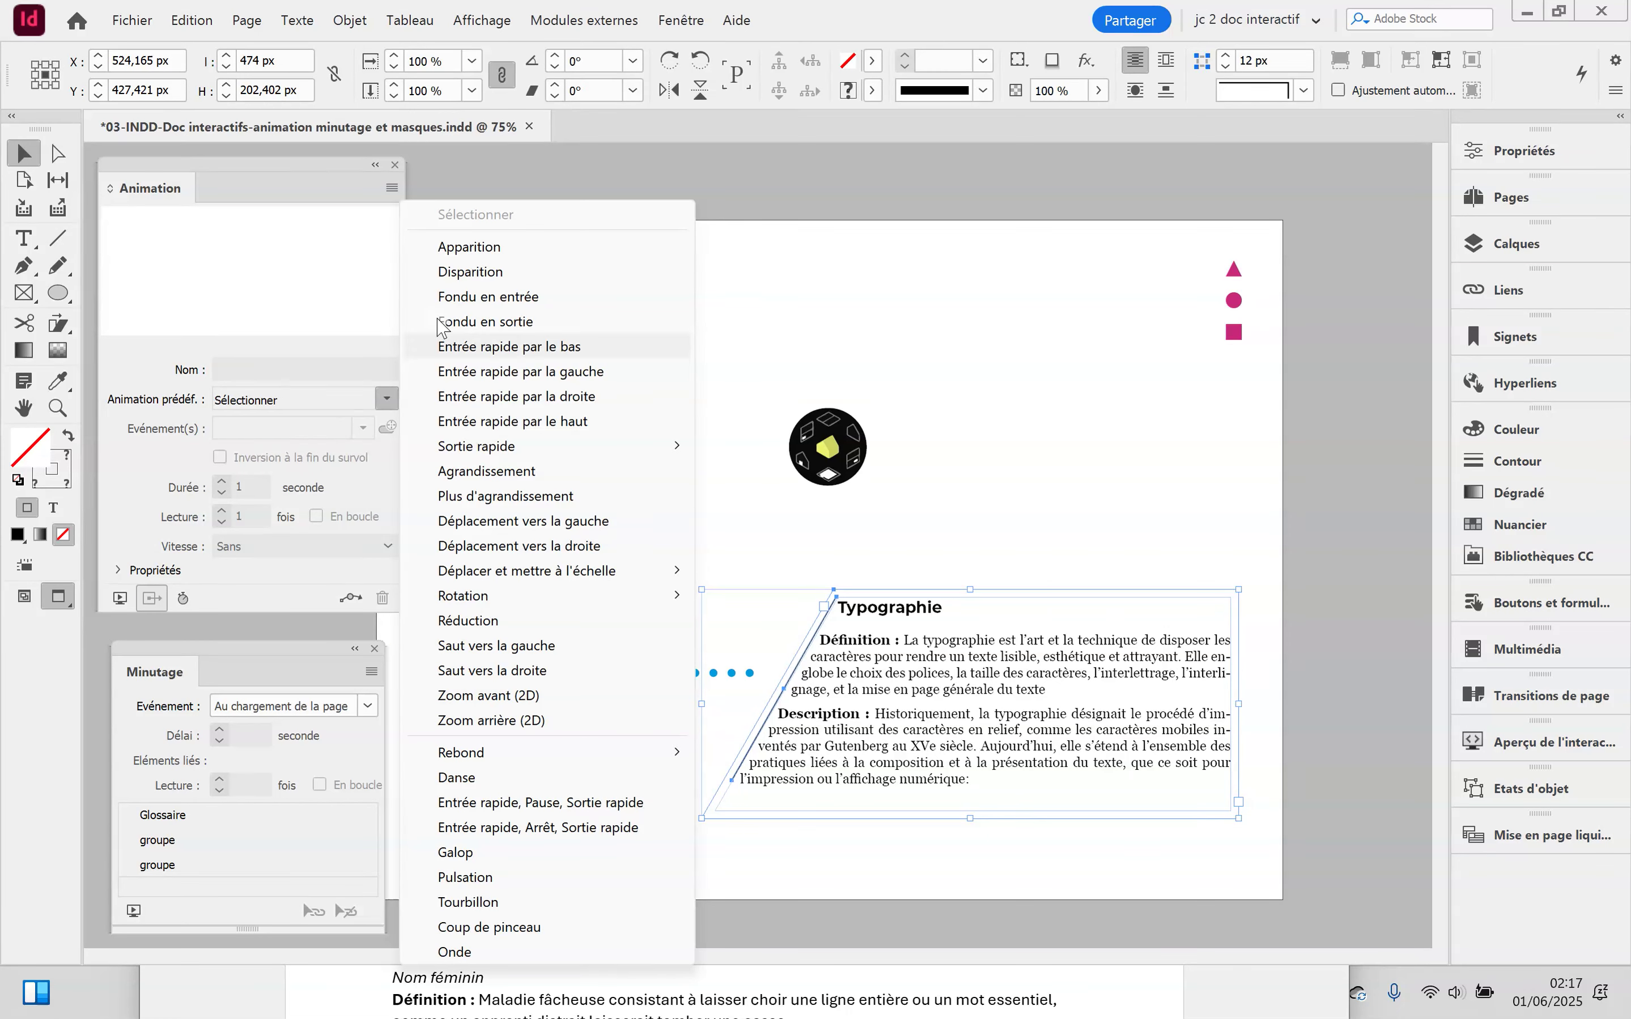
click(459, 297)
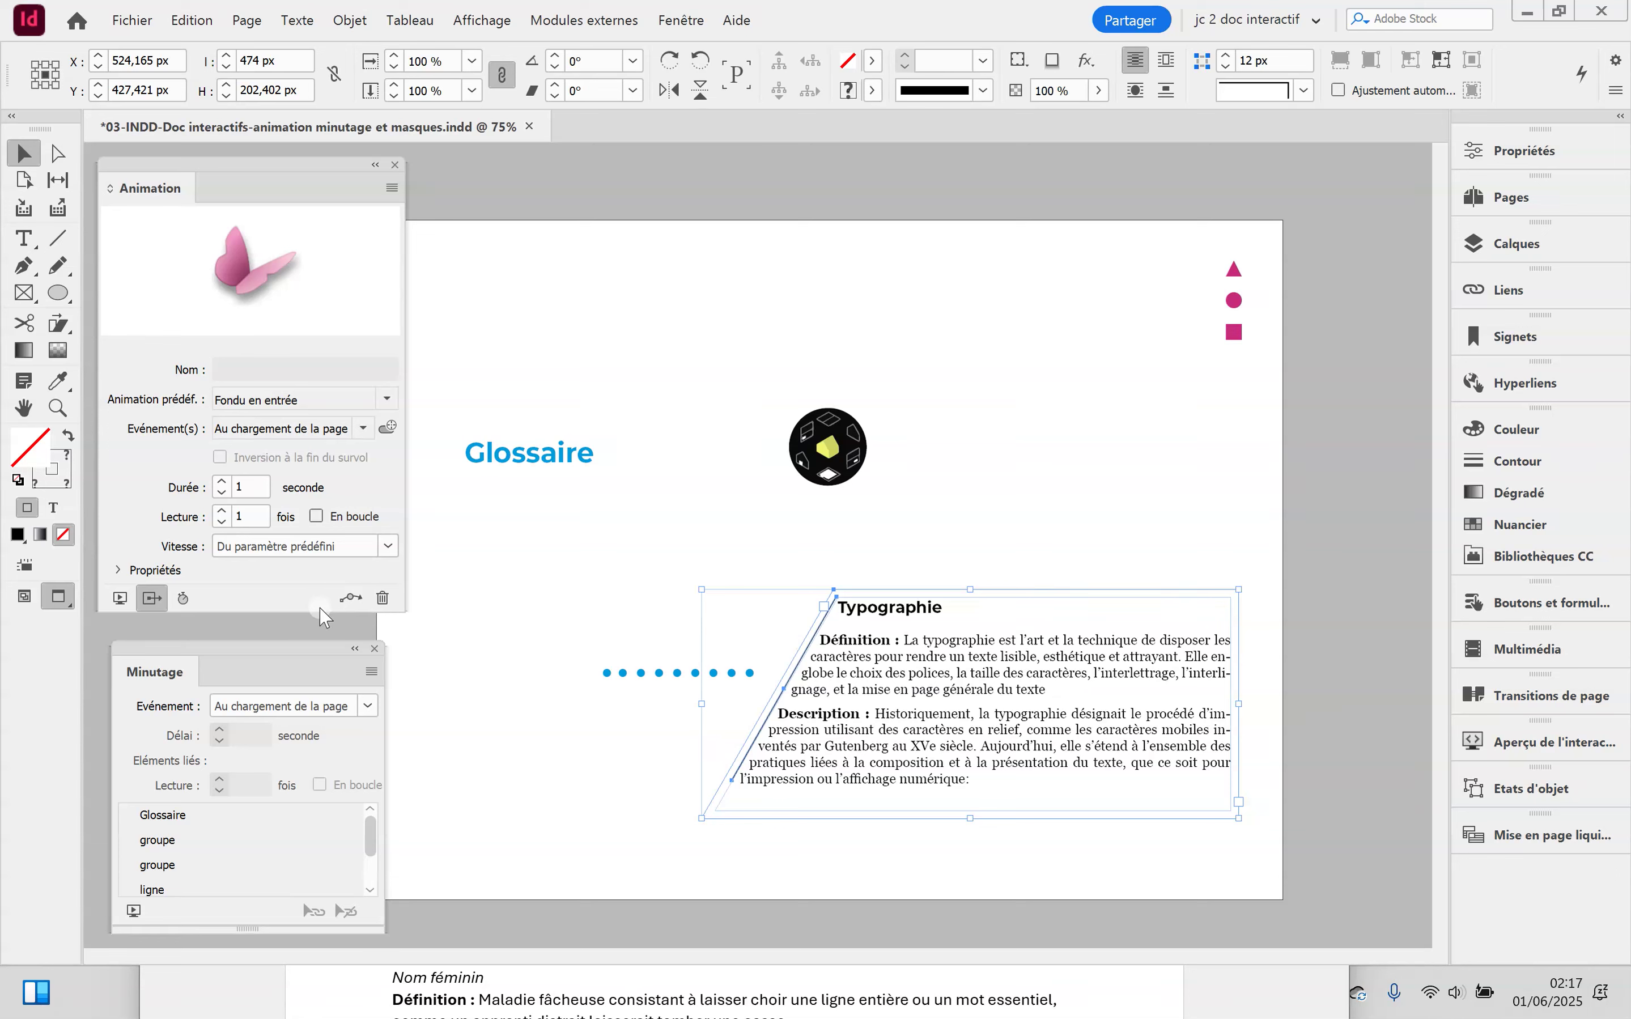
Expand the animation properties of the selected Typographie text and line and examine the available opacity options
click(118, 571)
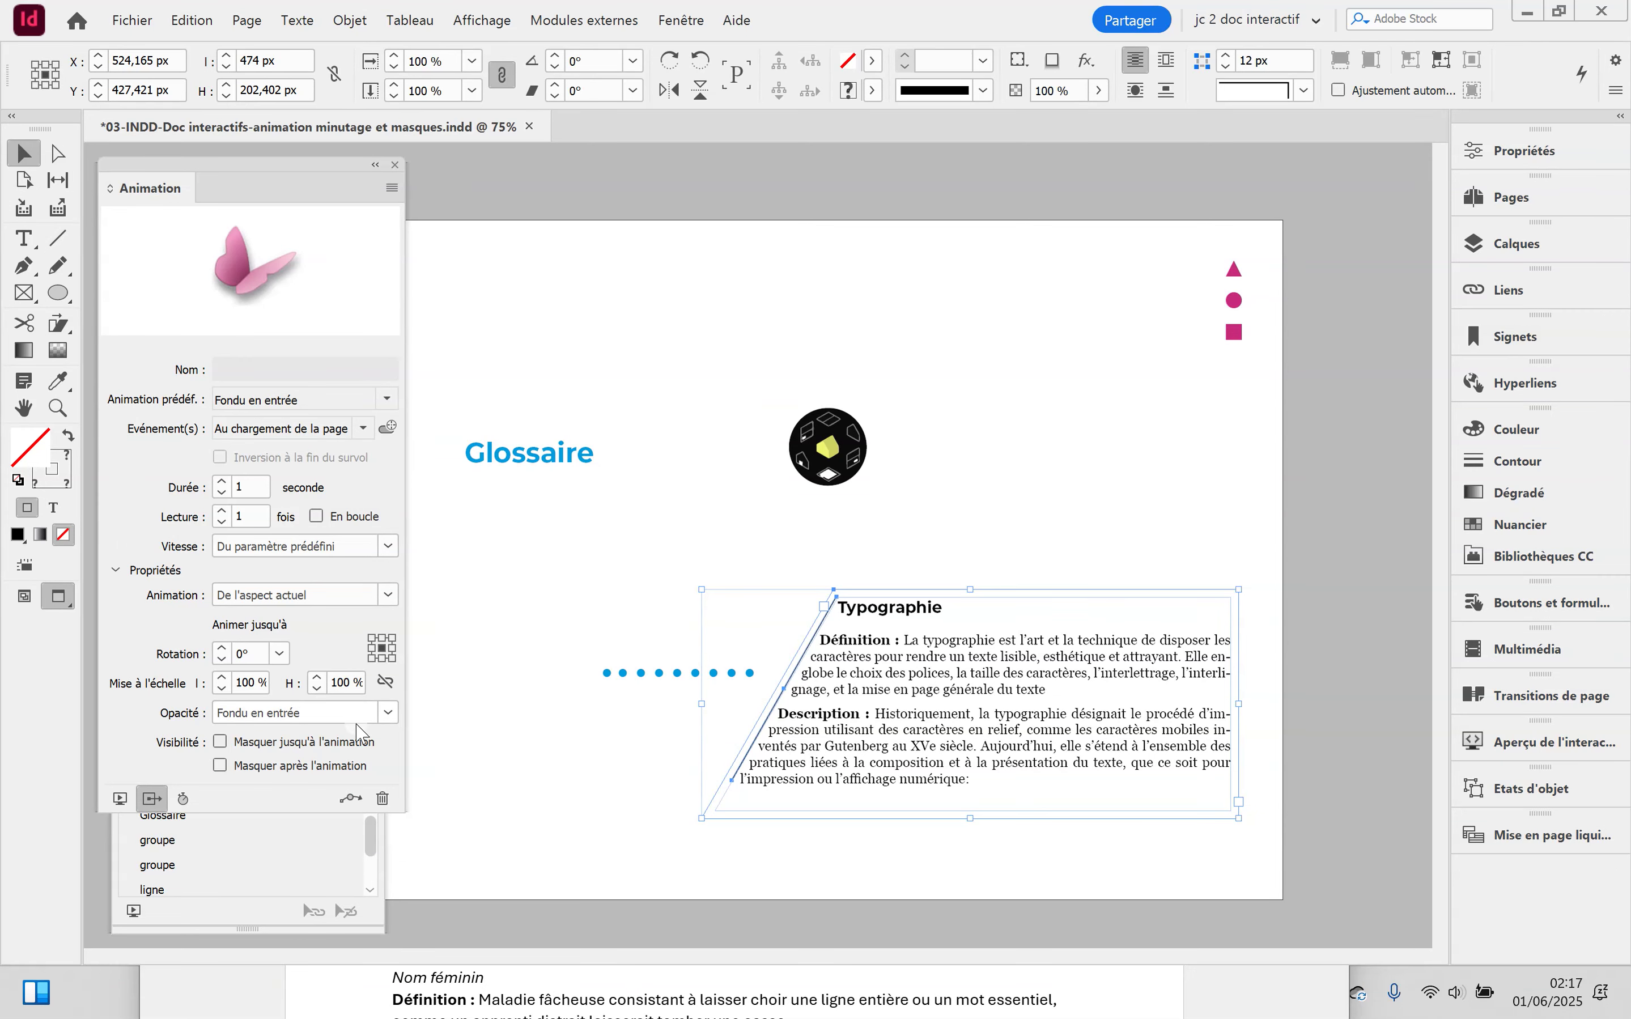
click(273, 715)
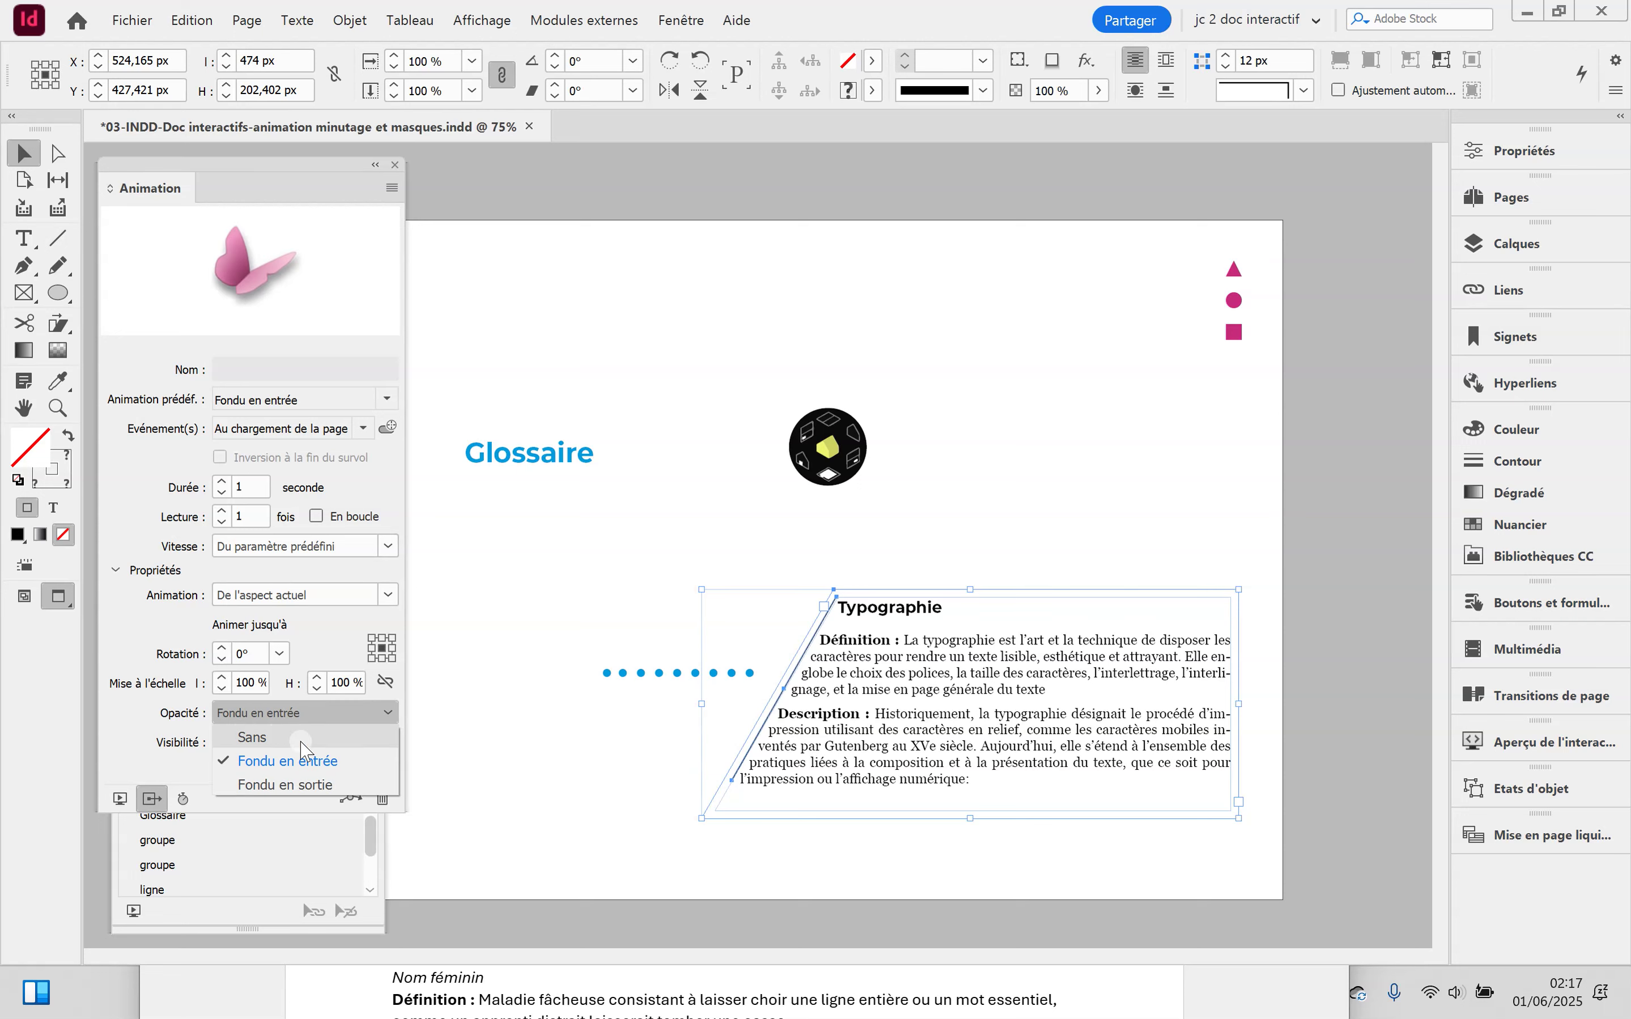
click(327, 644)
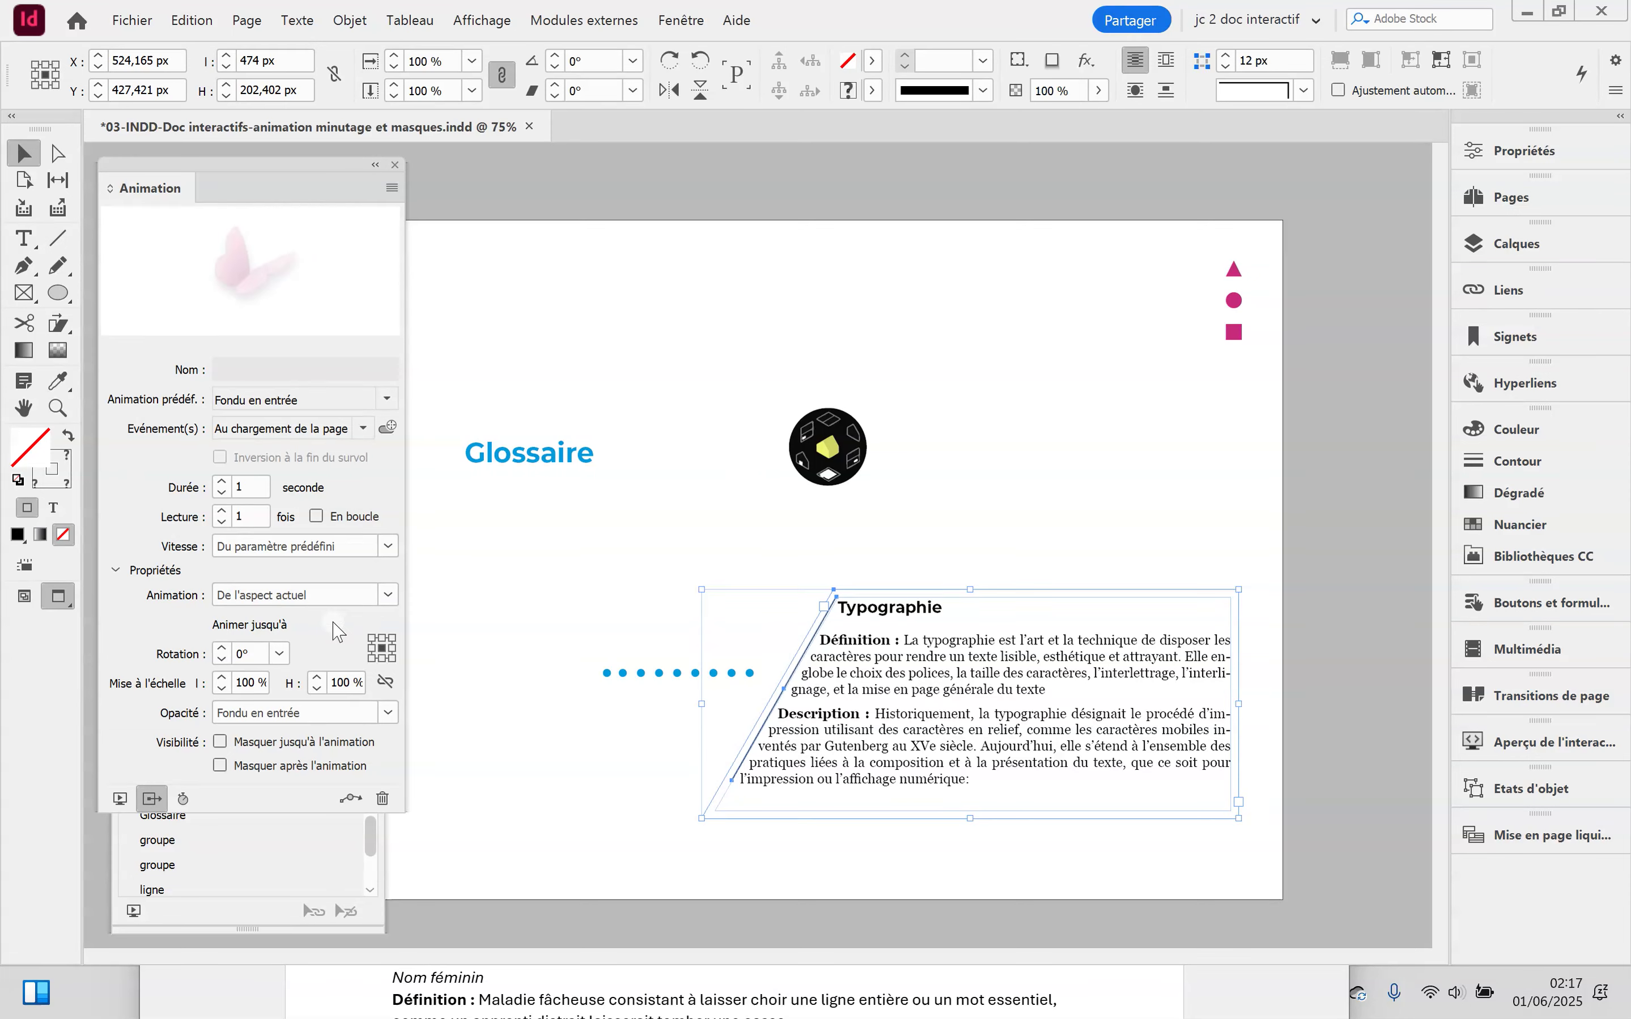
click(578, 570)
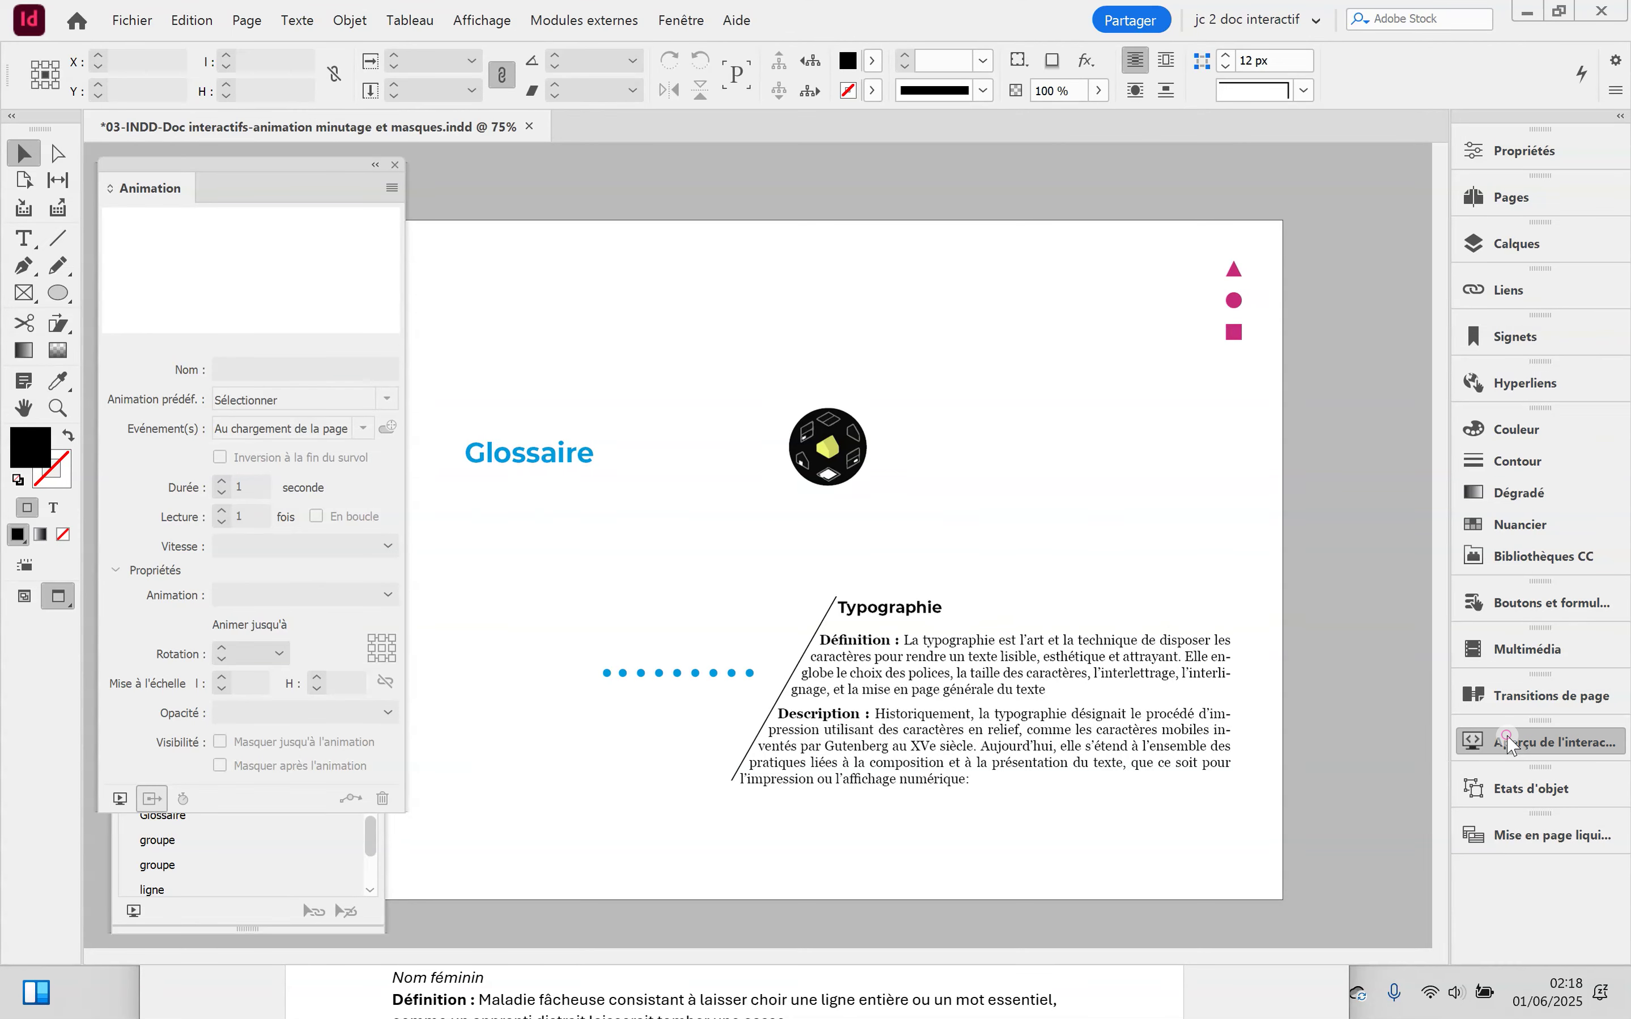
Preview the glossary page's interactivity from a cleared preview, then close the preview
click(1550, 741)
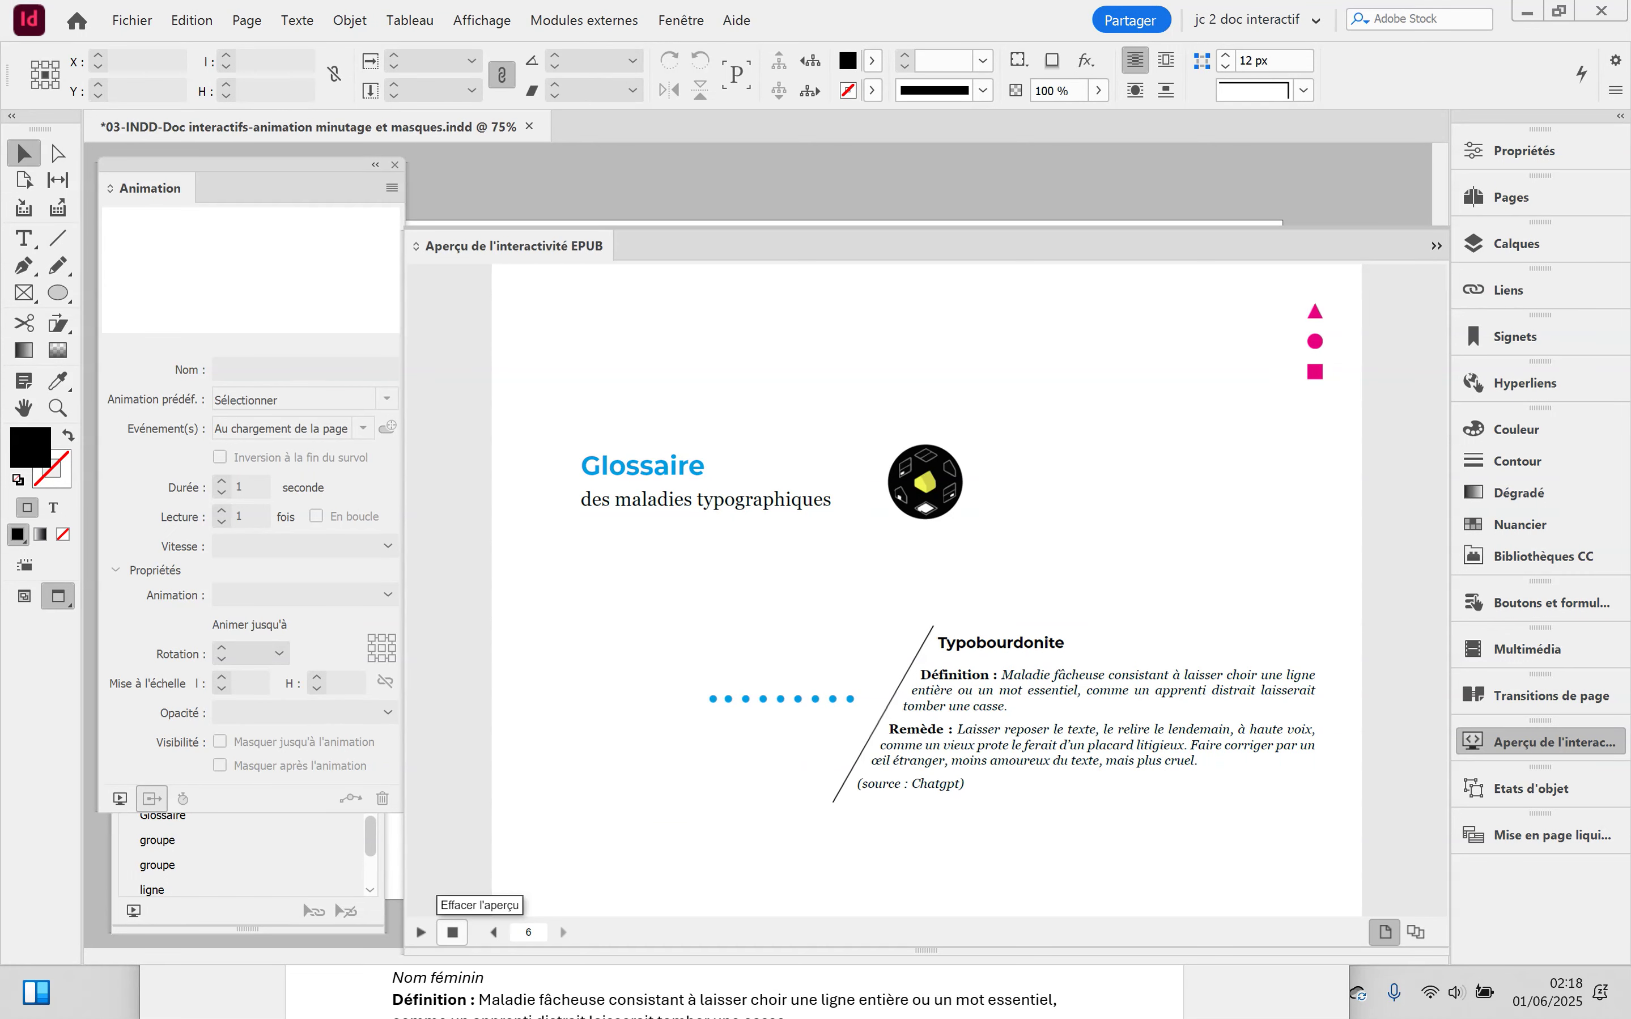
click(453, 932)
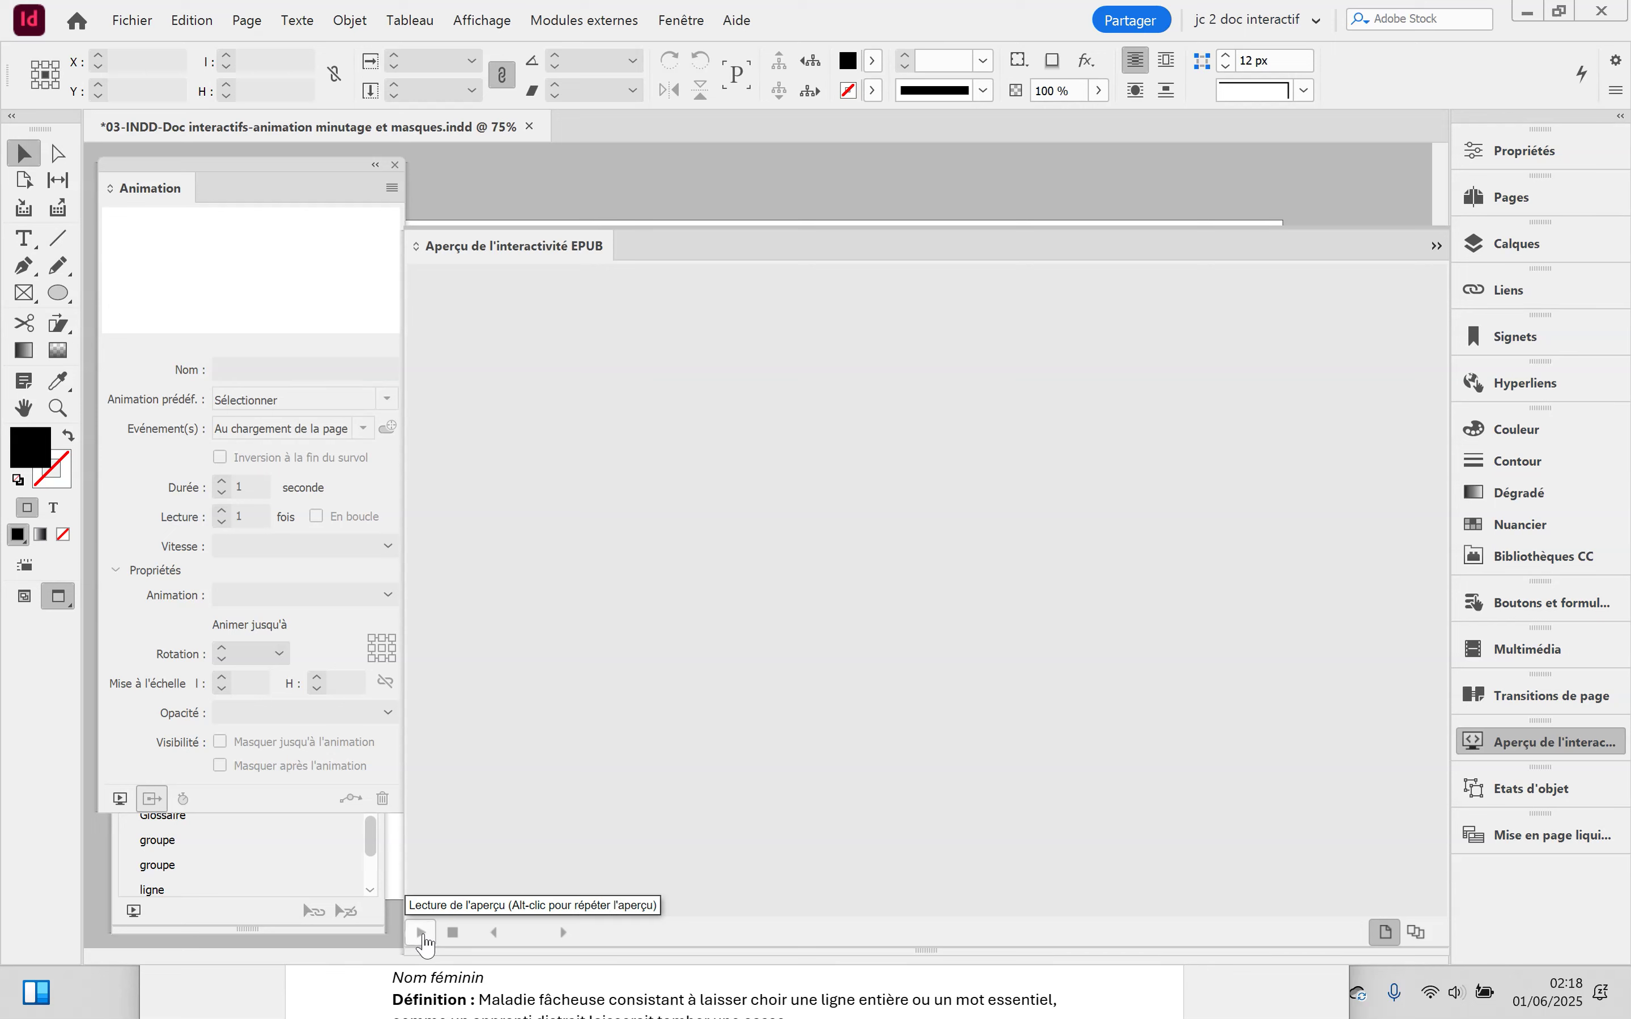
click(421, 933)
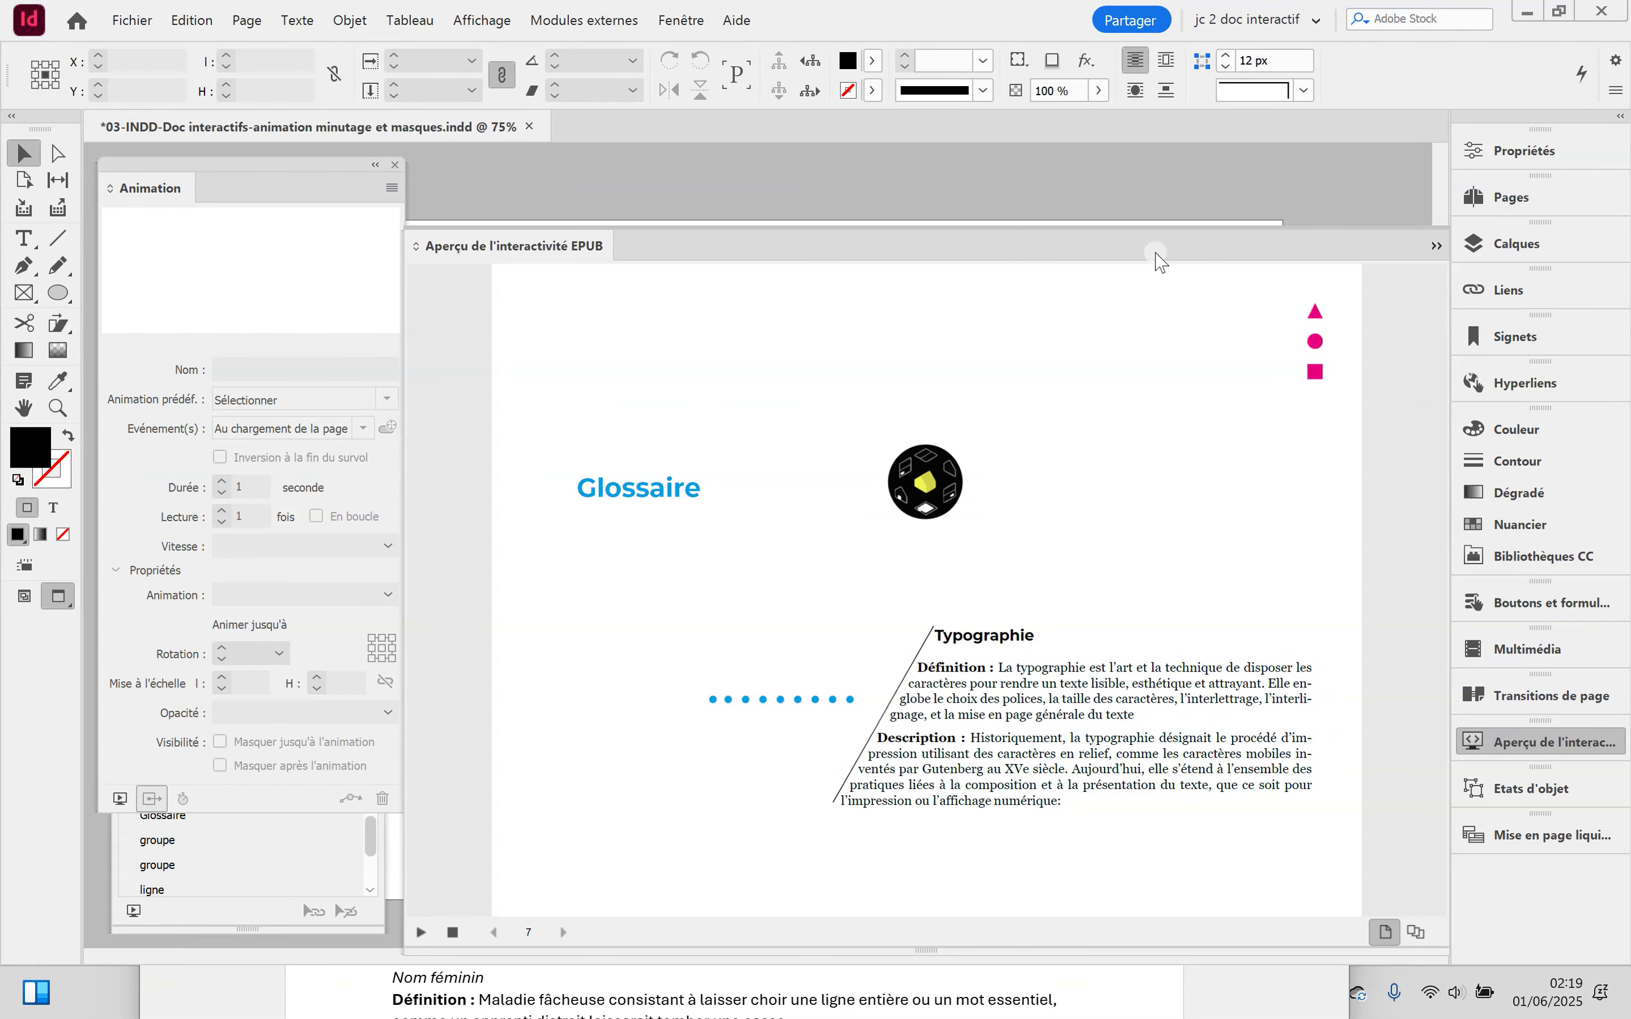
click(1436, 245)
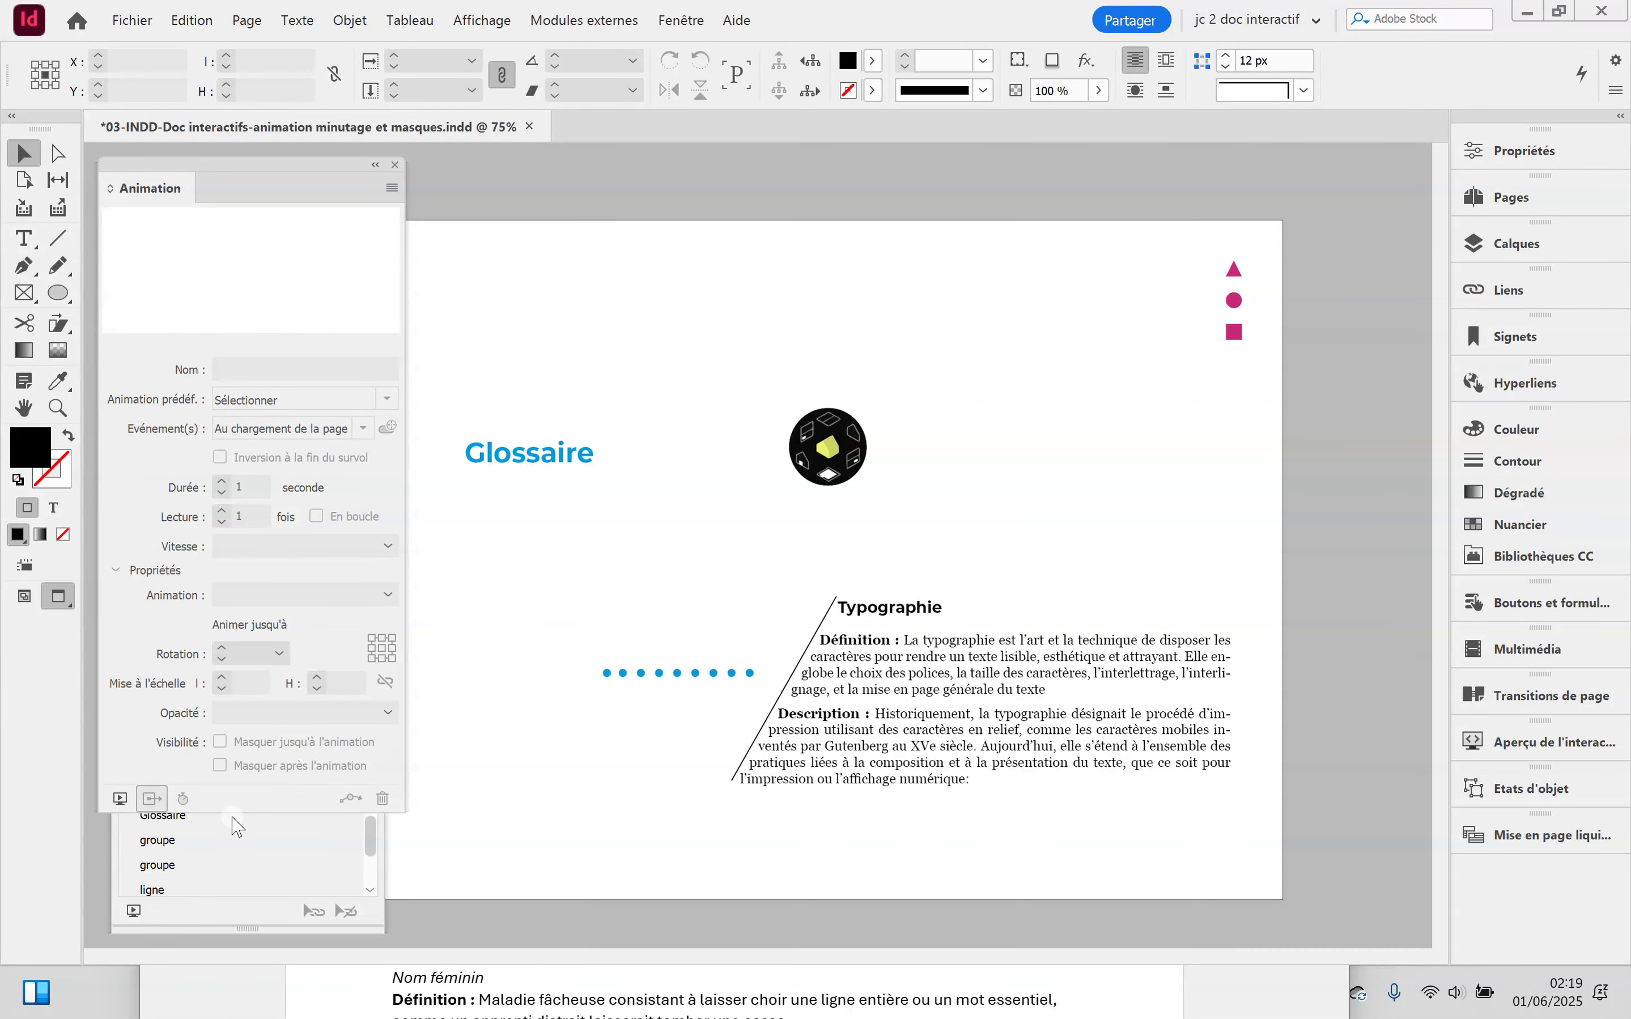
Move the Minutage panel clear of the Animation panel and enlarge it to show every animated item
click(228, 865)
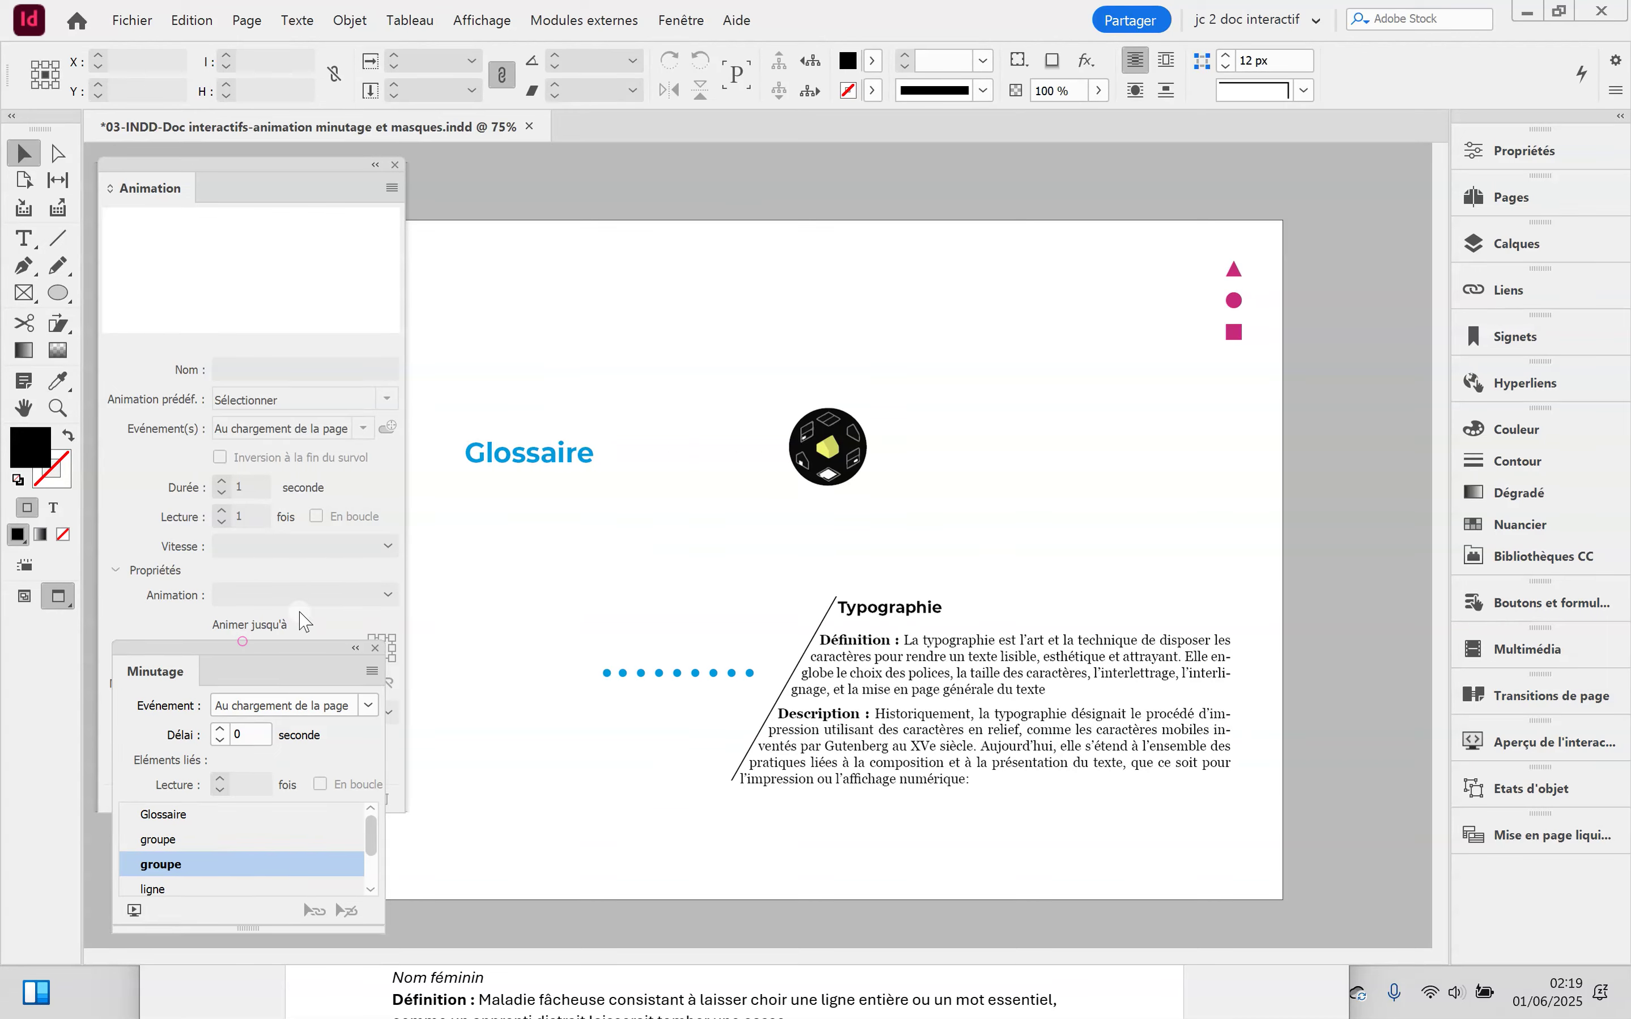
drag(236, 657, 692, 238)
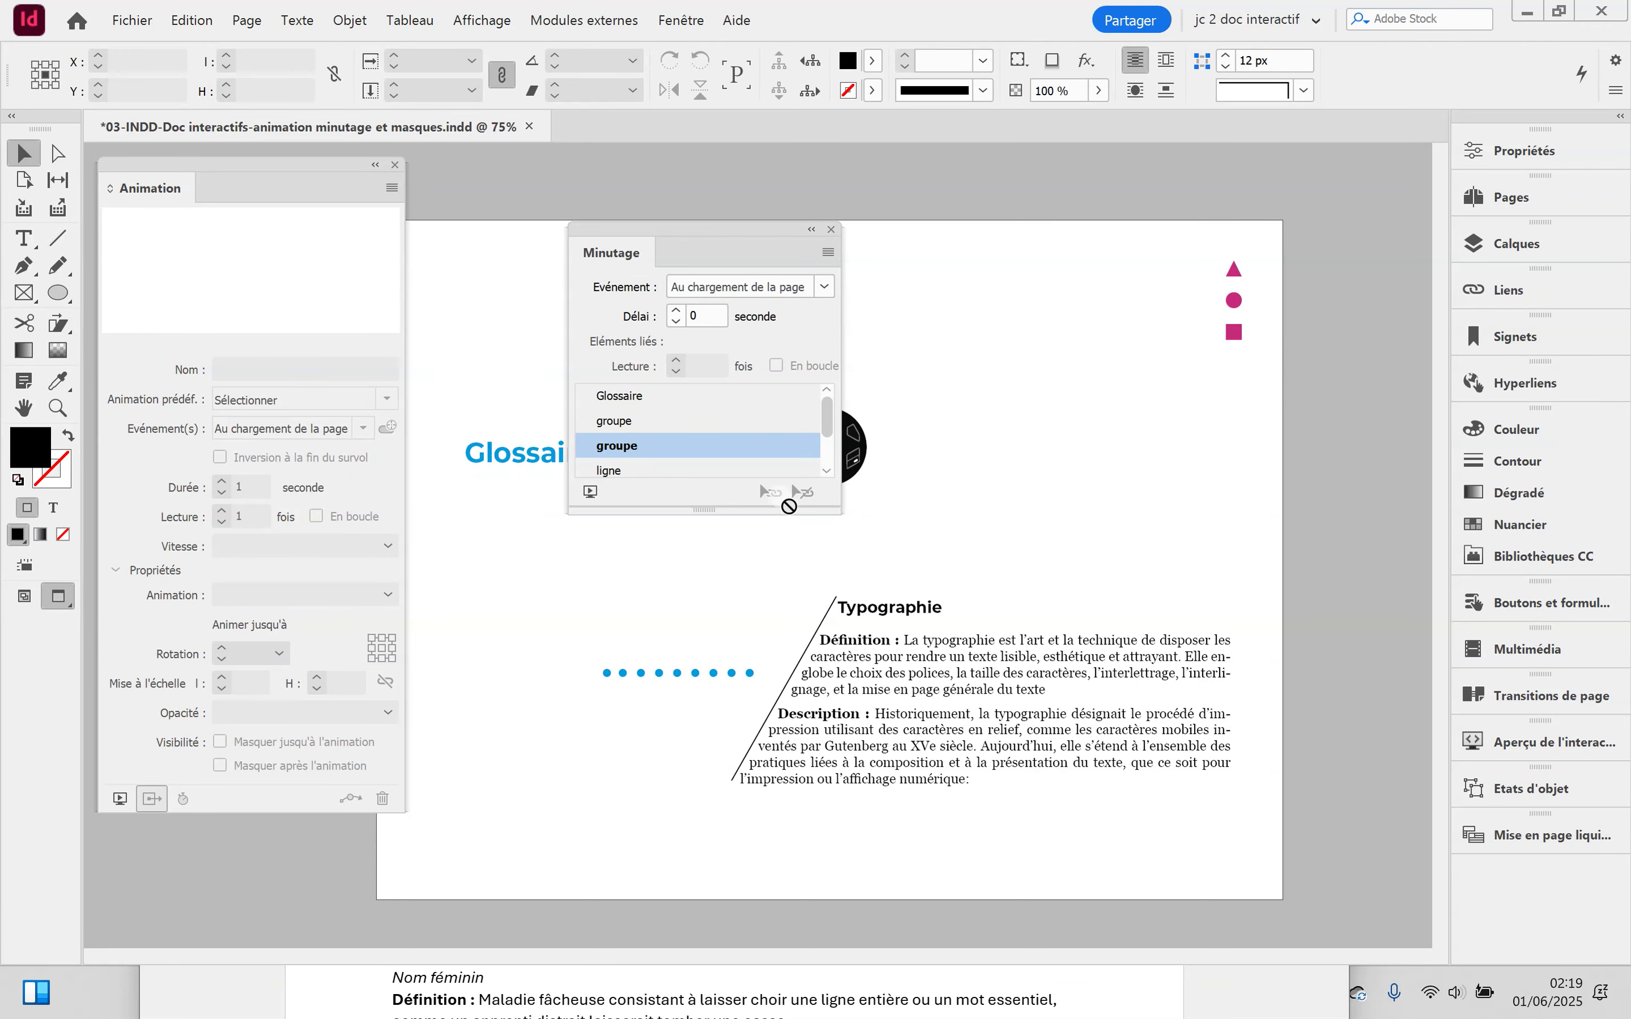
drag(704, 510, 704, 627)
click(617, 562)
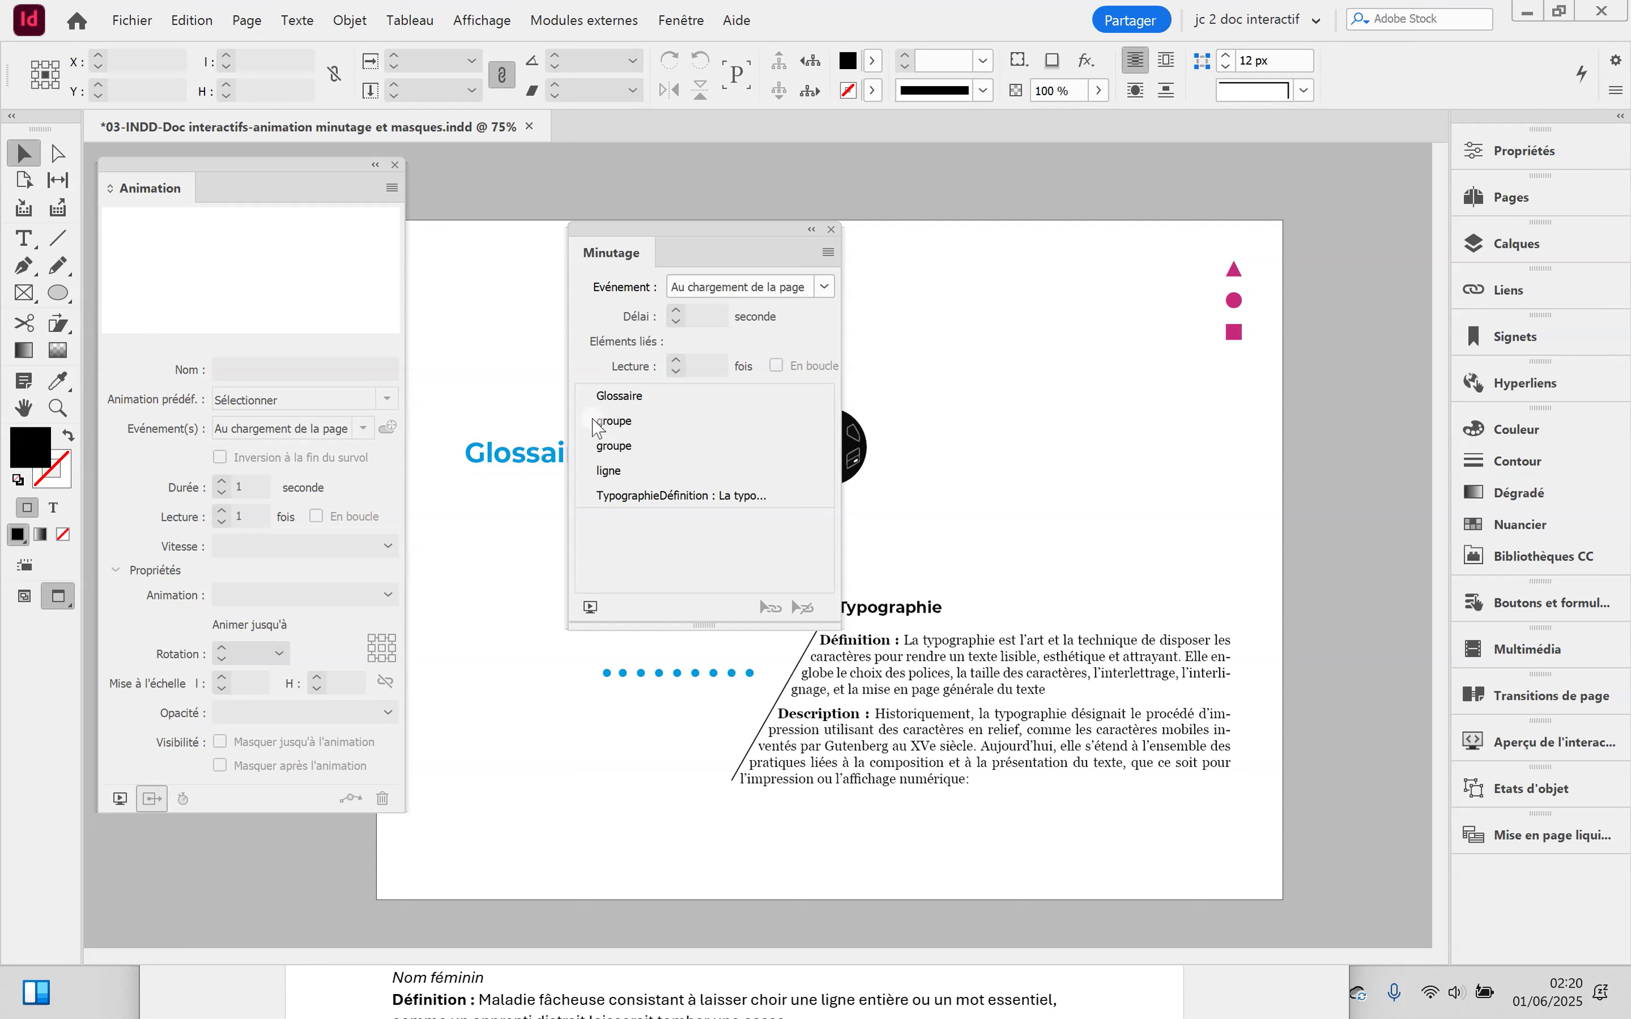
click(623, 402)
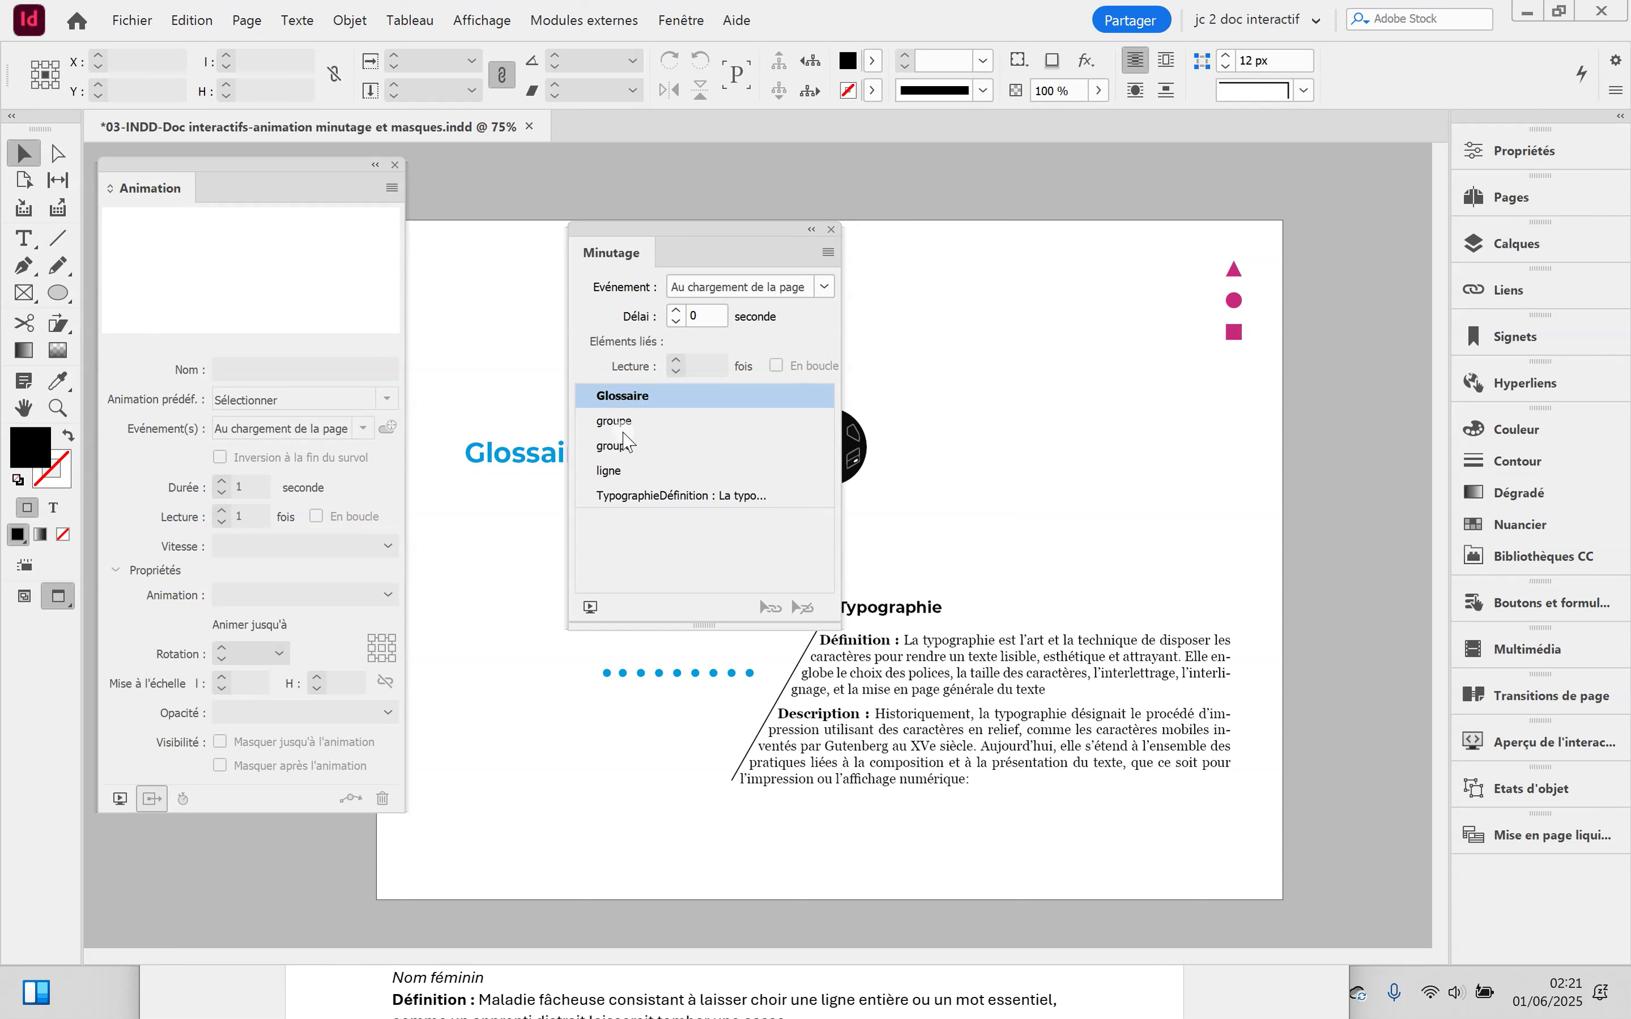
click(634, 560)
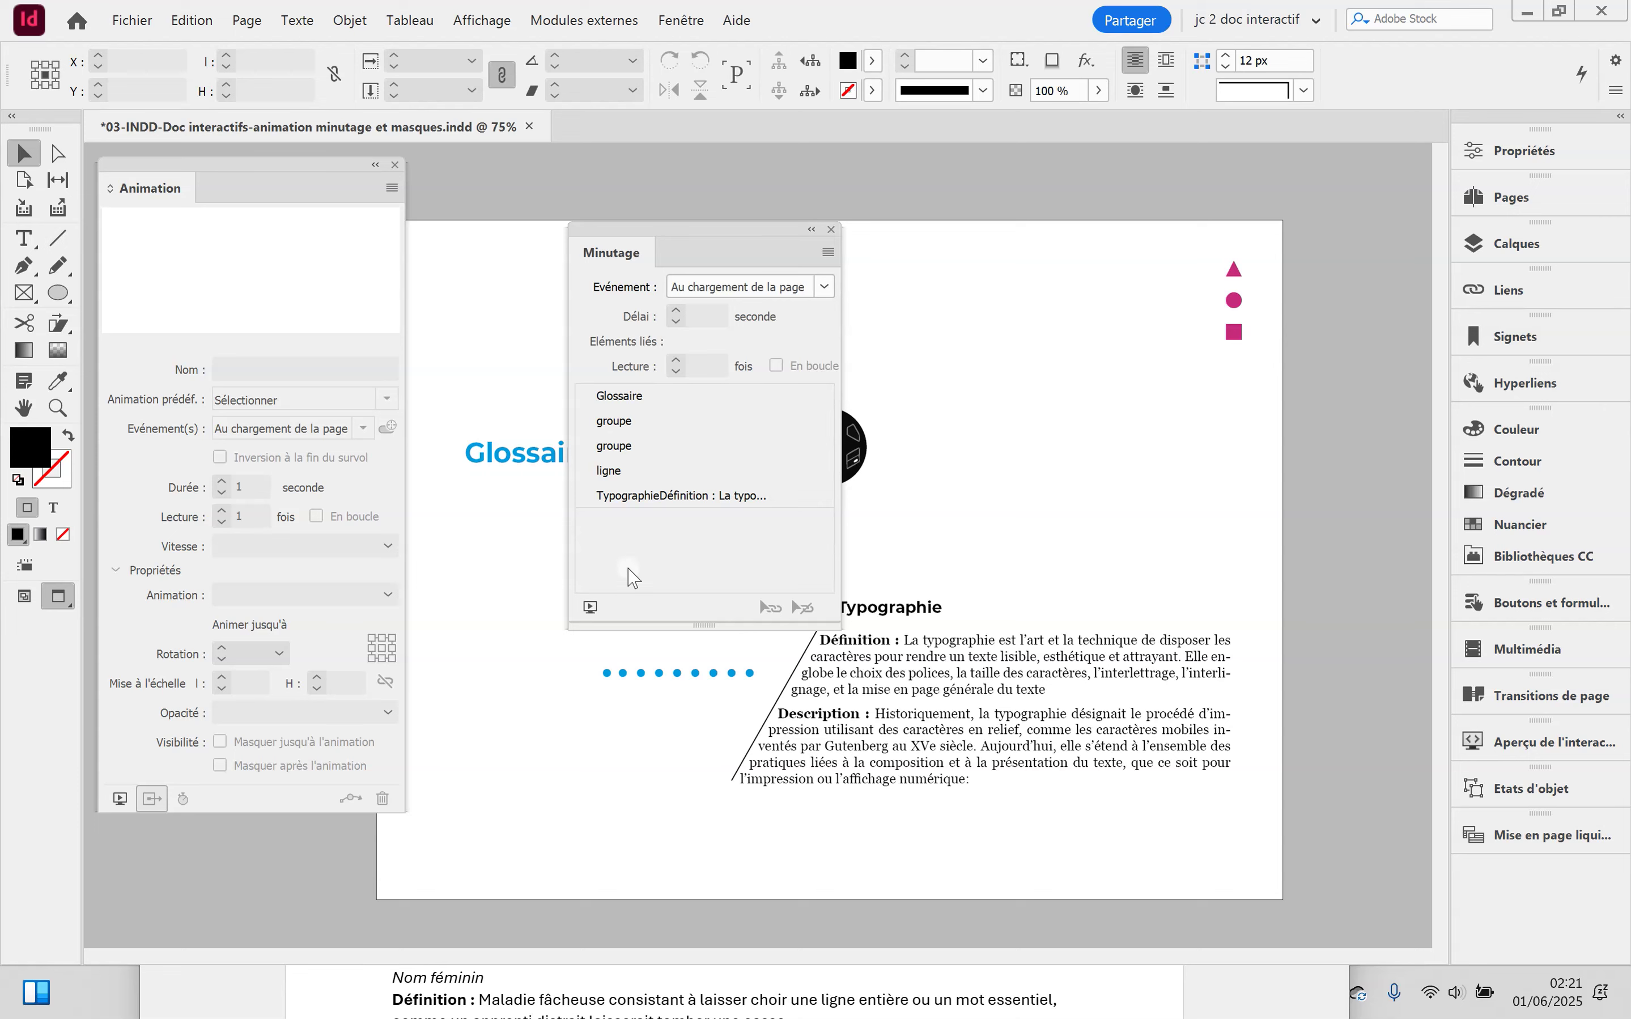
Float the Calques panel beside the page and rename the group of magenta shapes Navig 1
click(1520, 244)
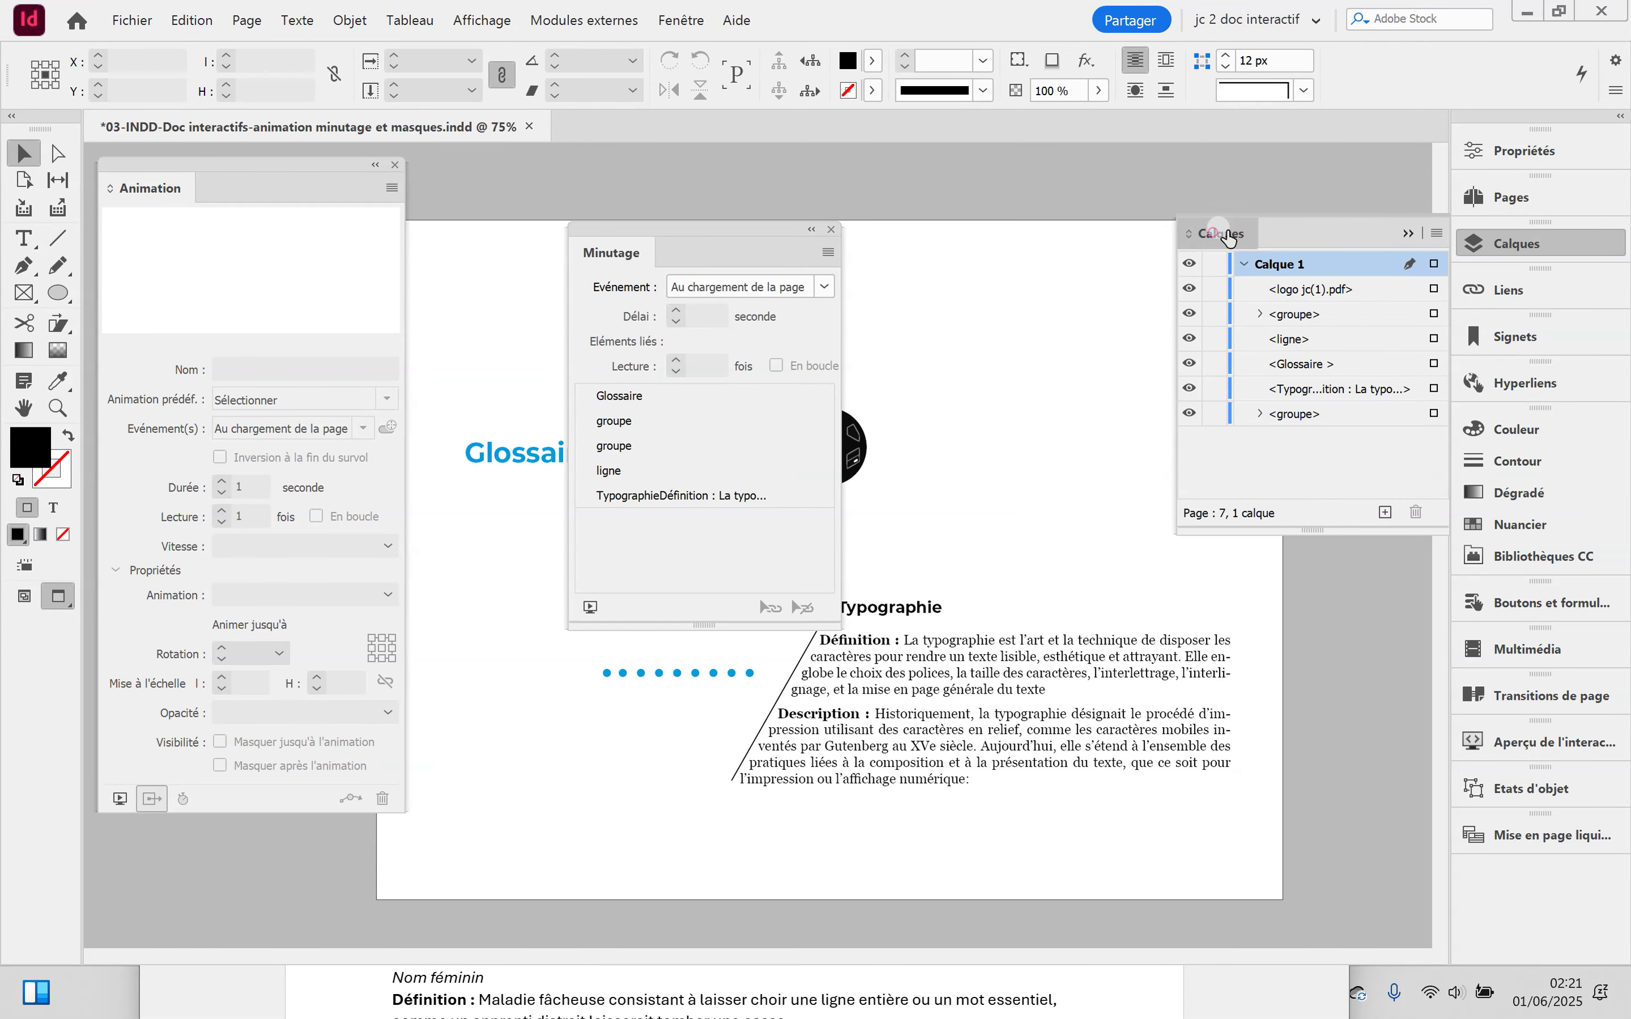
drag(1217, 235, 1317, 250)
click(1234, 311)
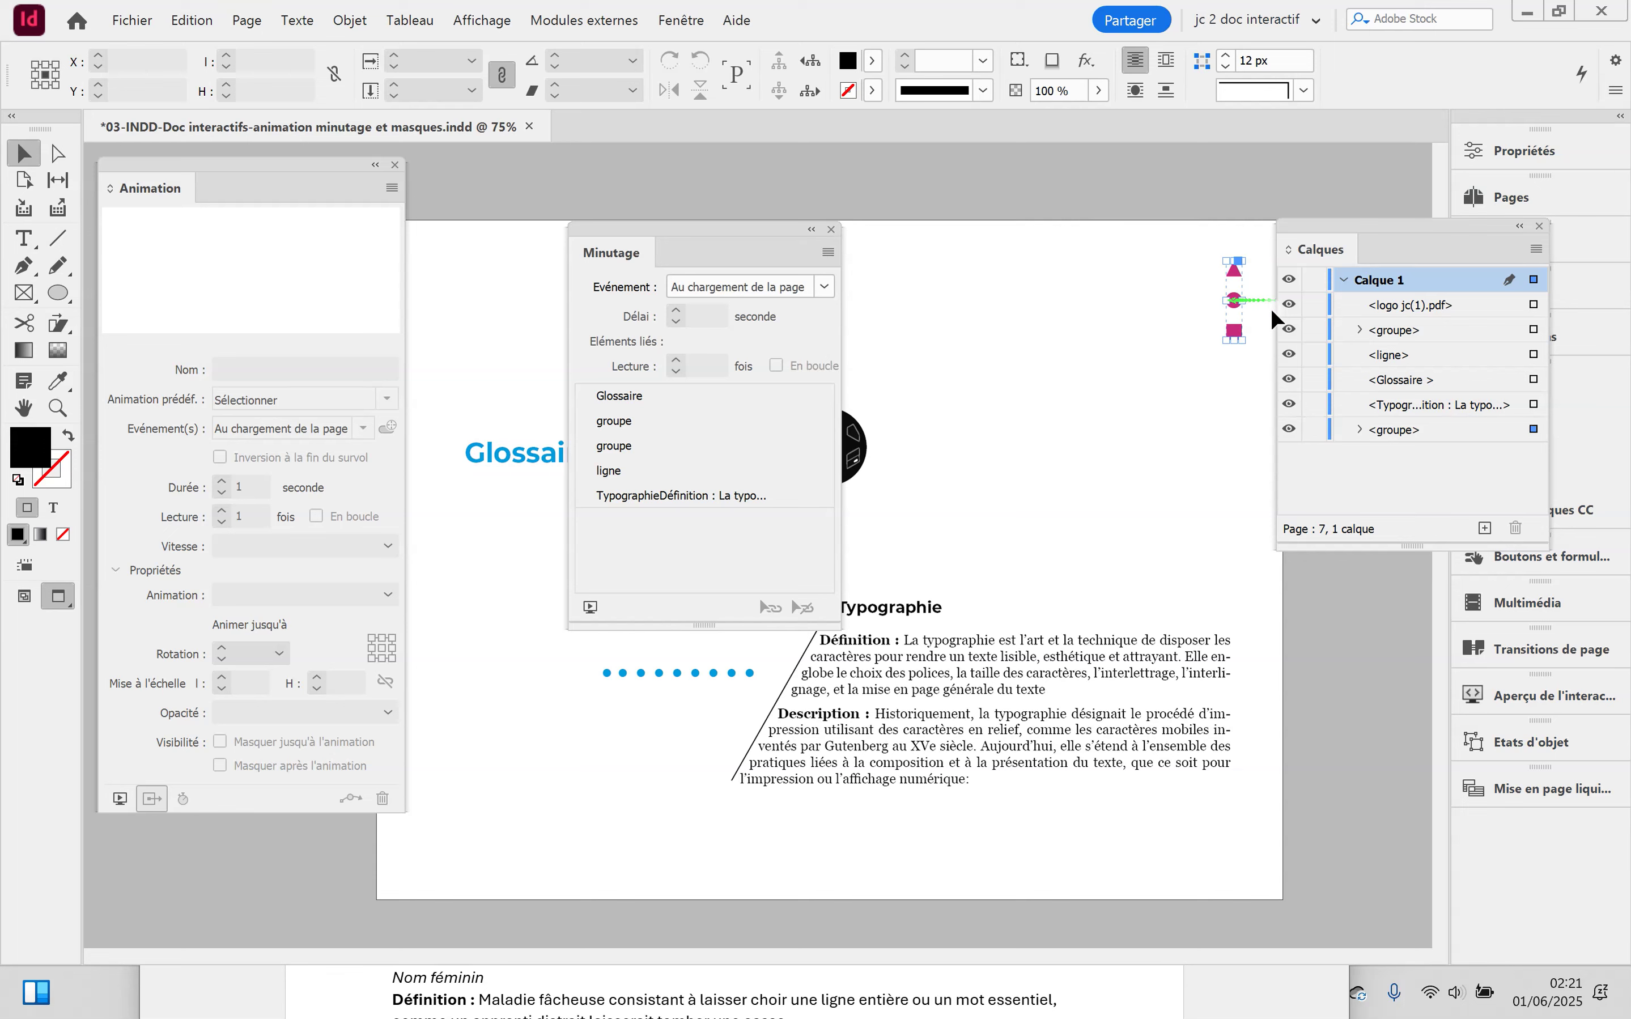
click(1410, 434)
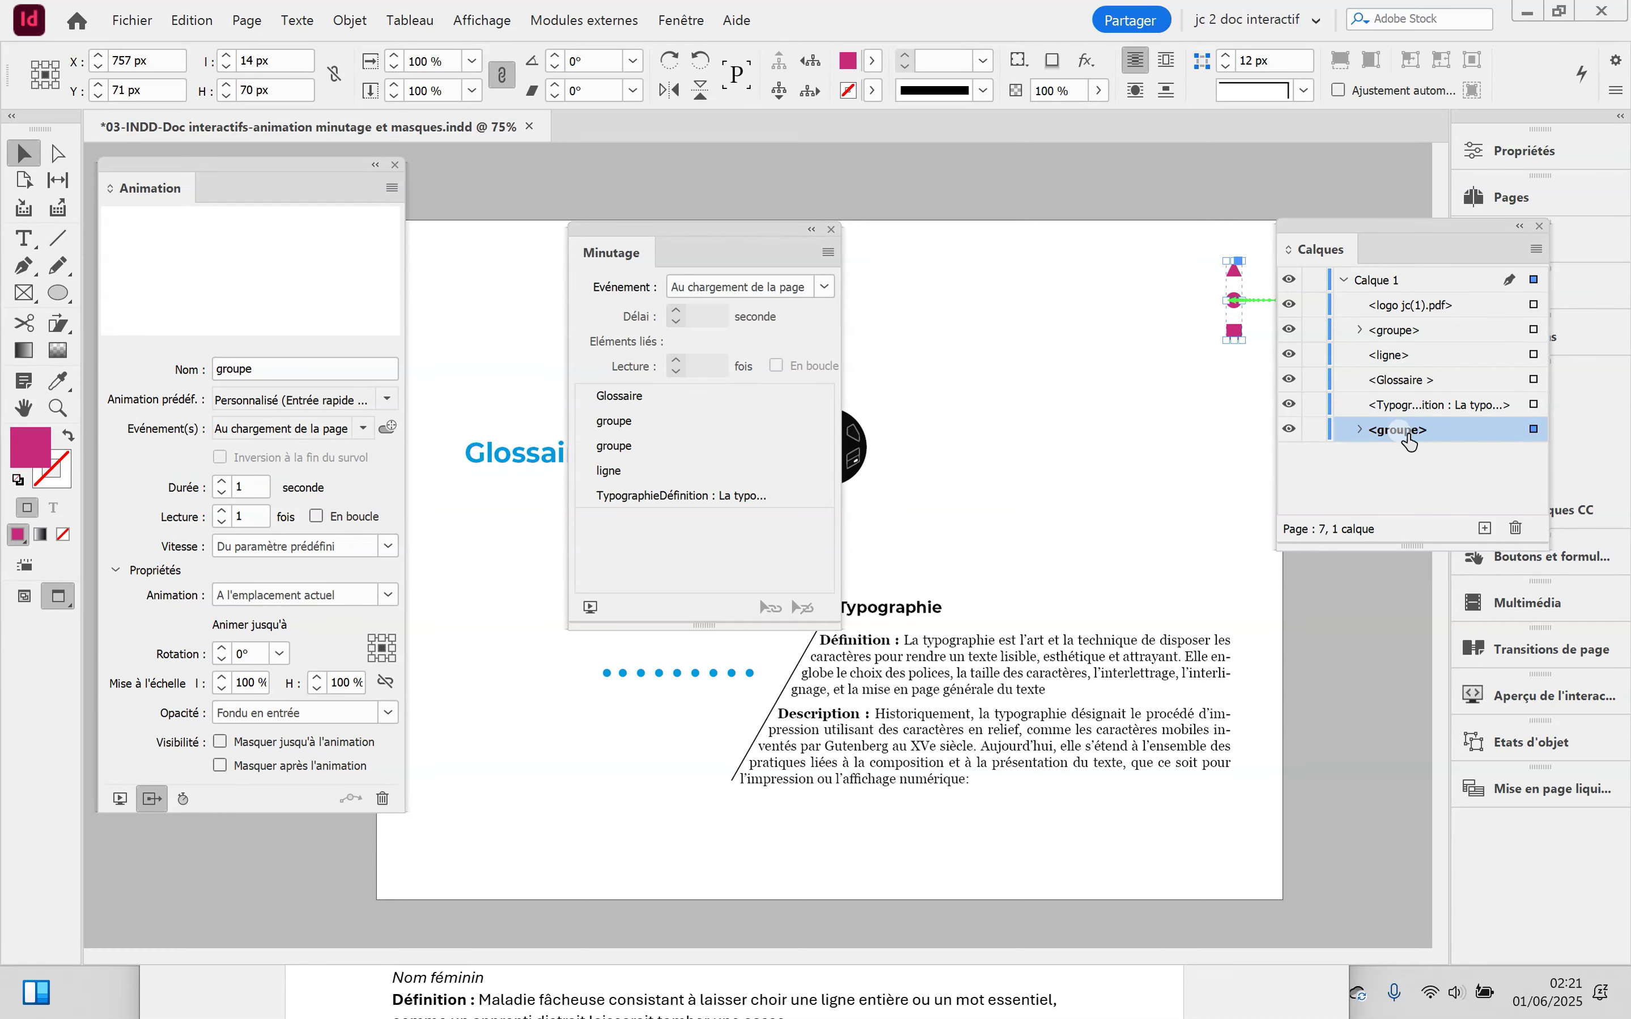
right_click(1408, 432)
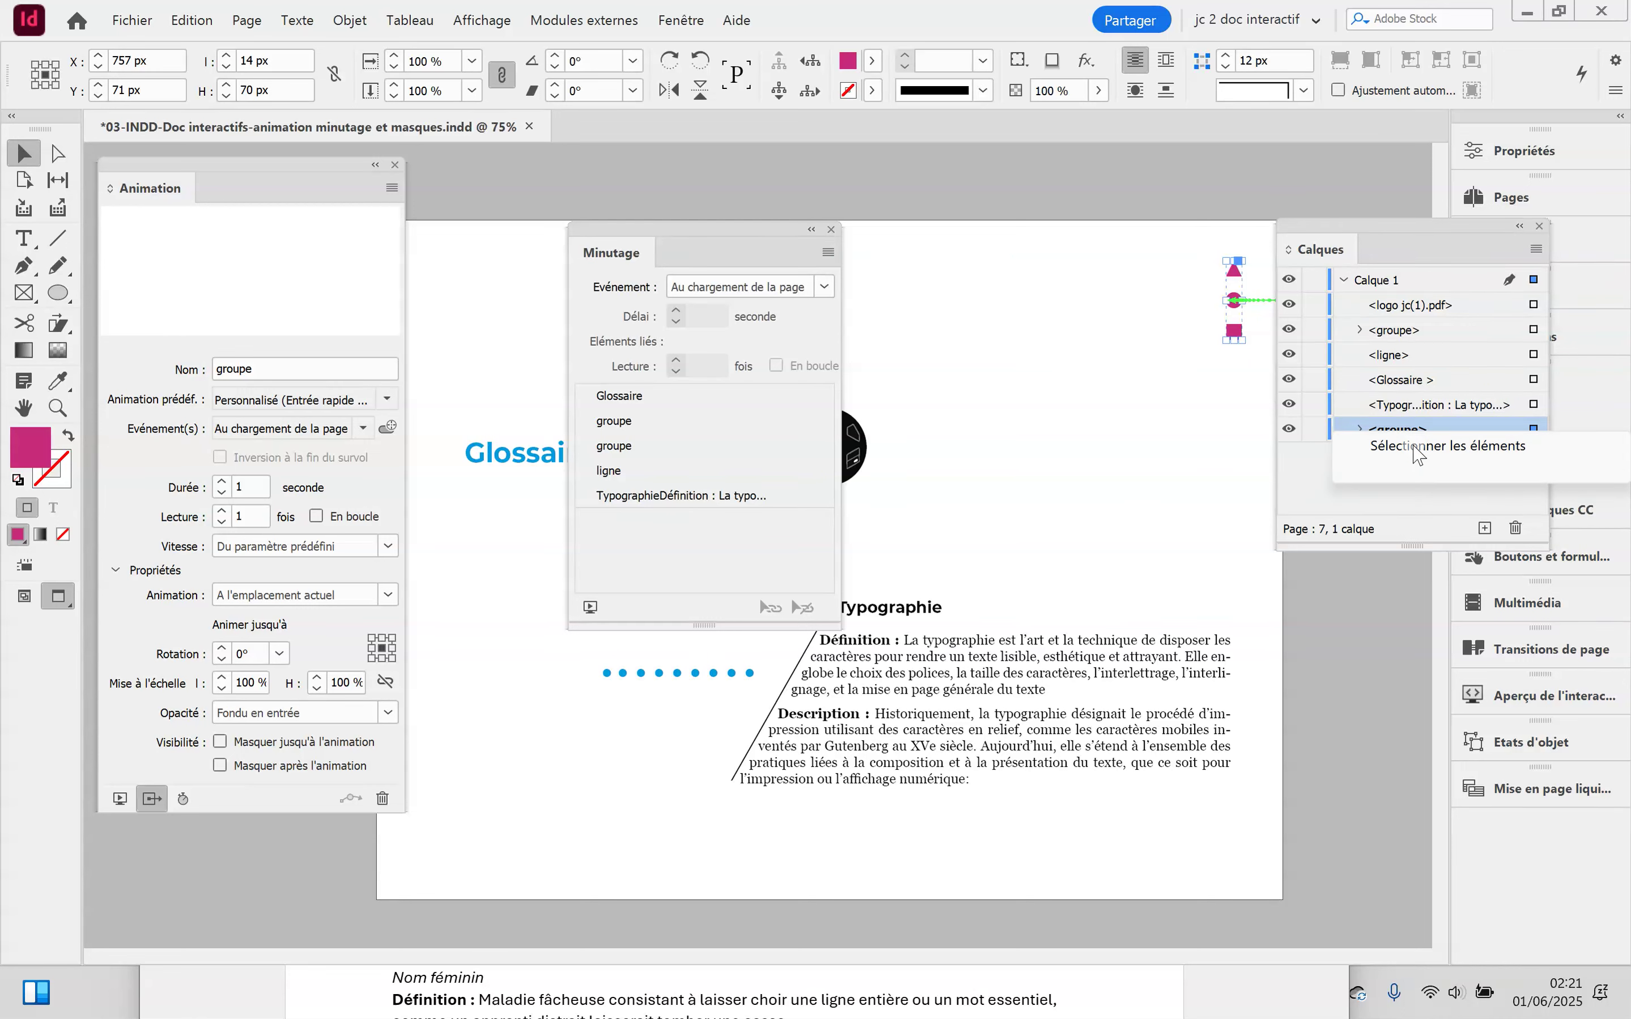
click(1442, 446)
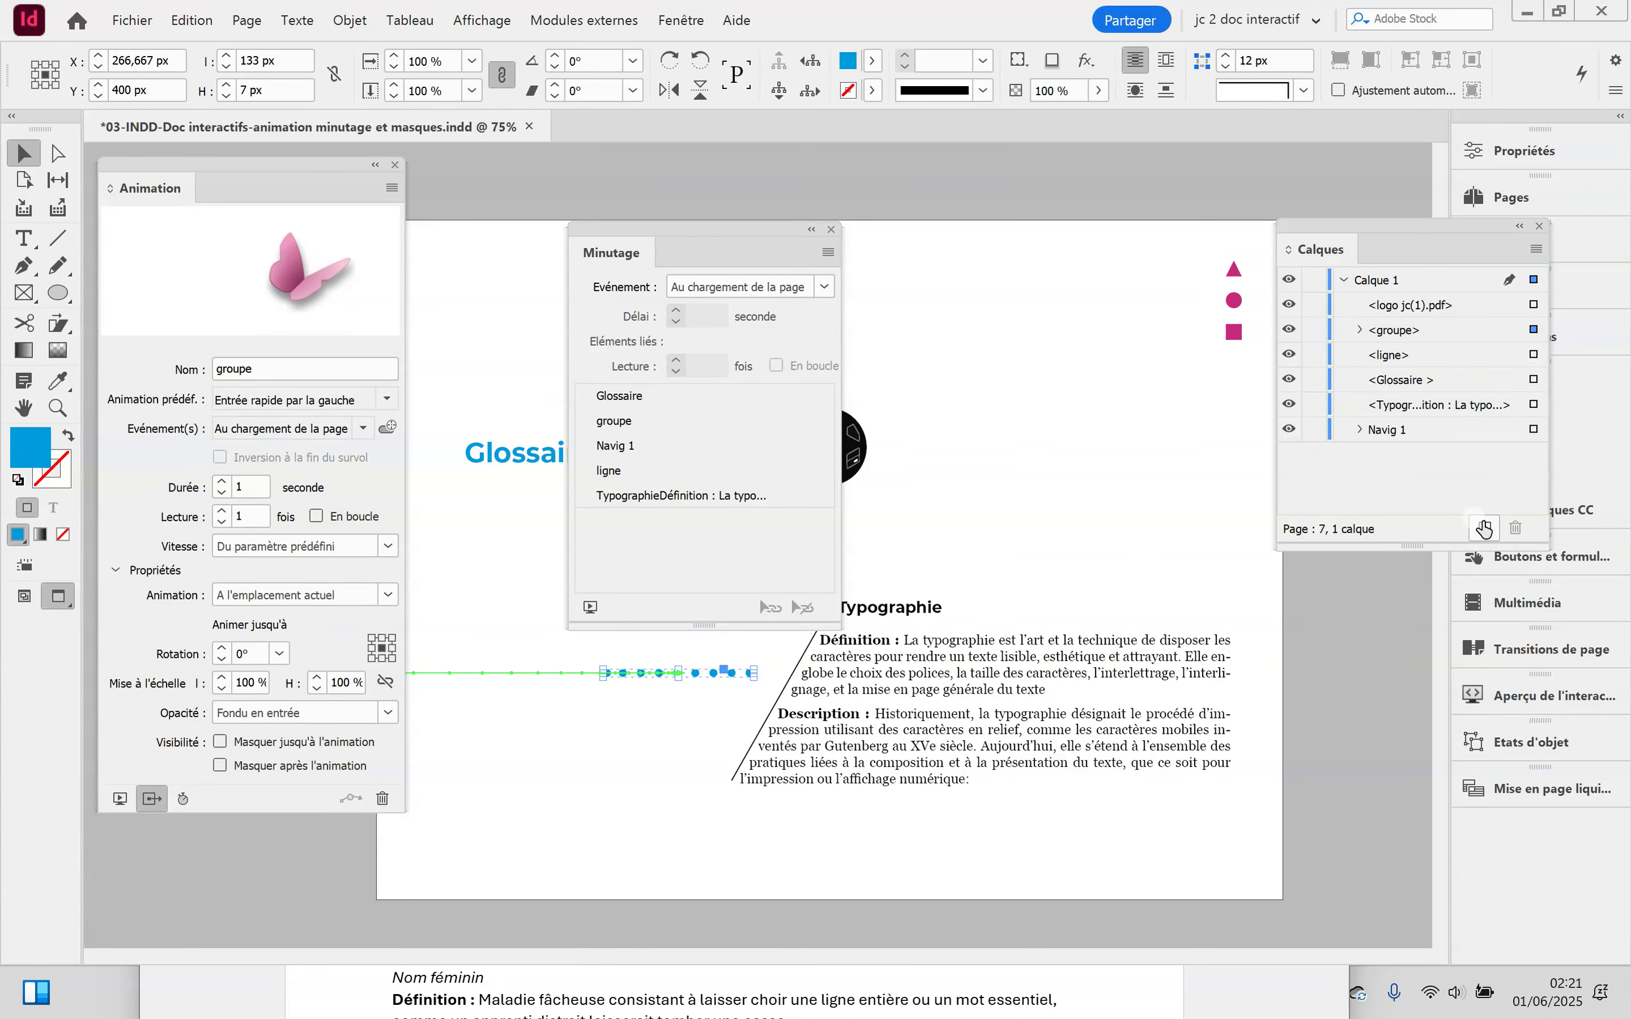
Rename the group of blue dots Navig 2
click(1399, 329)
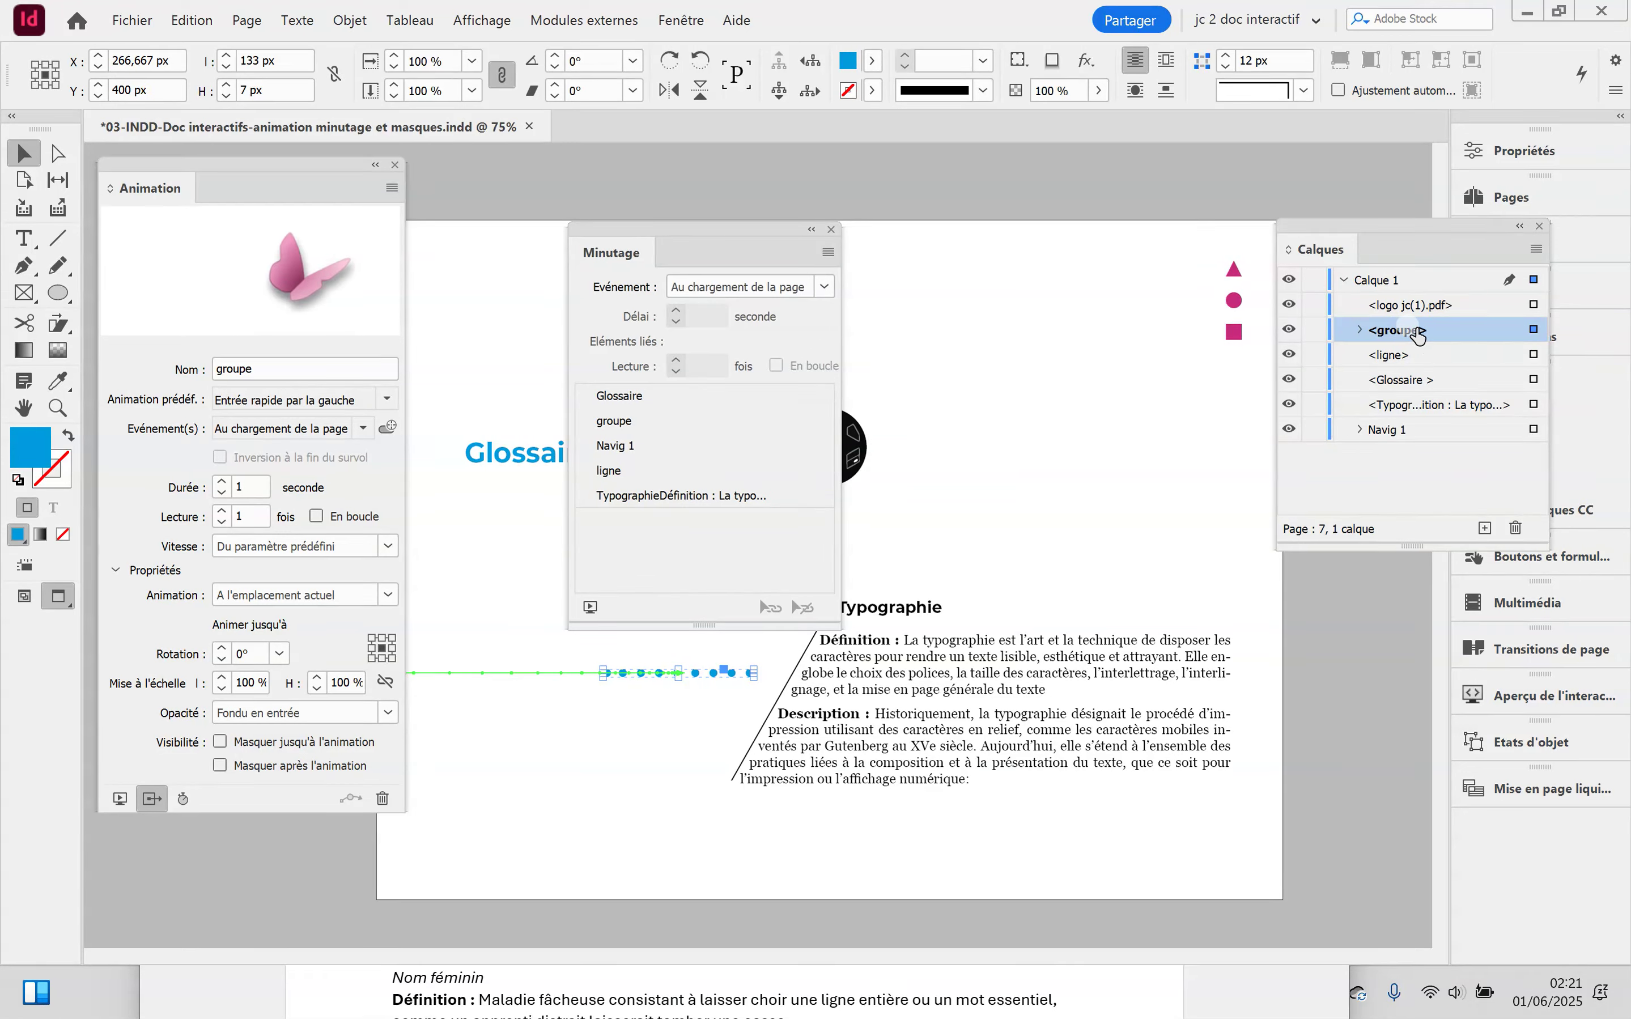
double_click(1416, 328)
text(Navig 2)
key(Return)
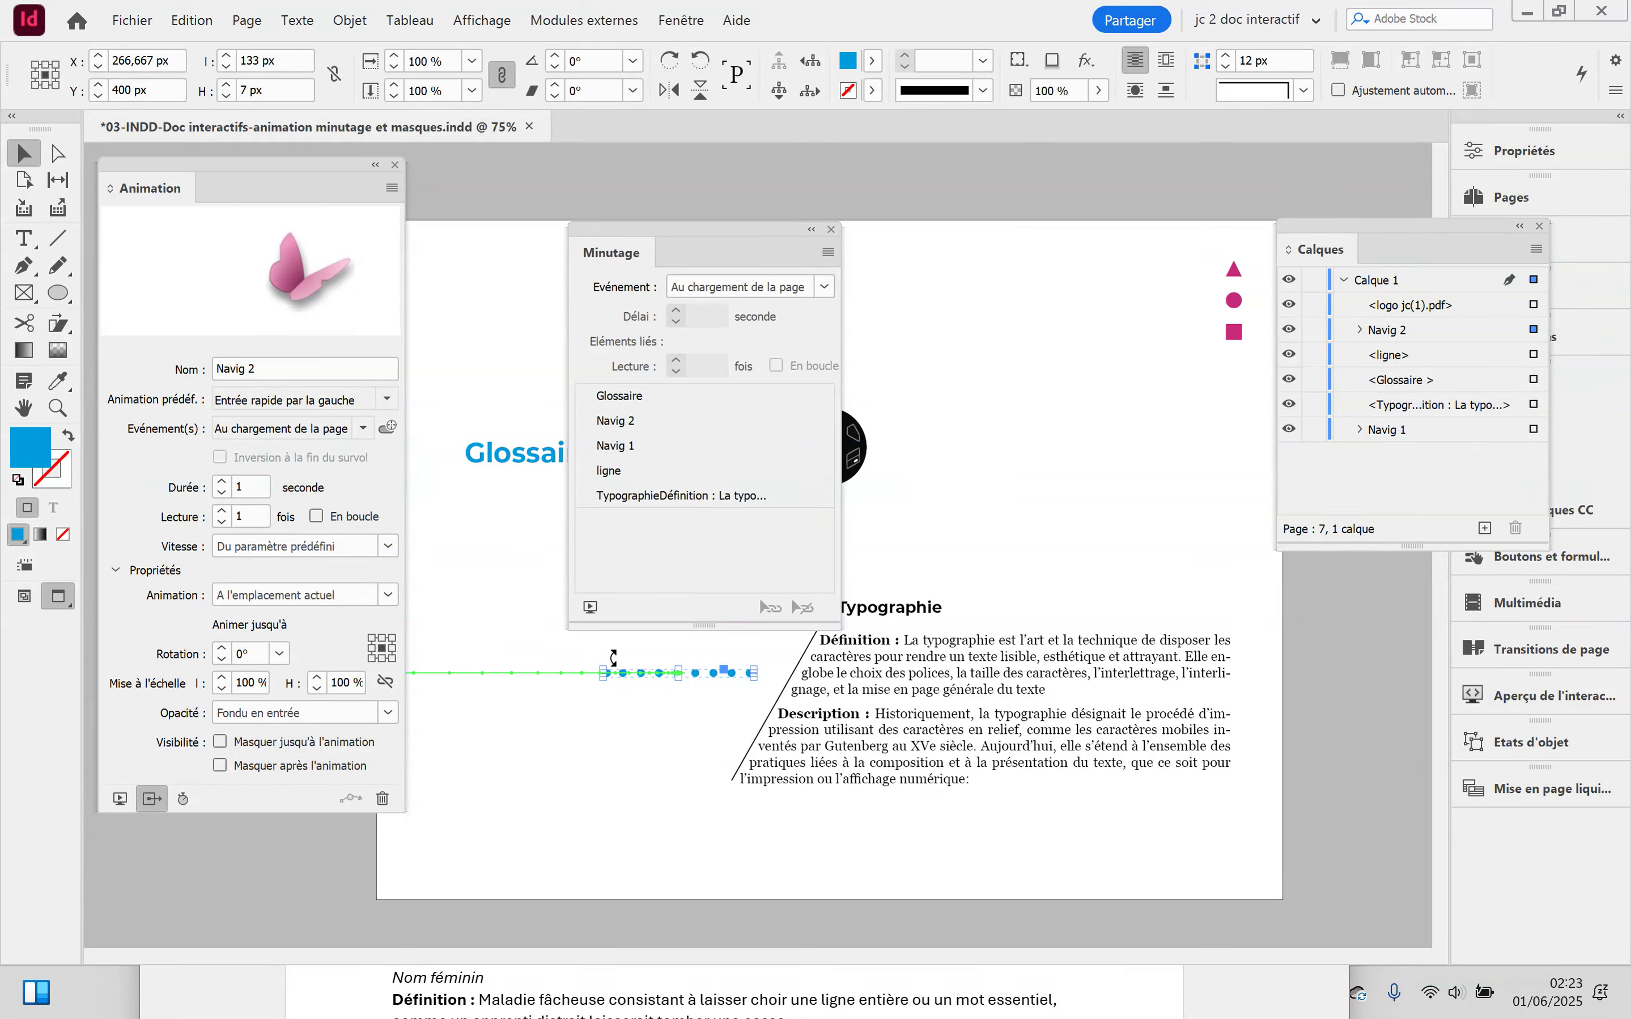
Place Navig 2 and Navig 1 ahead of Glossaire in the timing order and set the two groups to play together
click(615, 422)
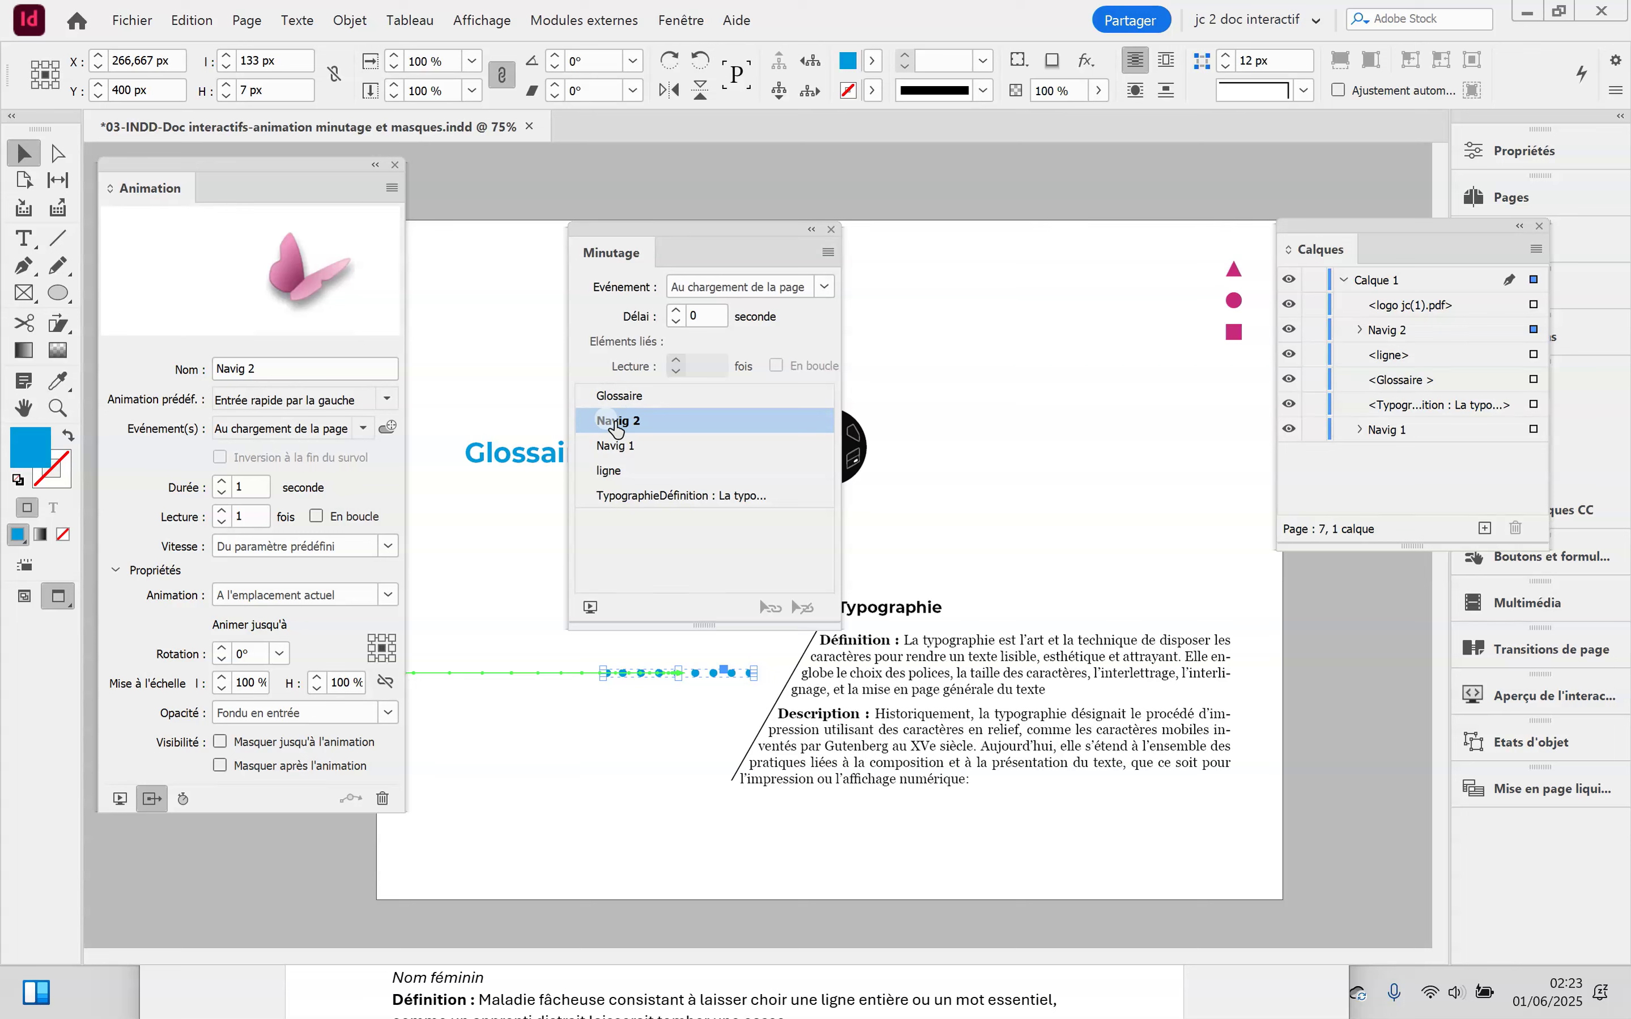
mouse_move(615, 421)
mouse_down()
mouse_move(618, 379)
mouse_move(620, 456)
mouse_up()
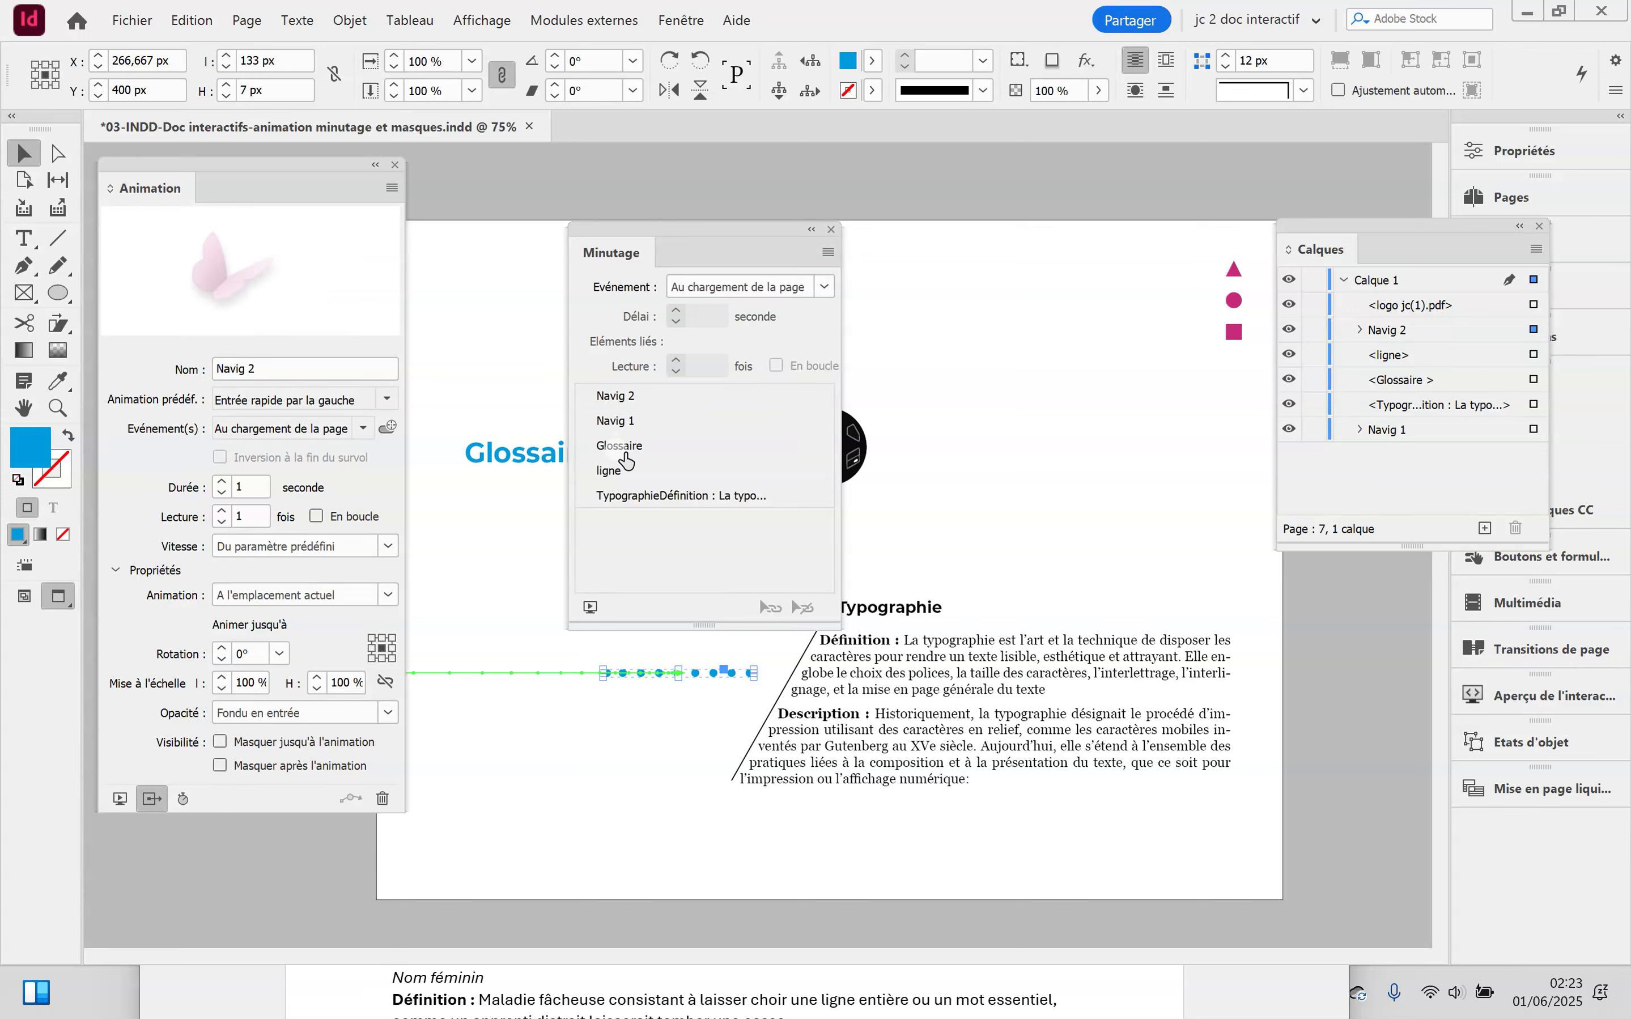
click(617, 397)
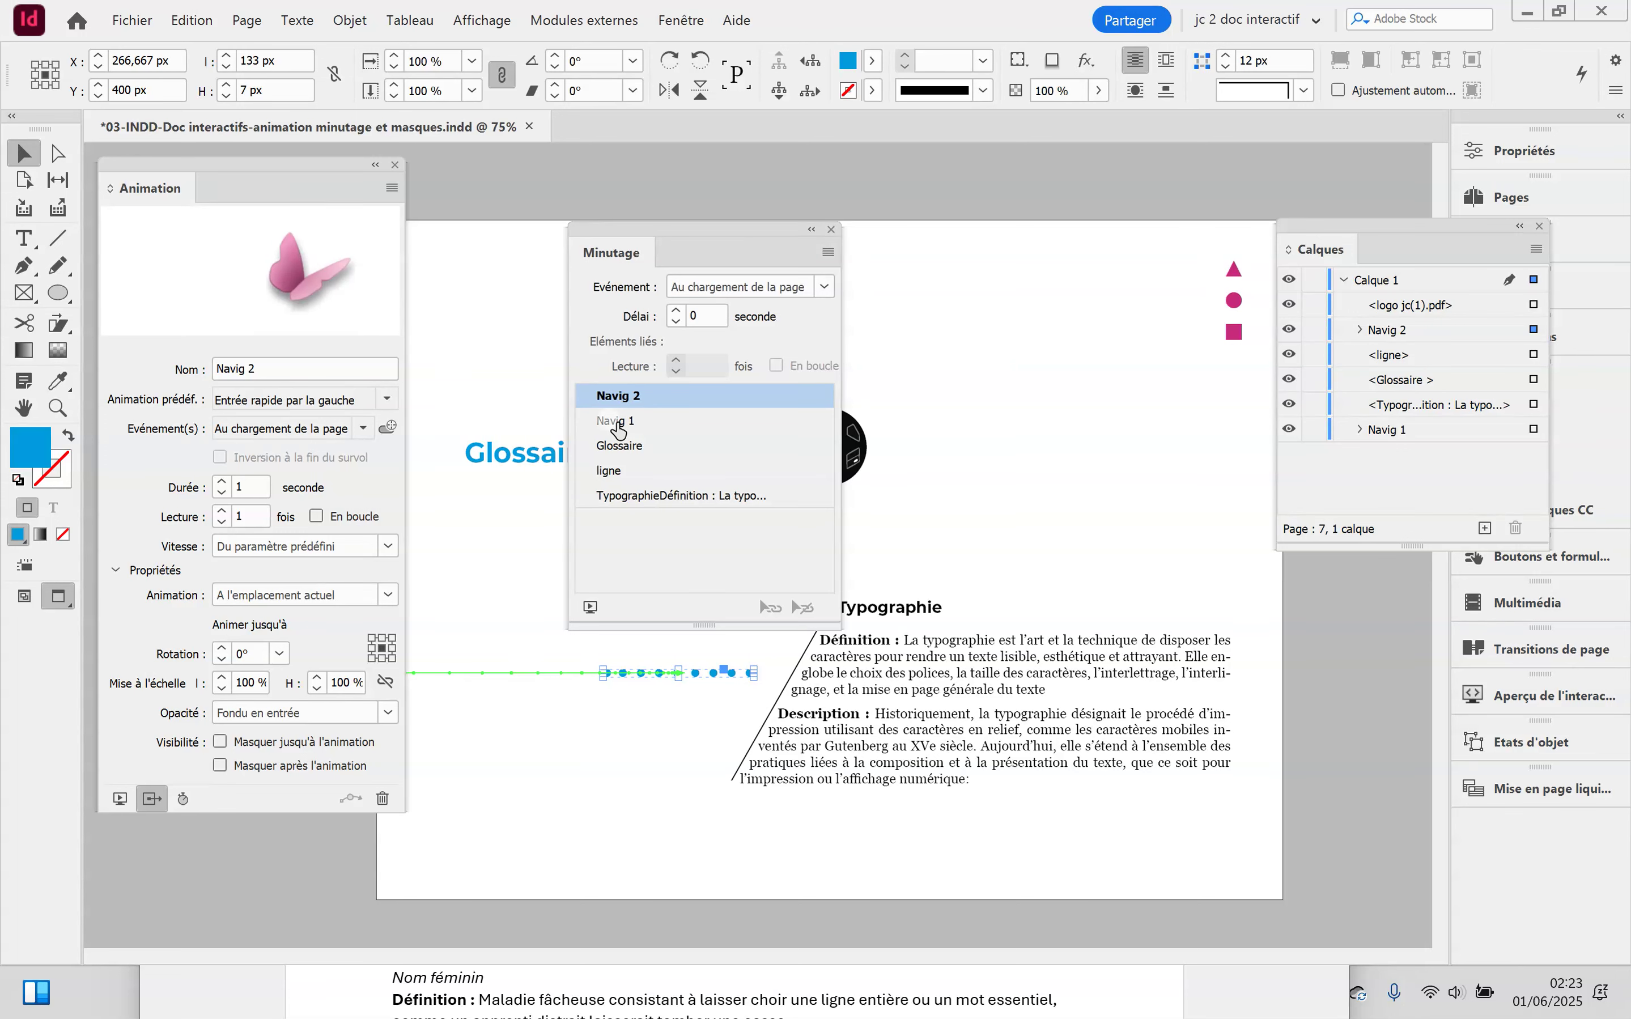
shift+click(619, 424)
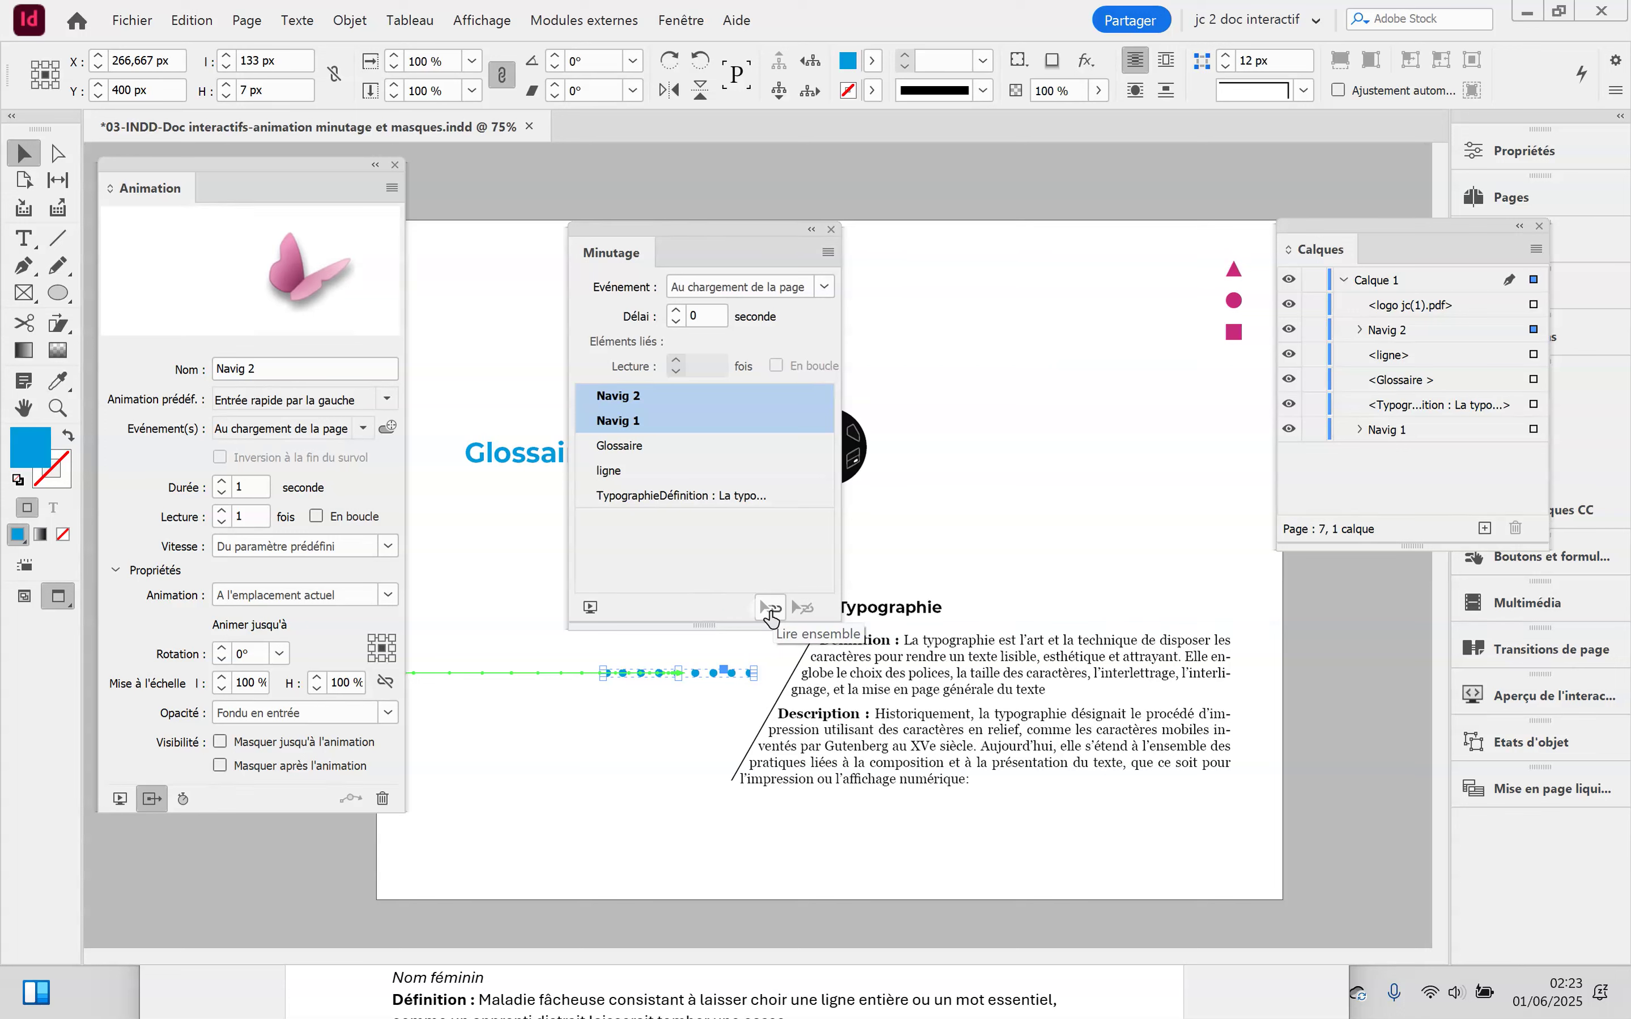
click(773, 609)
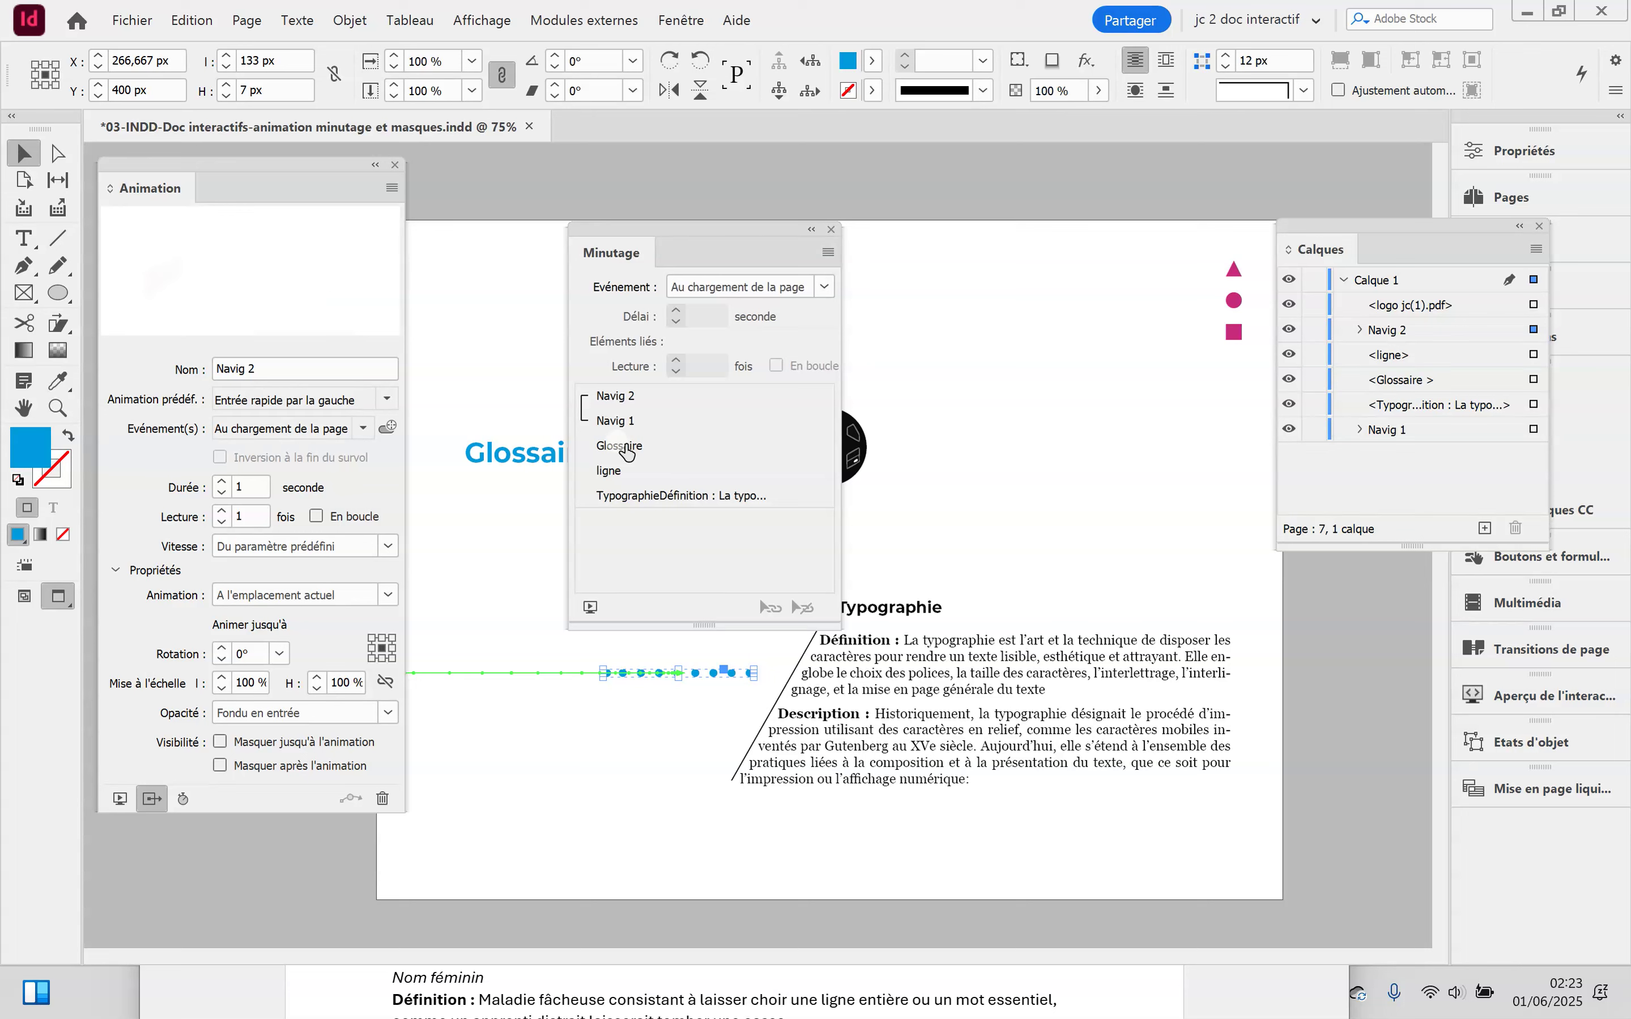
Set the ligne and Typographie text animations to play together
click(611, 471)
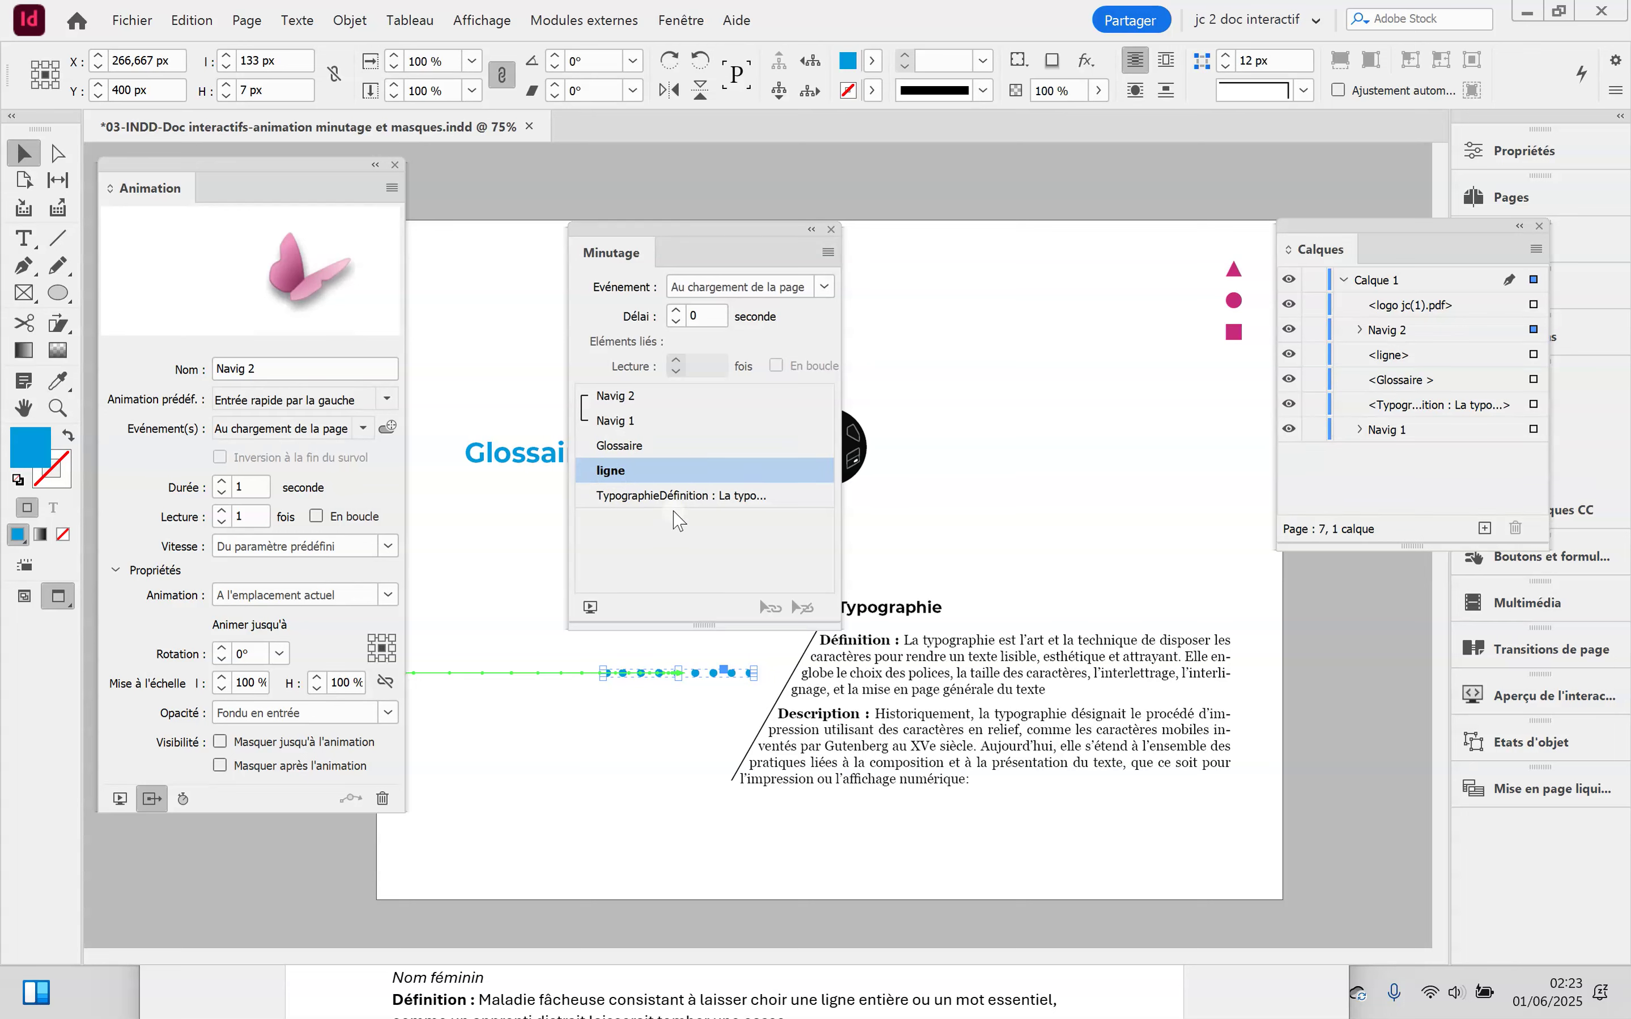
click(634, 499)
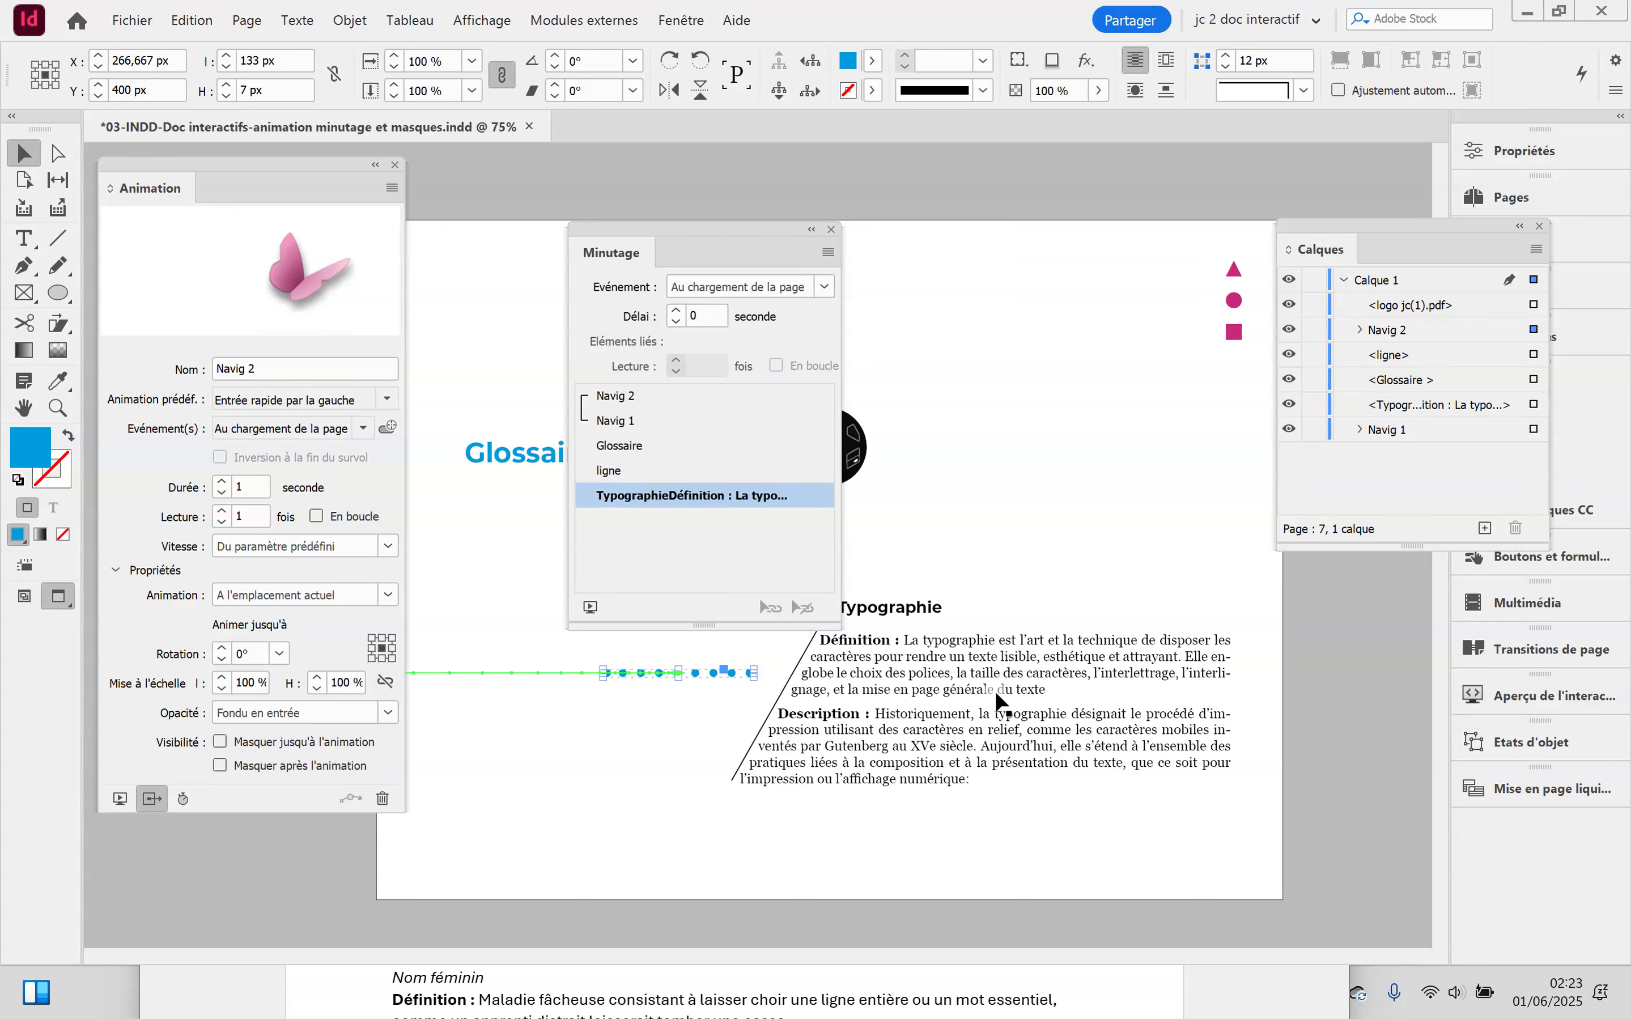
click(689, 554)
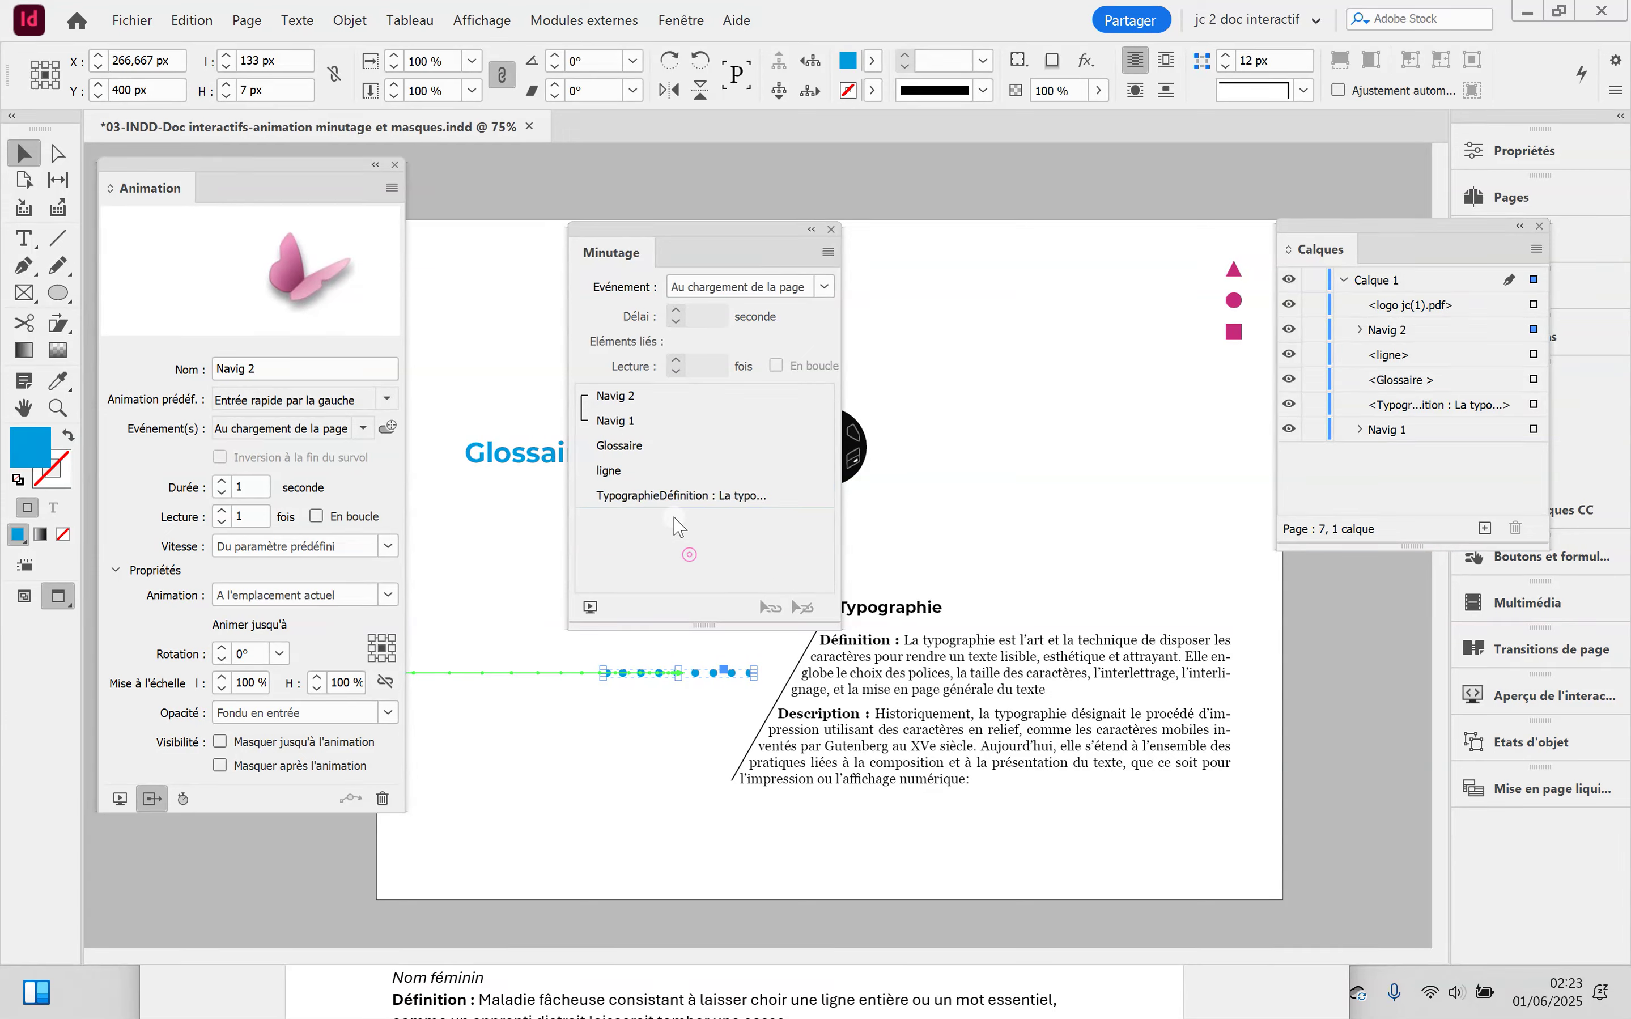
click(619, 471)
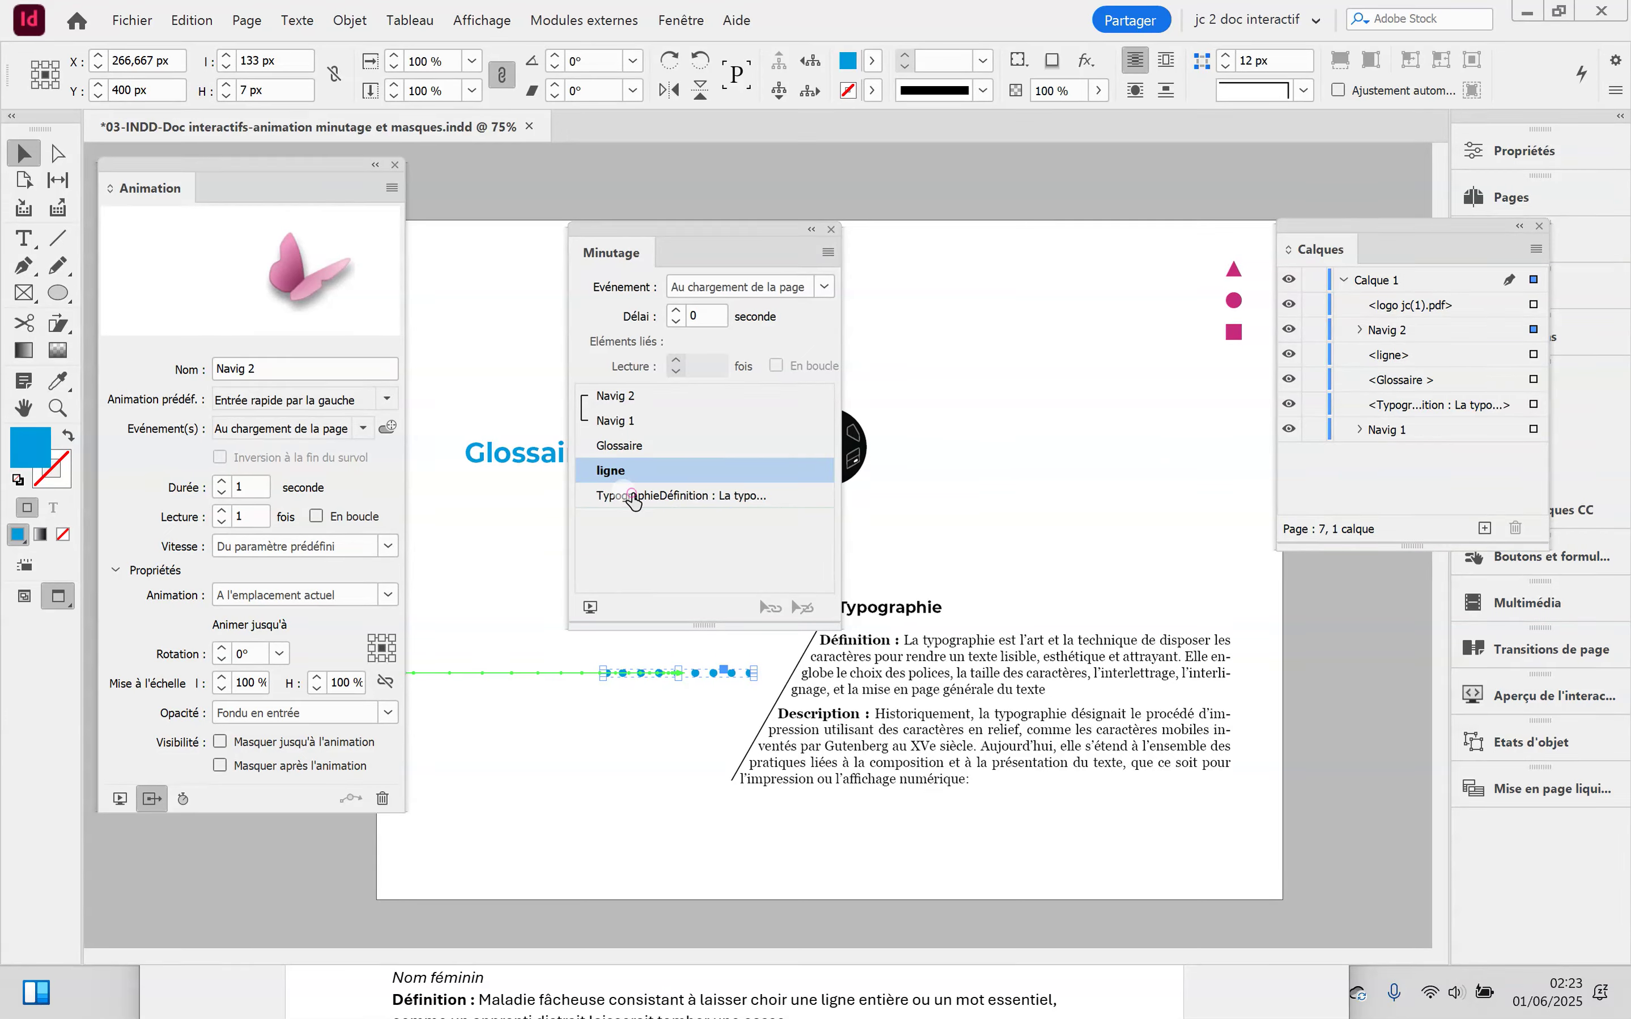
shift+click(634, 499)
click(772, 607)
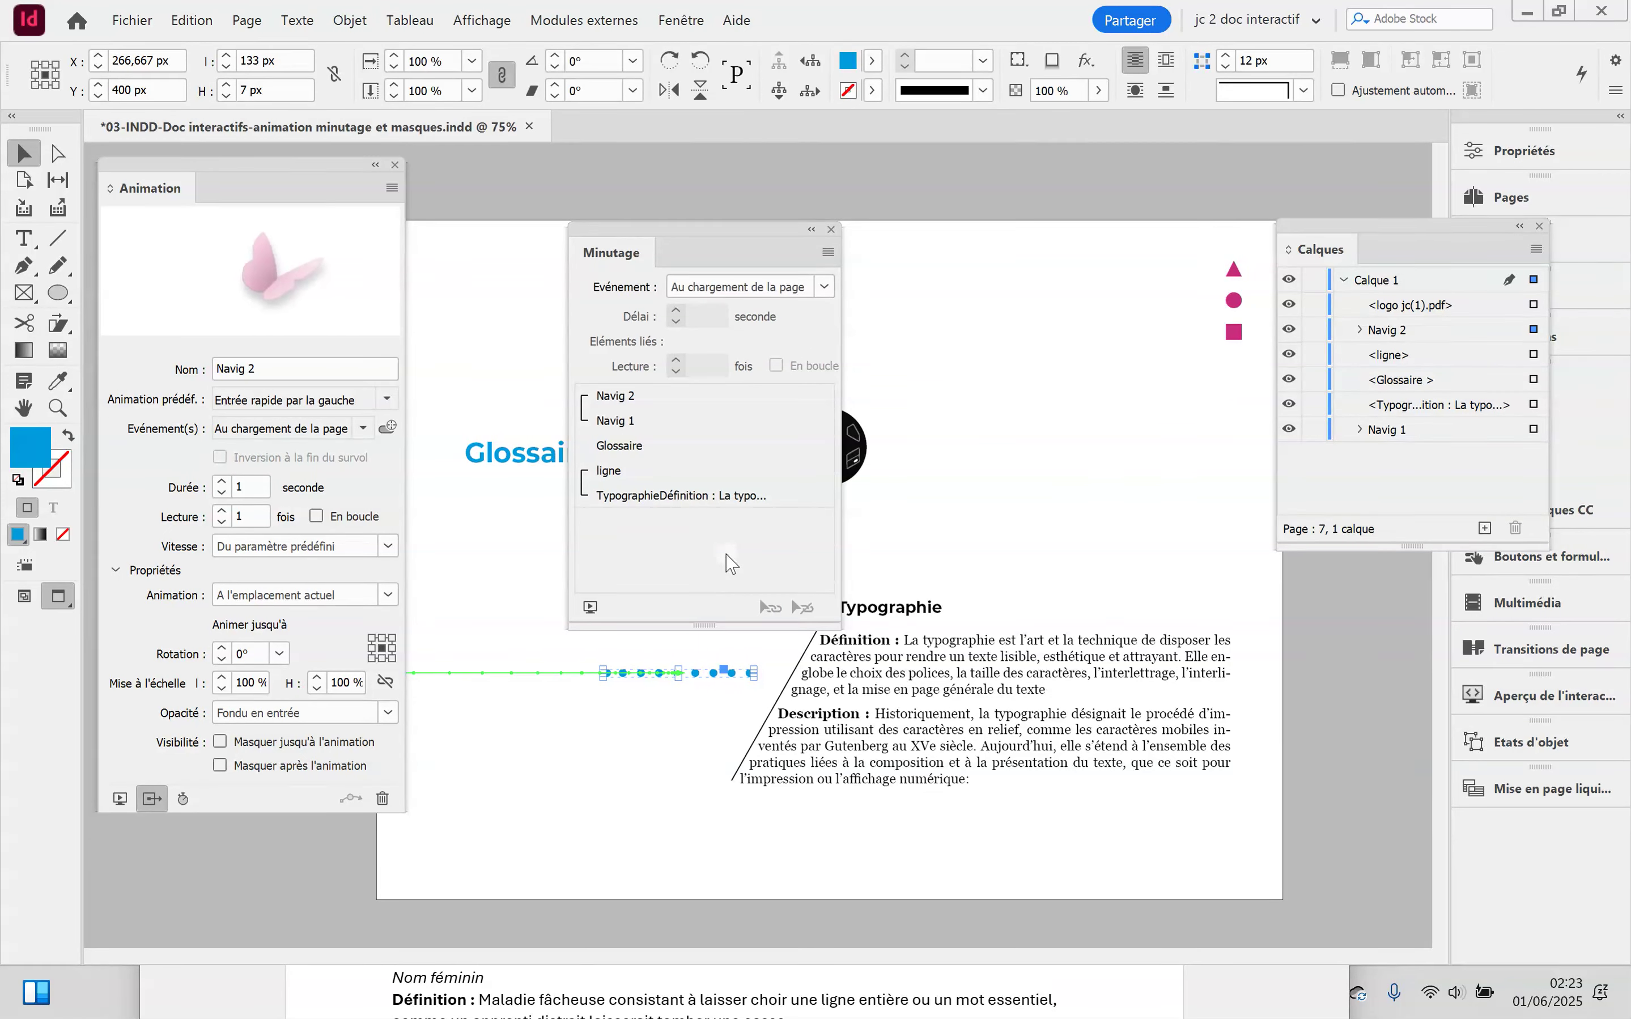
Preview the page's animation sequence with the linked timing
click(590, 606)
click(314, 851)
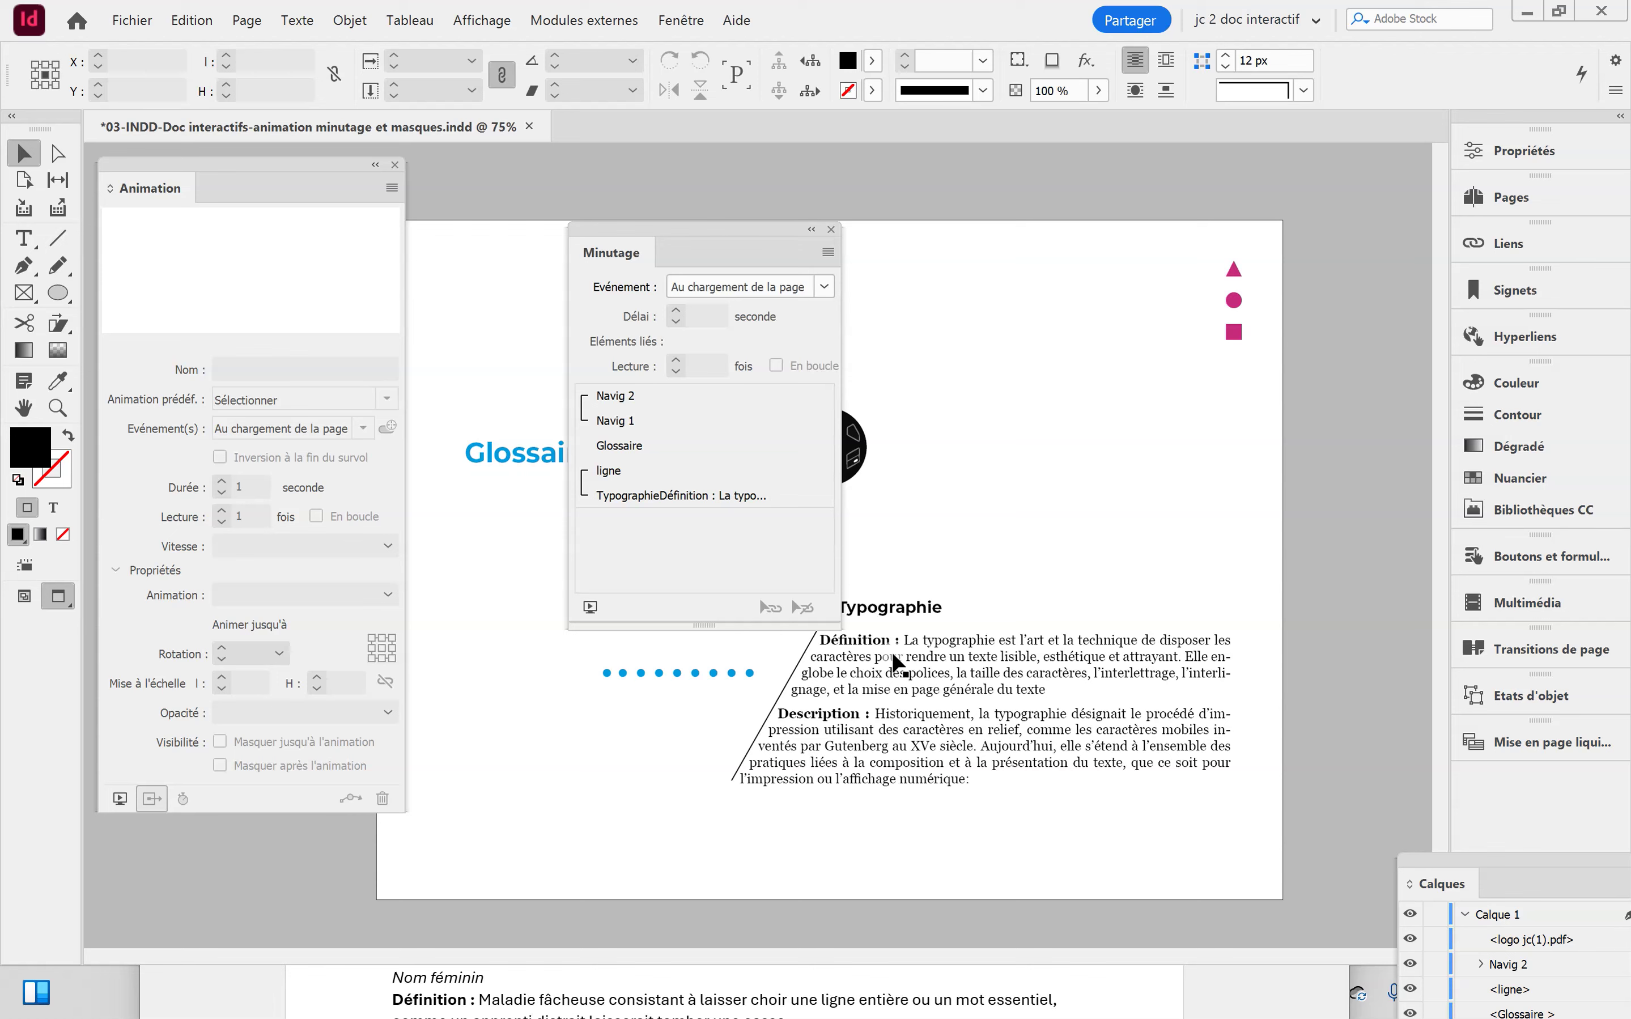
Apply the Entrée rapide par la gauche animation preset to the Typographie text frame
click(894, 654)
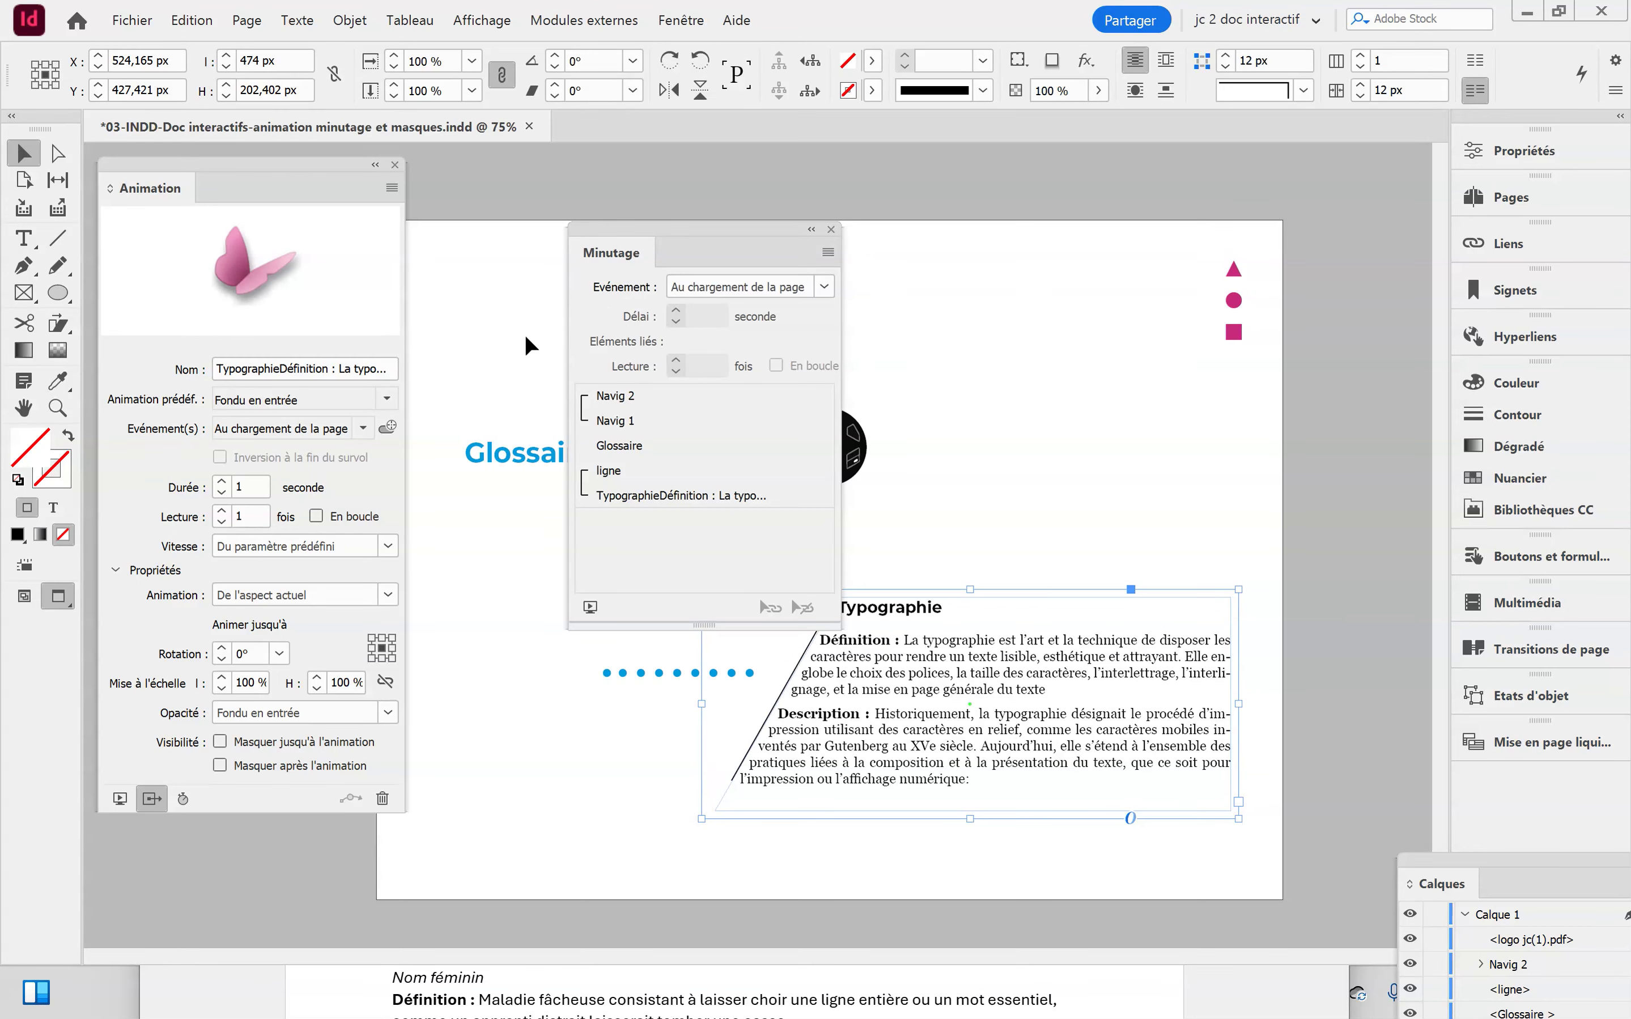
click(385, 401)
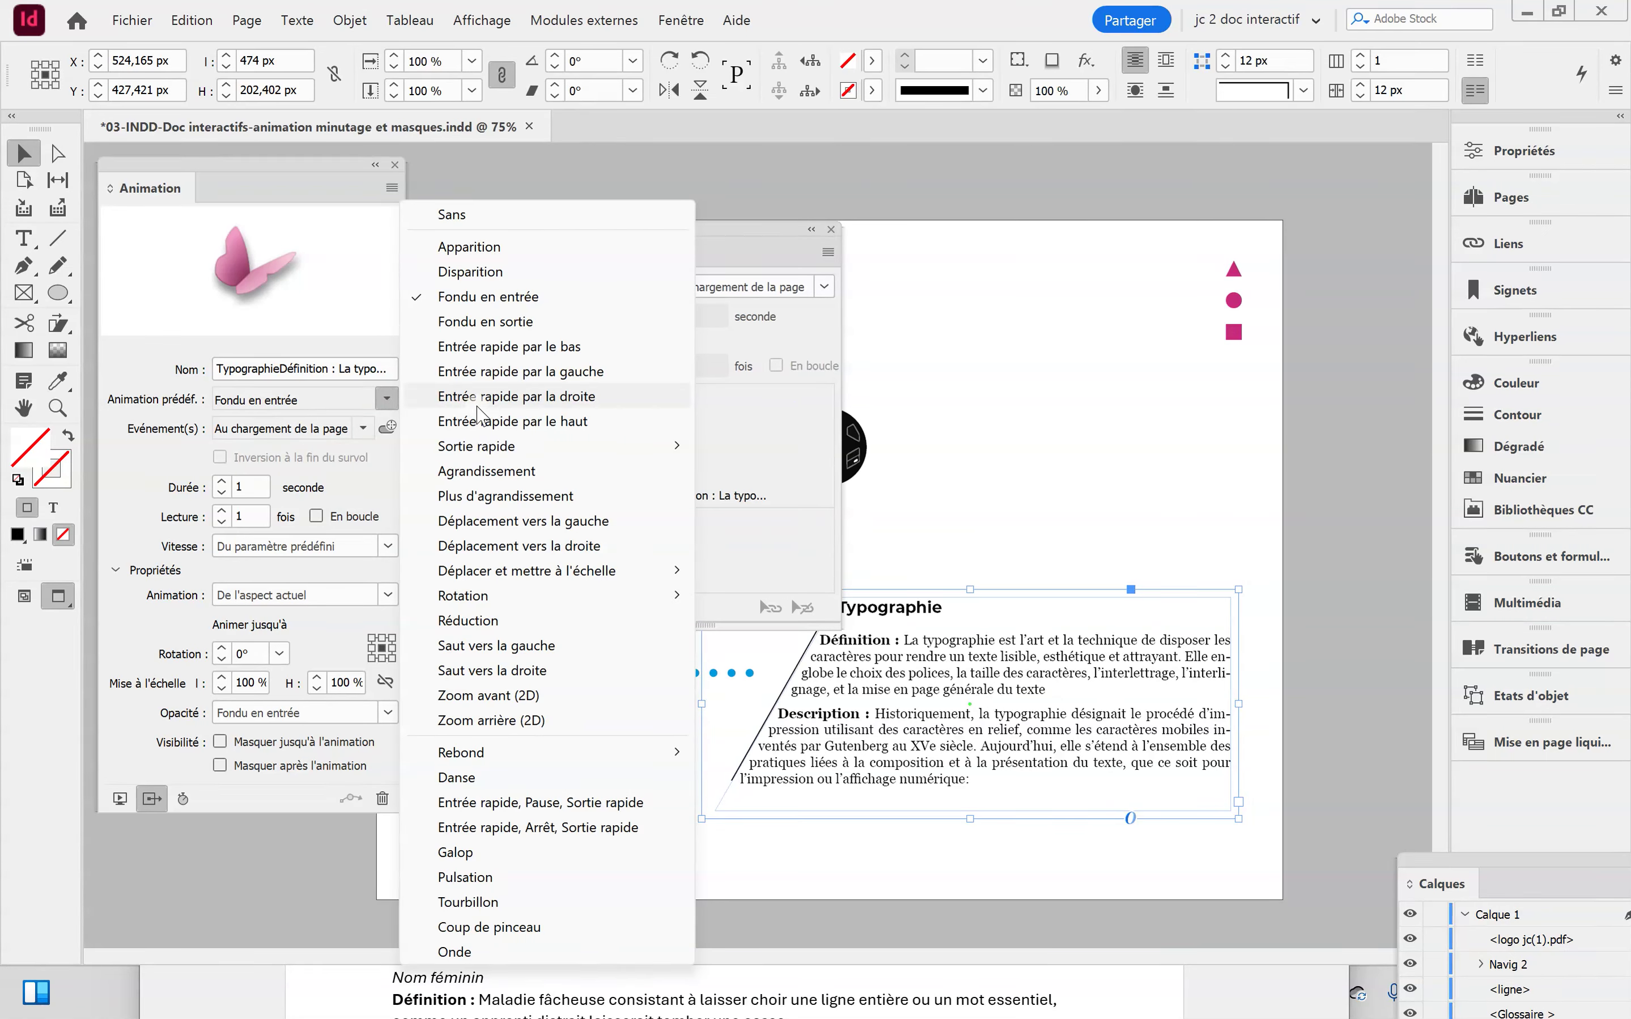
click(491, 378)
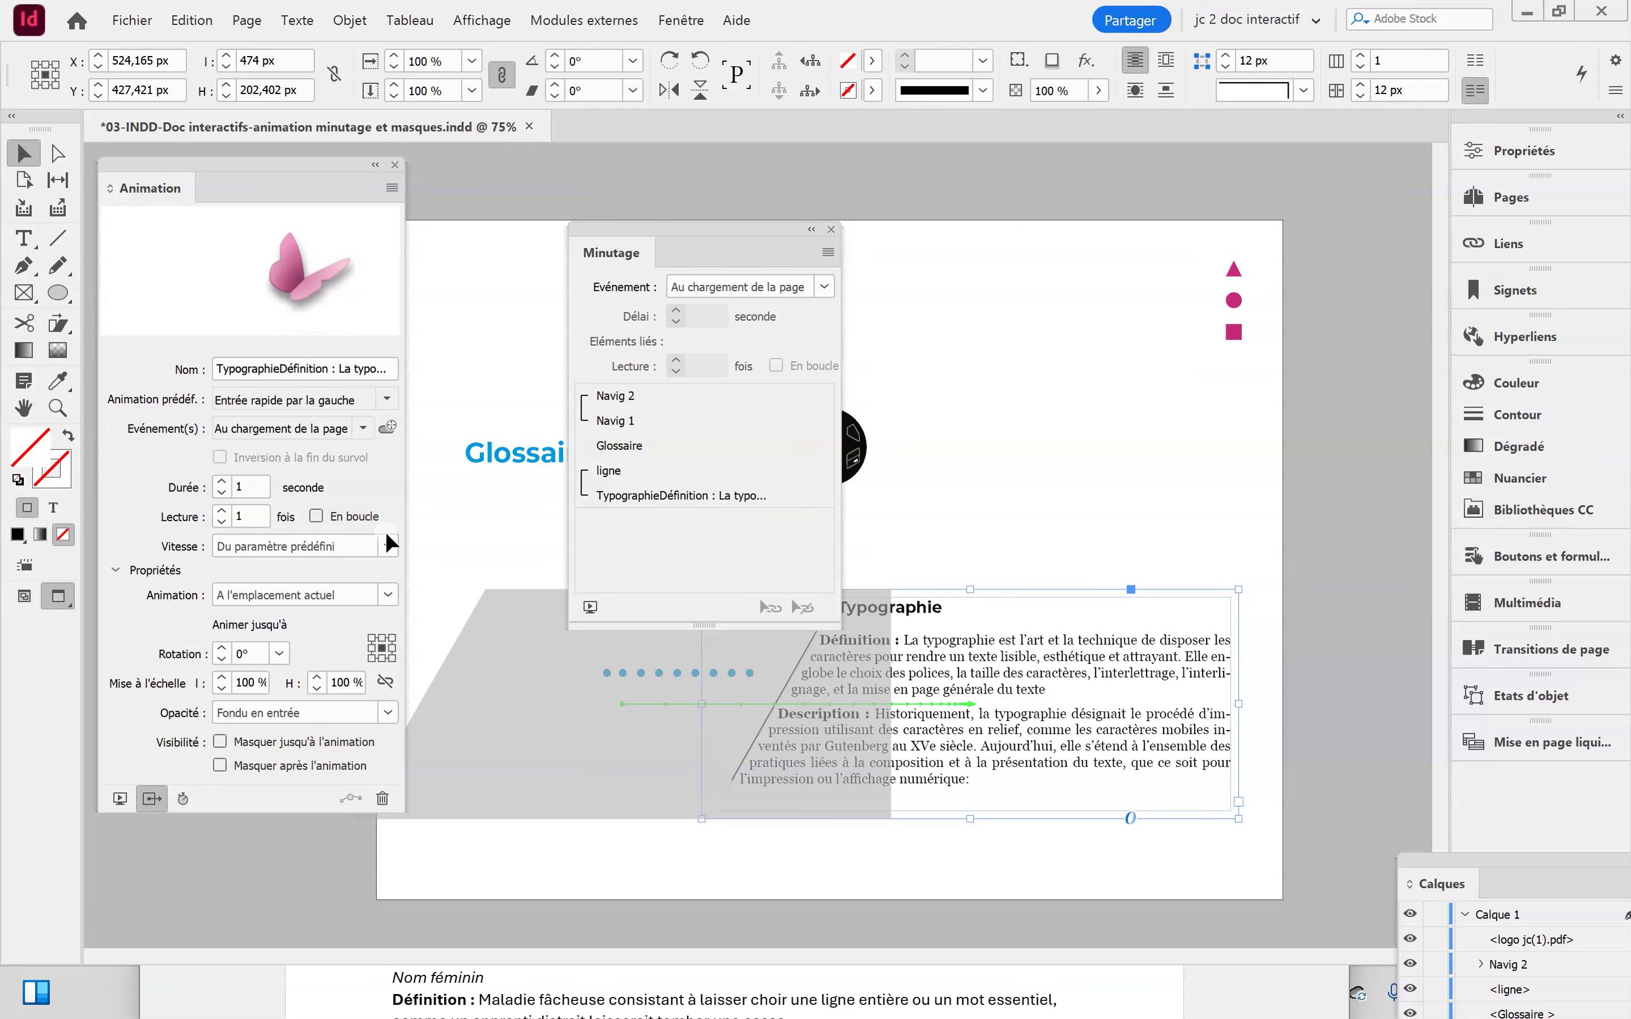
Stretch the Typographie text's motion path so its start point sits farther left, in line with the beginning of the Glossaire title
click(955, 706)
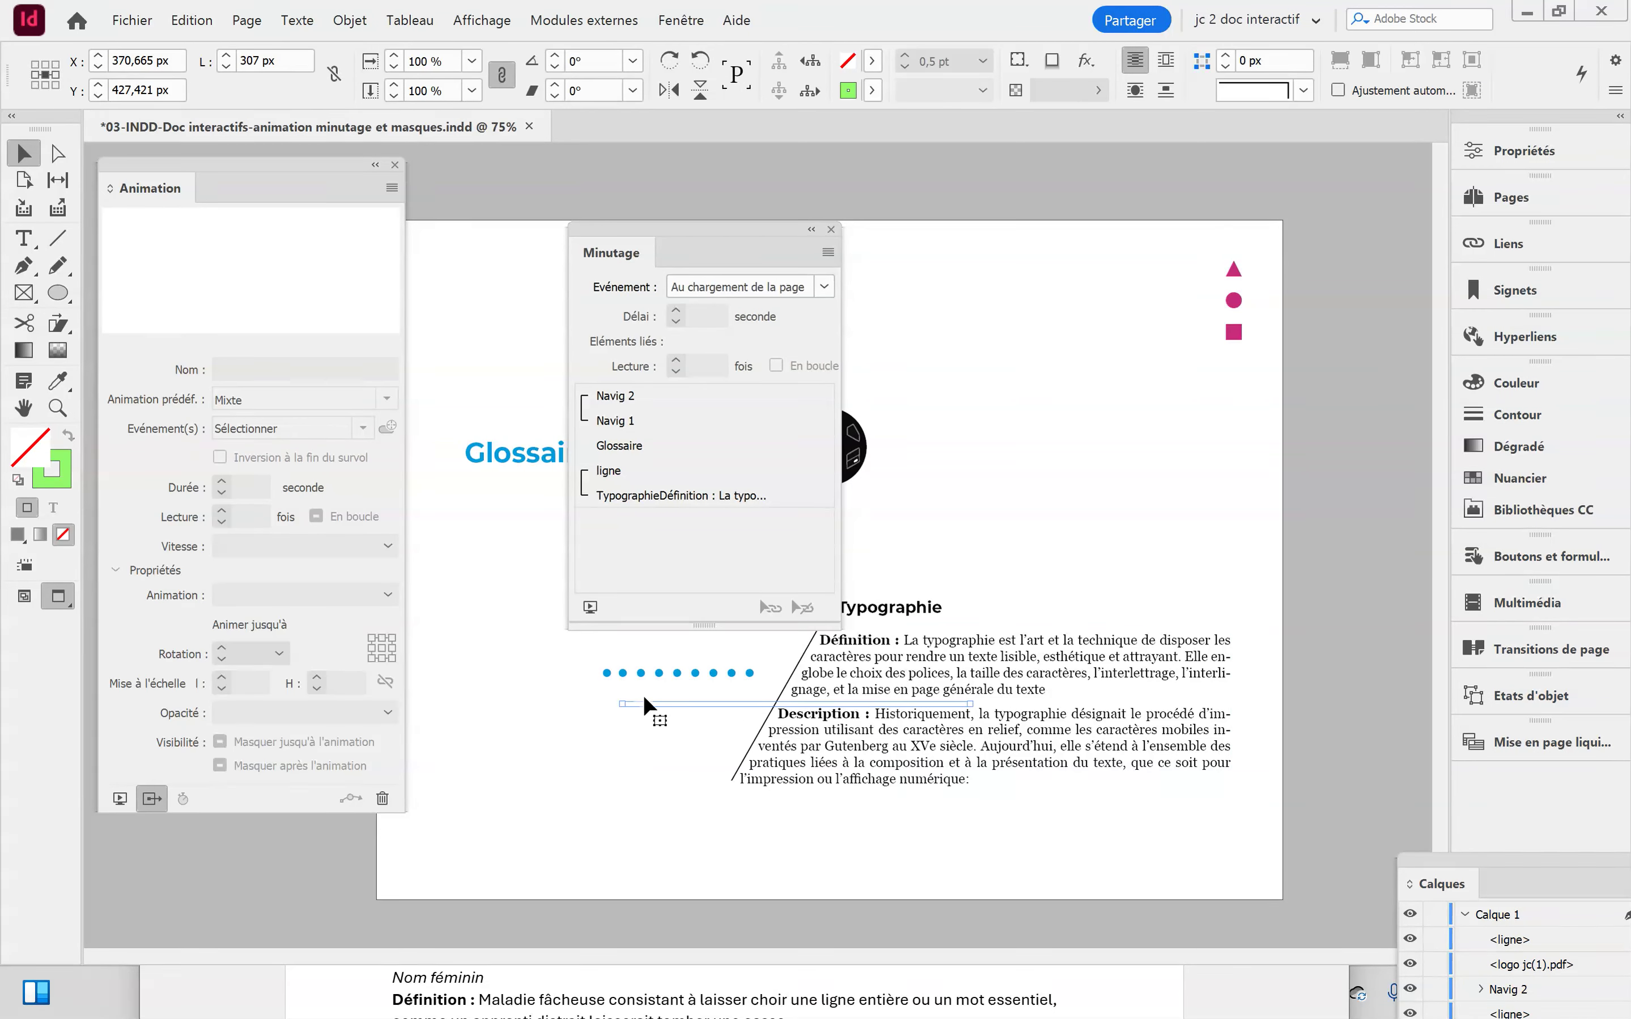
drag(627, 703, 402, 704)
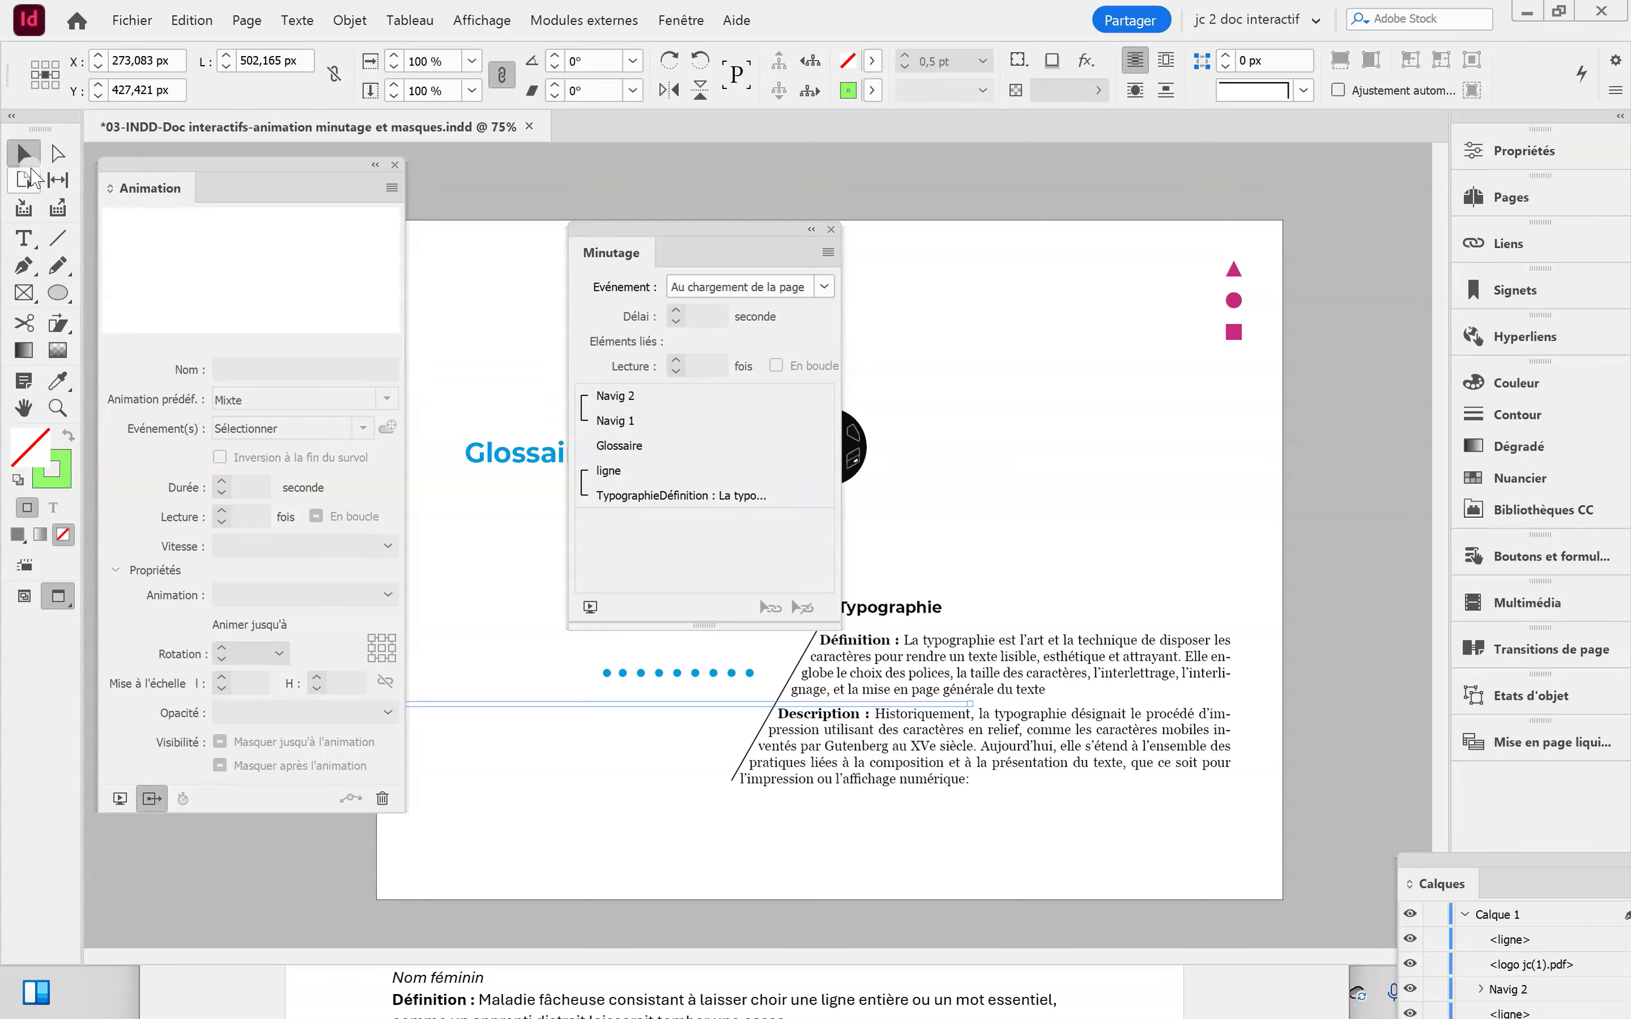
click(879, 655)
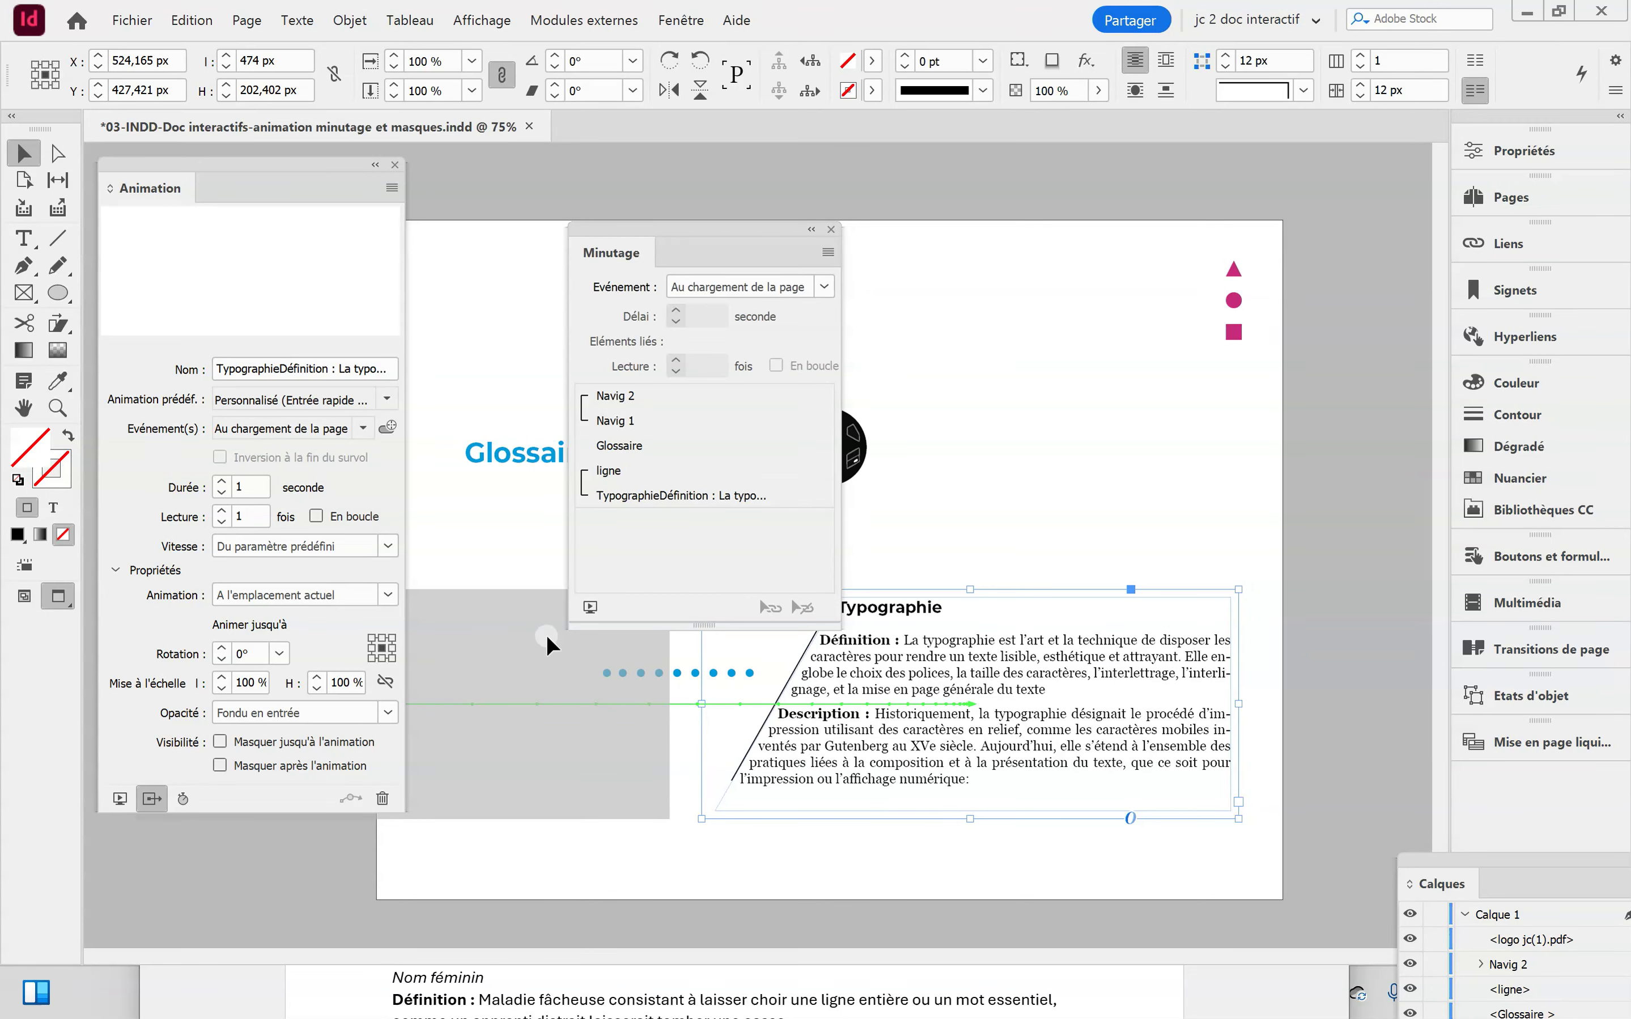
drag(695, 210, 1101, 215)
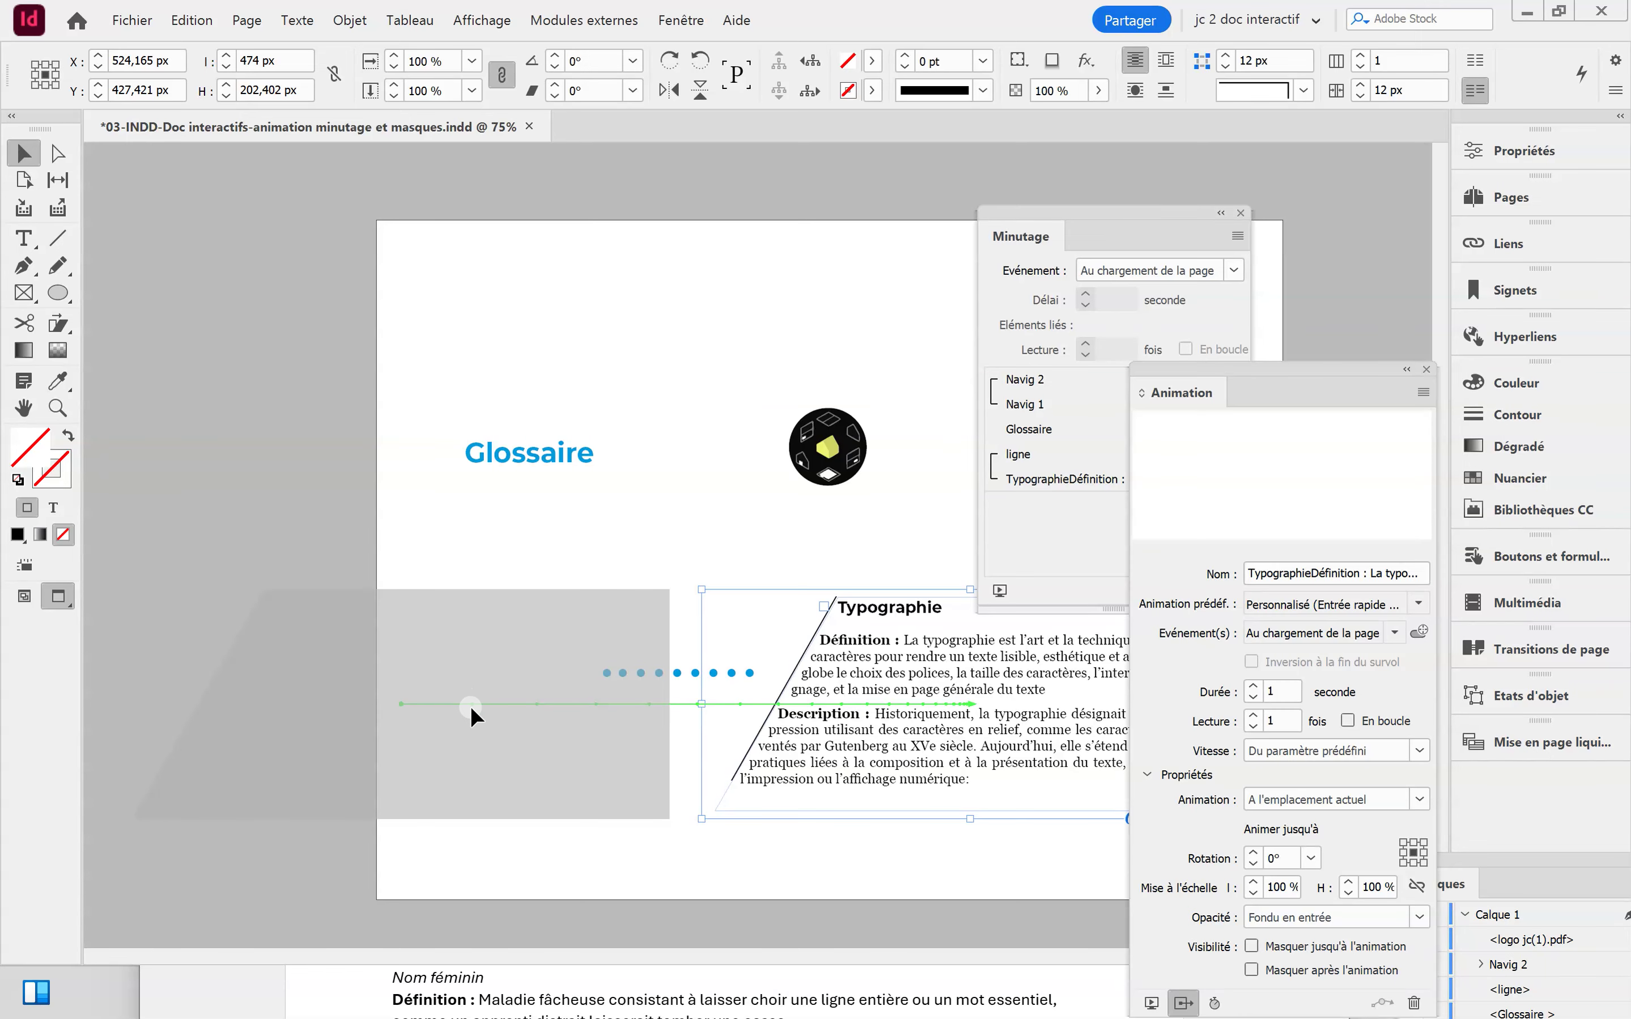
click(471, 703)
drag(405, 705, 502, 703)
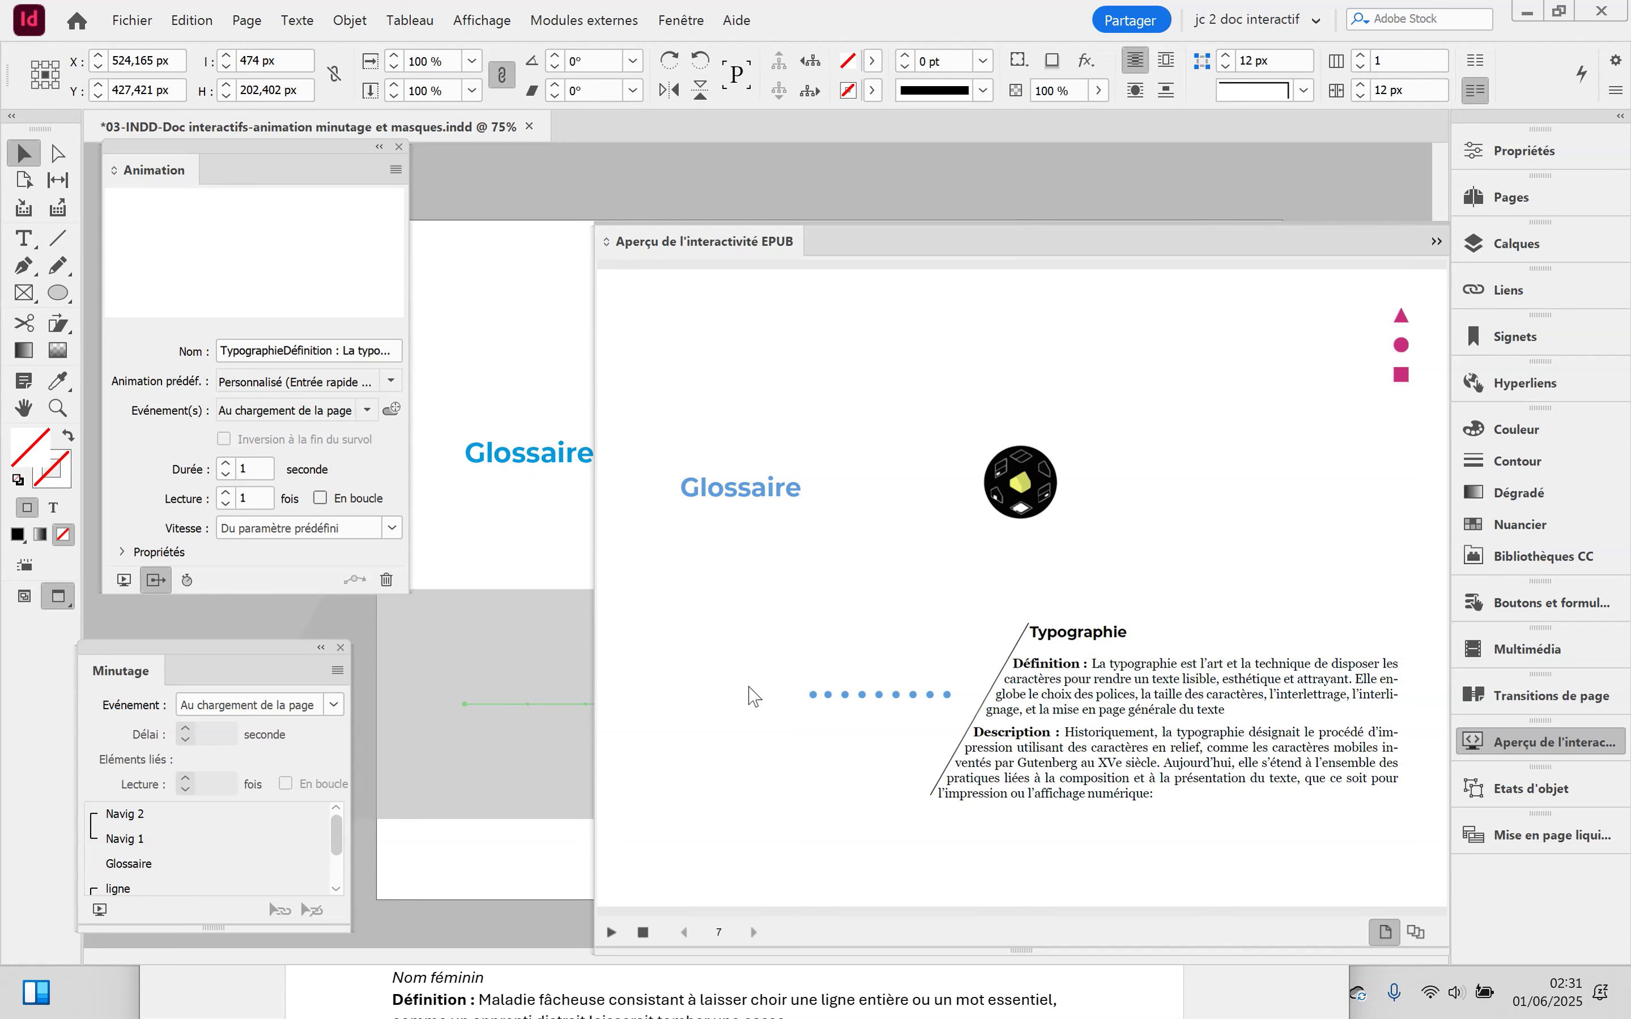
Move the Navig 1 group directly beneath Navig 2 in the layer stacking order
click(1055, 473)
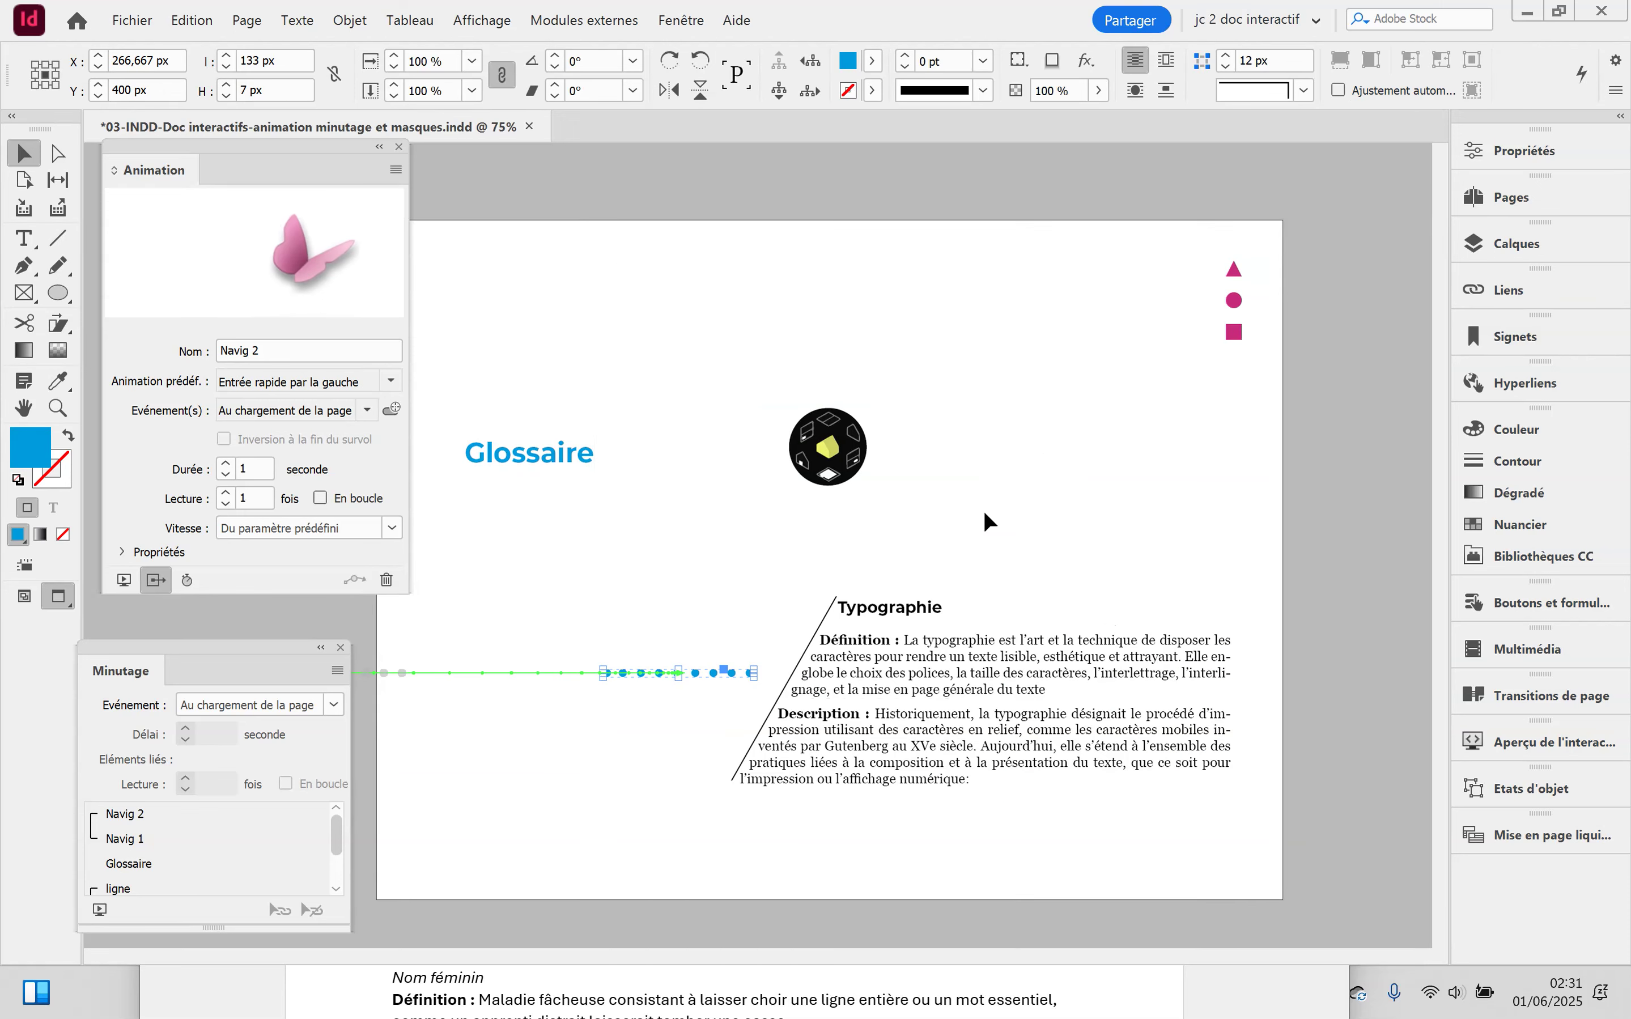
click(1496, 198)
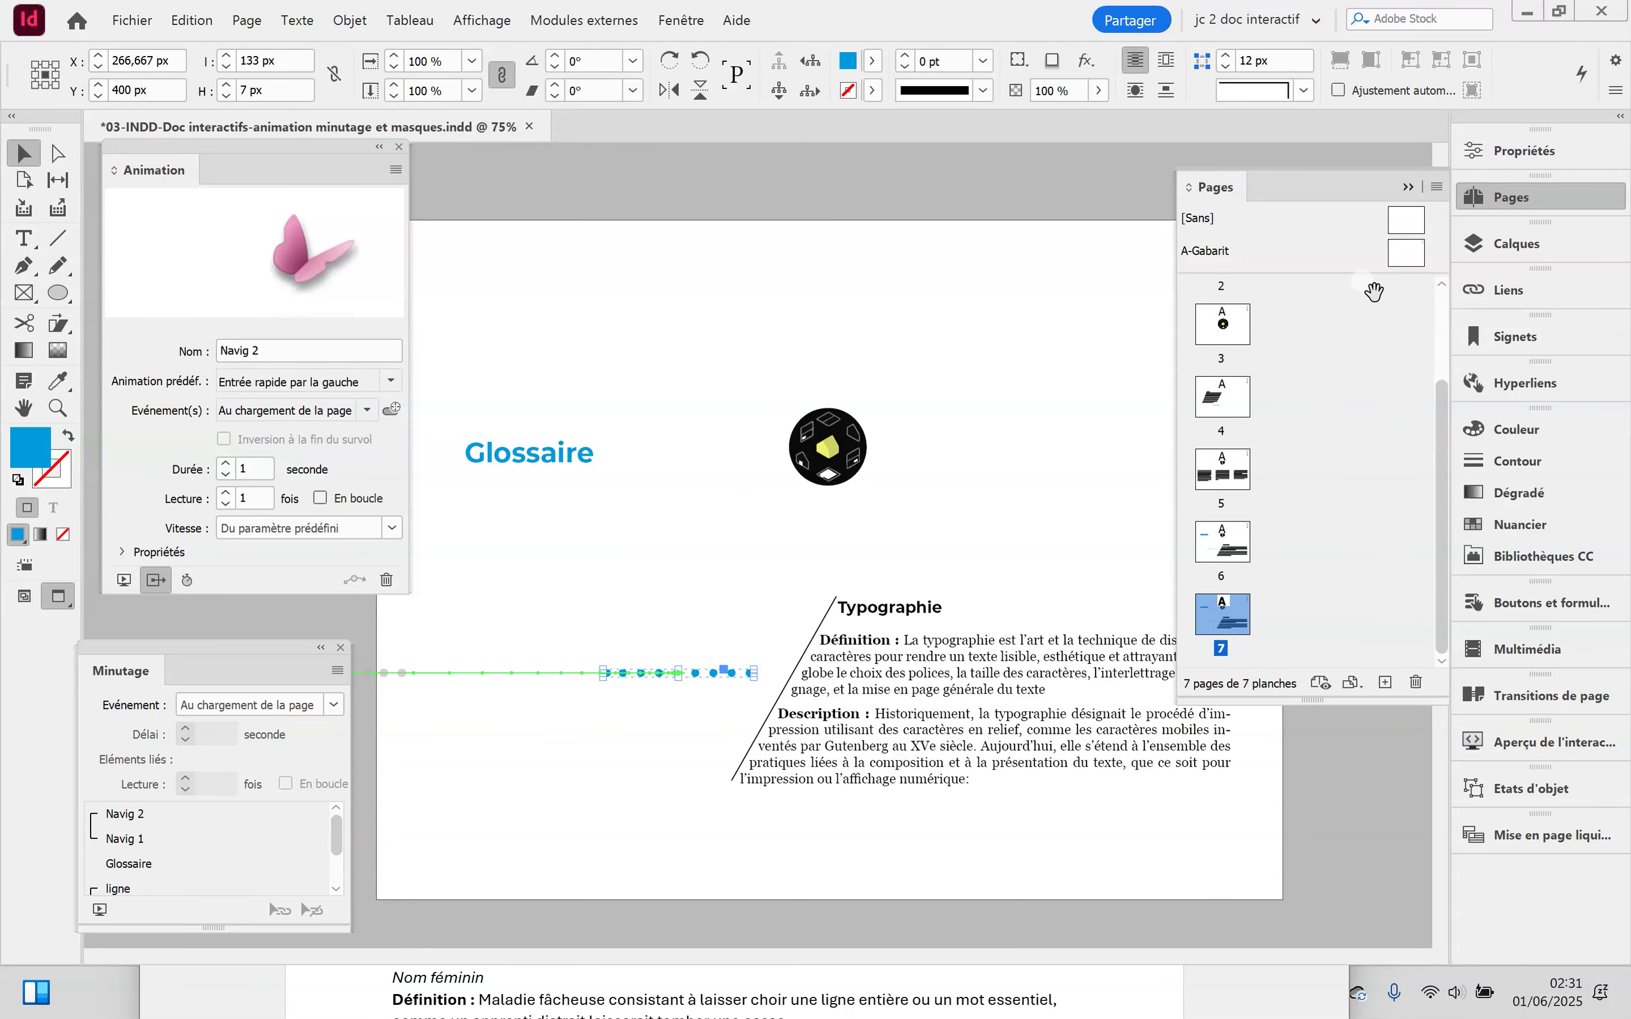
click(1517, 243)
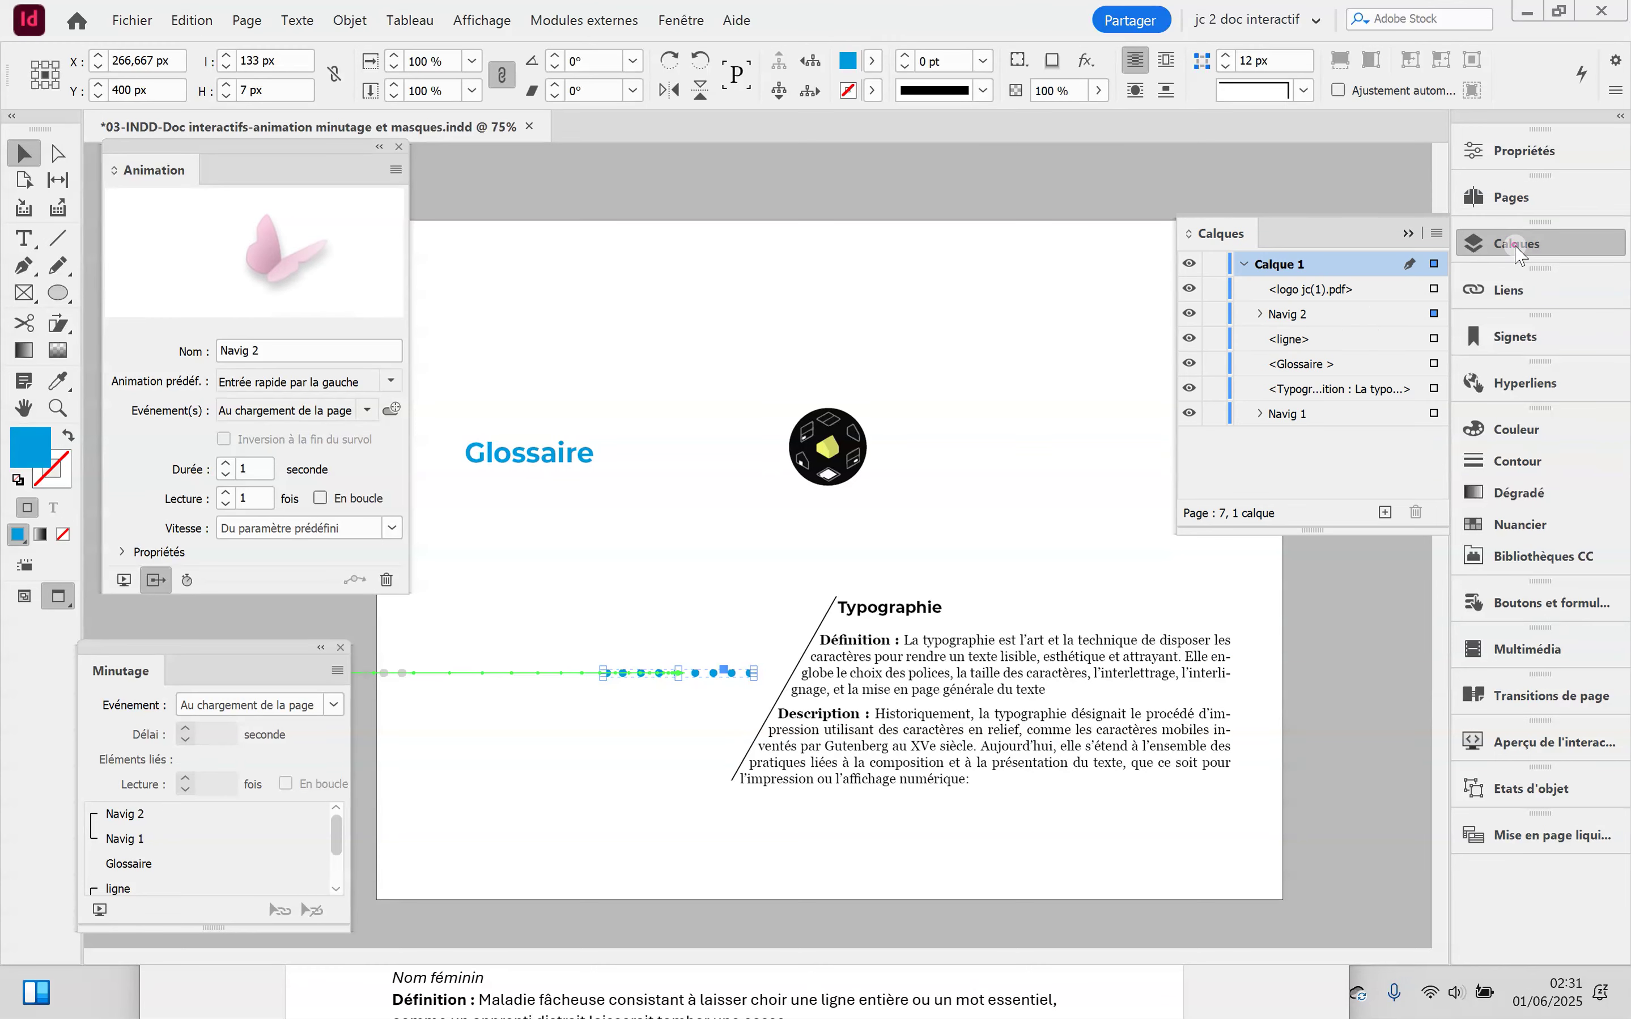
drag(1343, 415, 1321, 327)
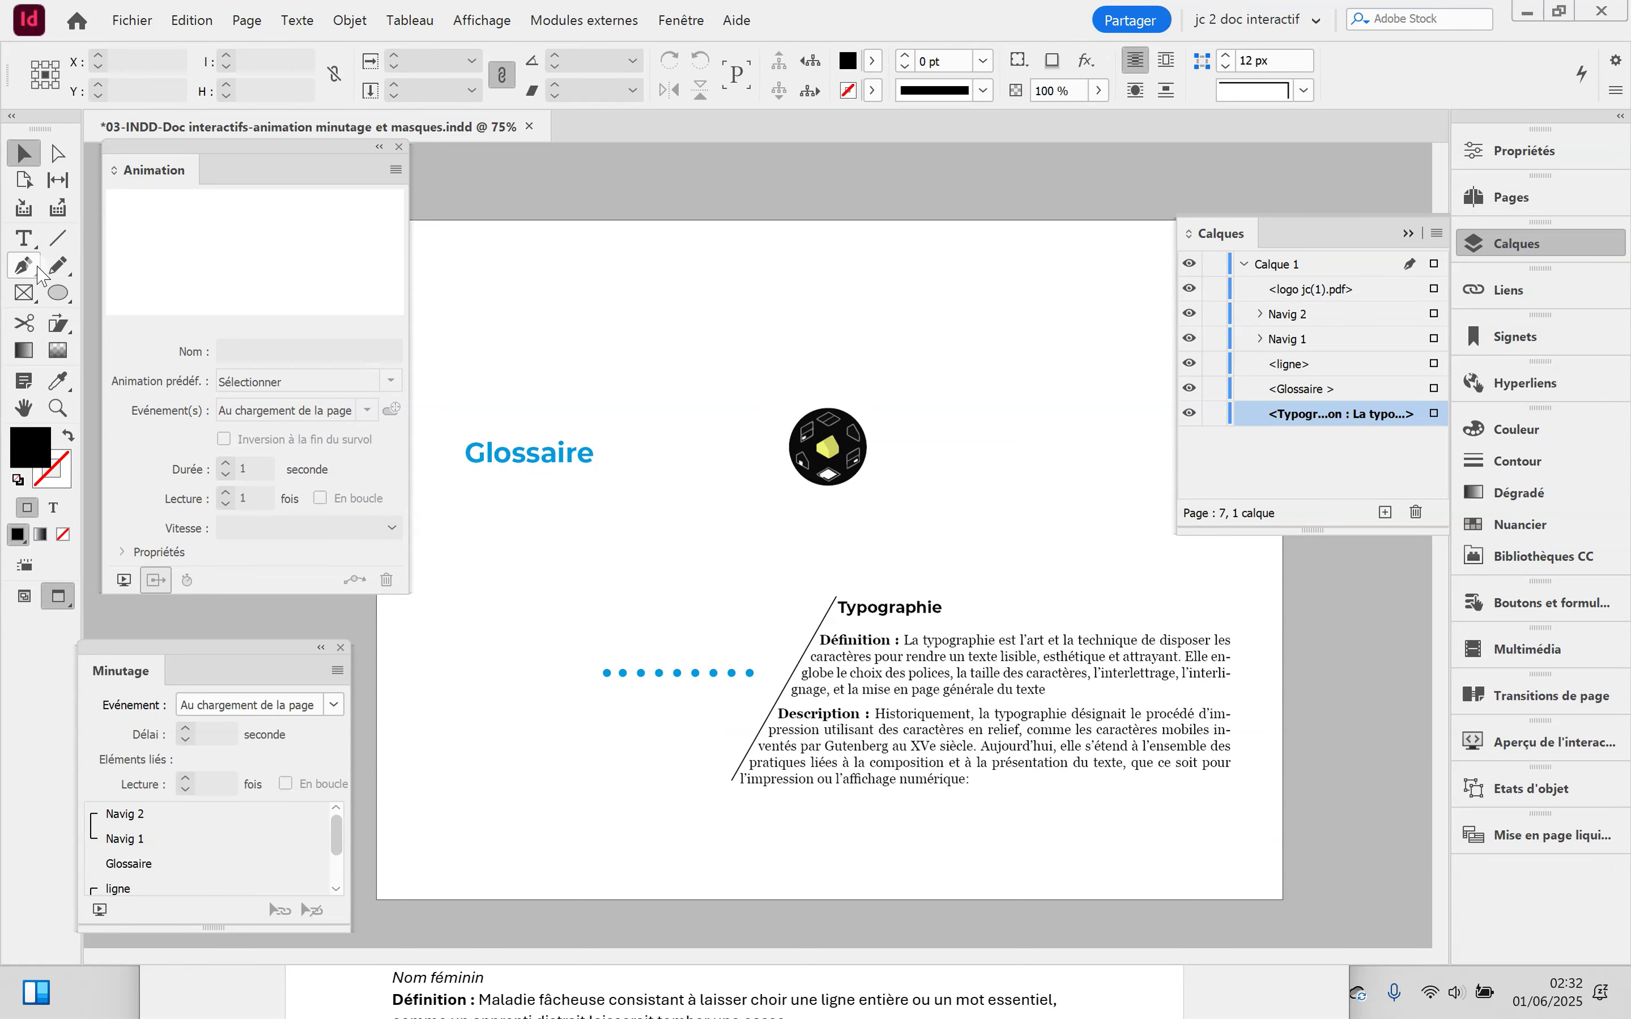
Draw a closed four-sided Pen shape about 388 × 162 px over the blue dots, with its right edge along the slanted line
click(24, 265)
ctrl+click(784, 687)
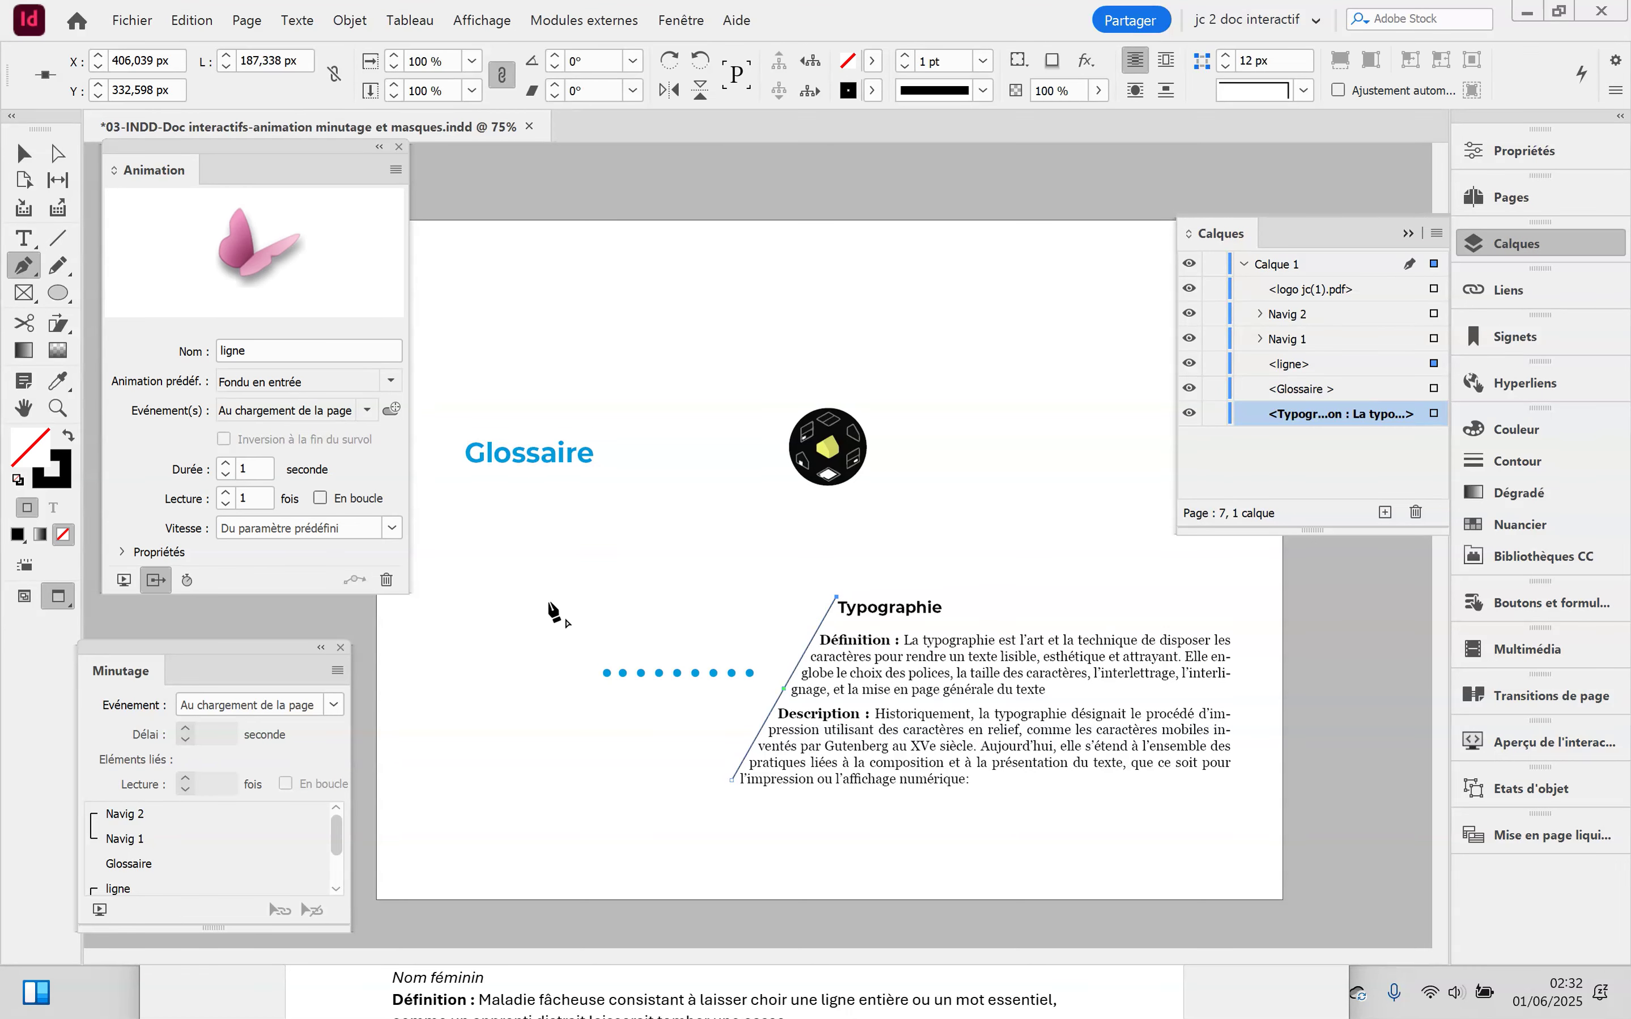
click(398, 598)
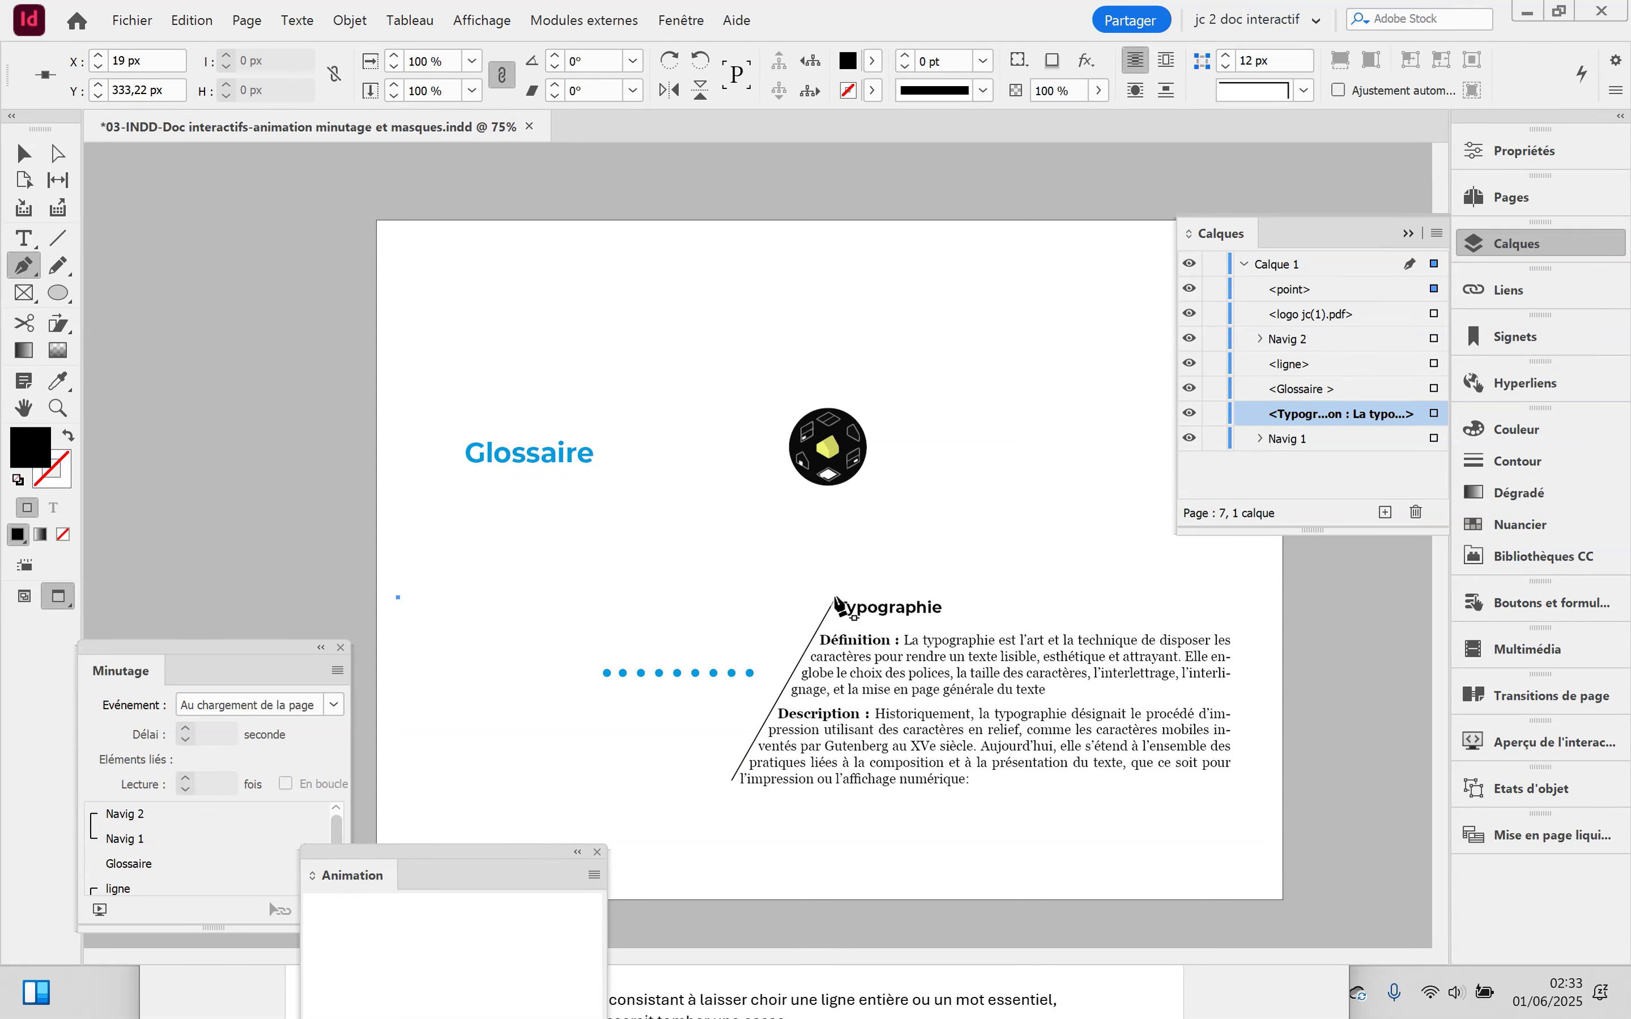
click(829, 597)
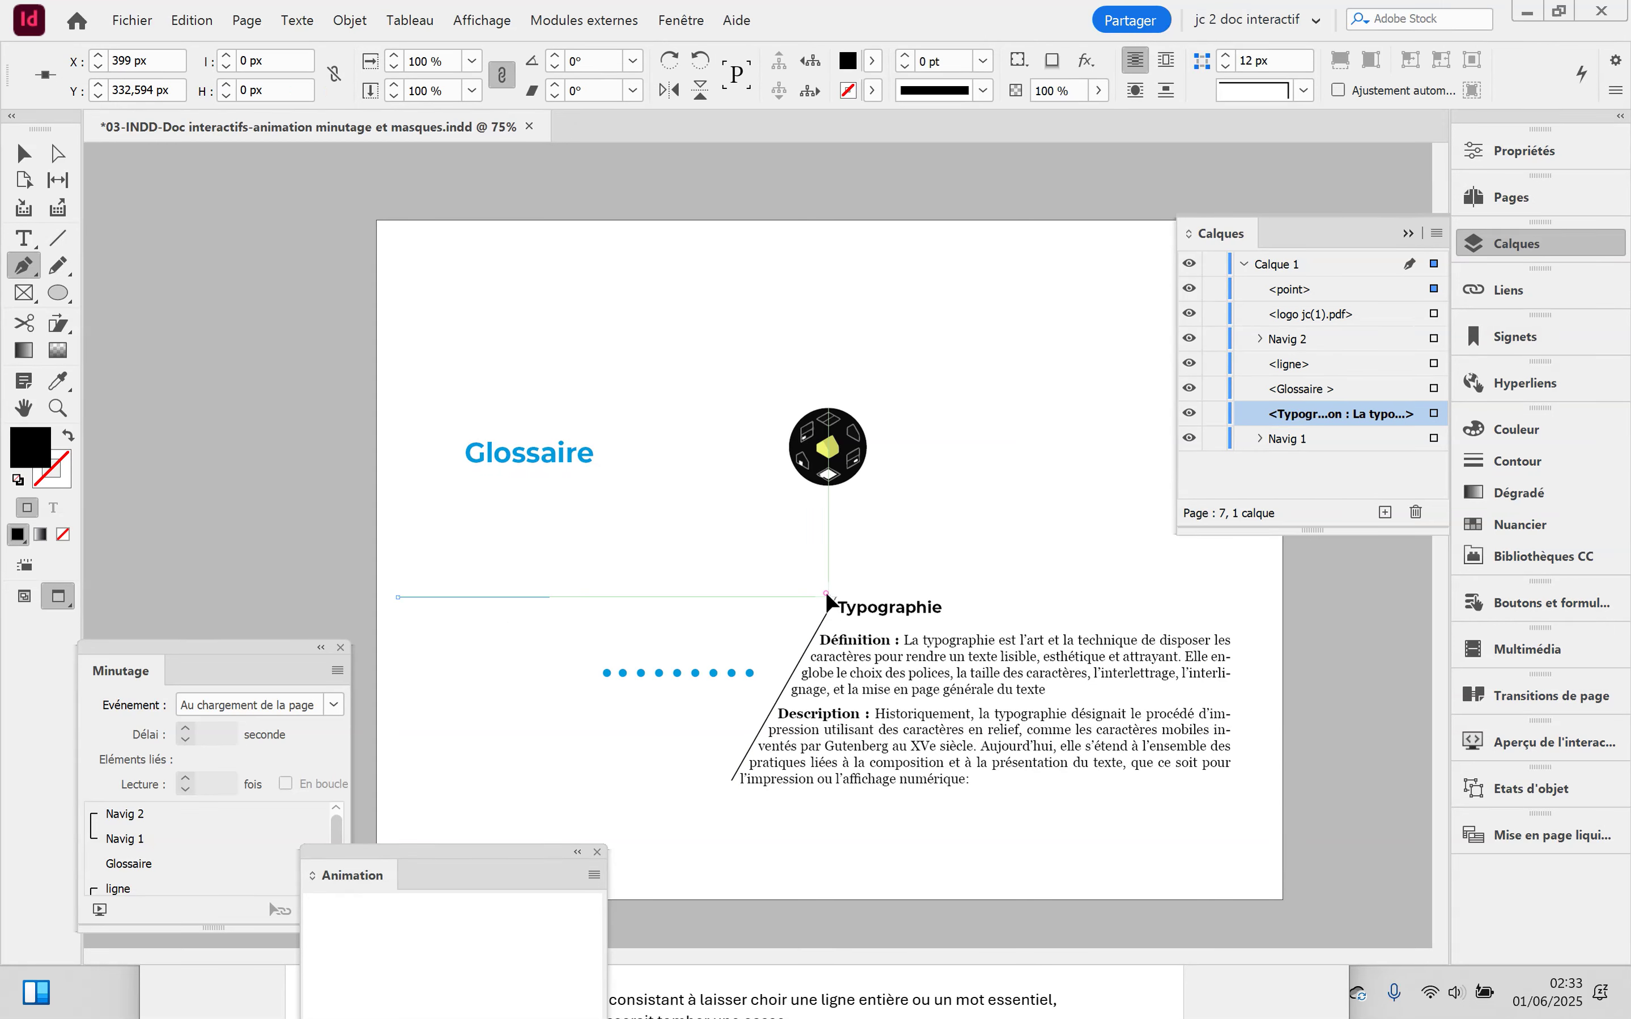
click(731, 780)
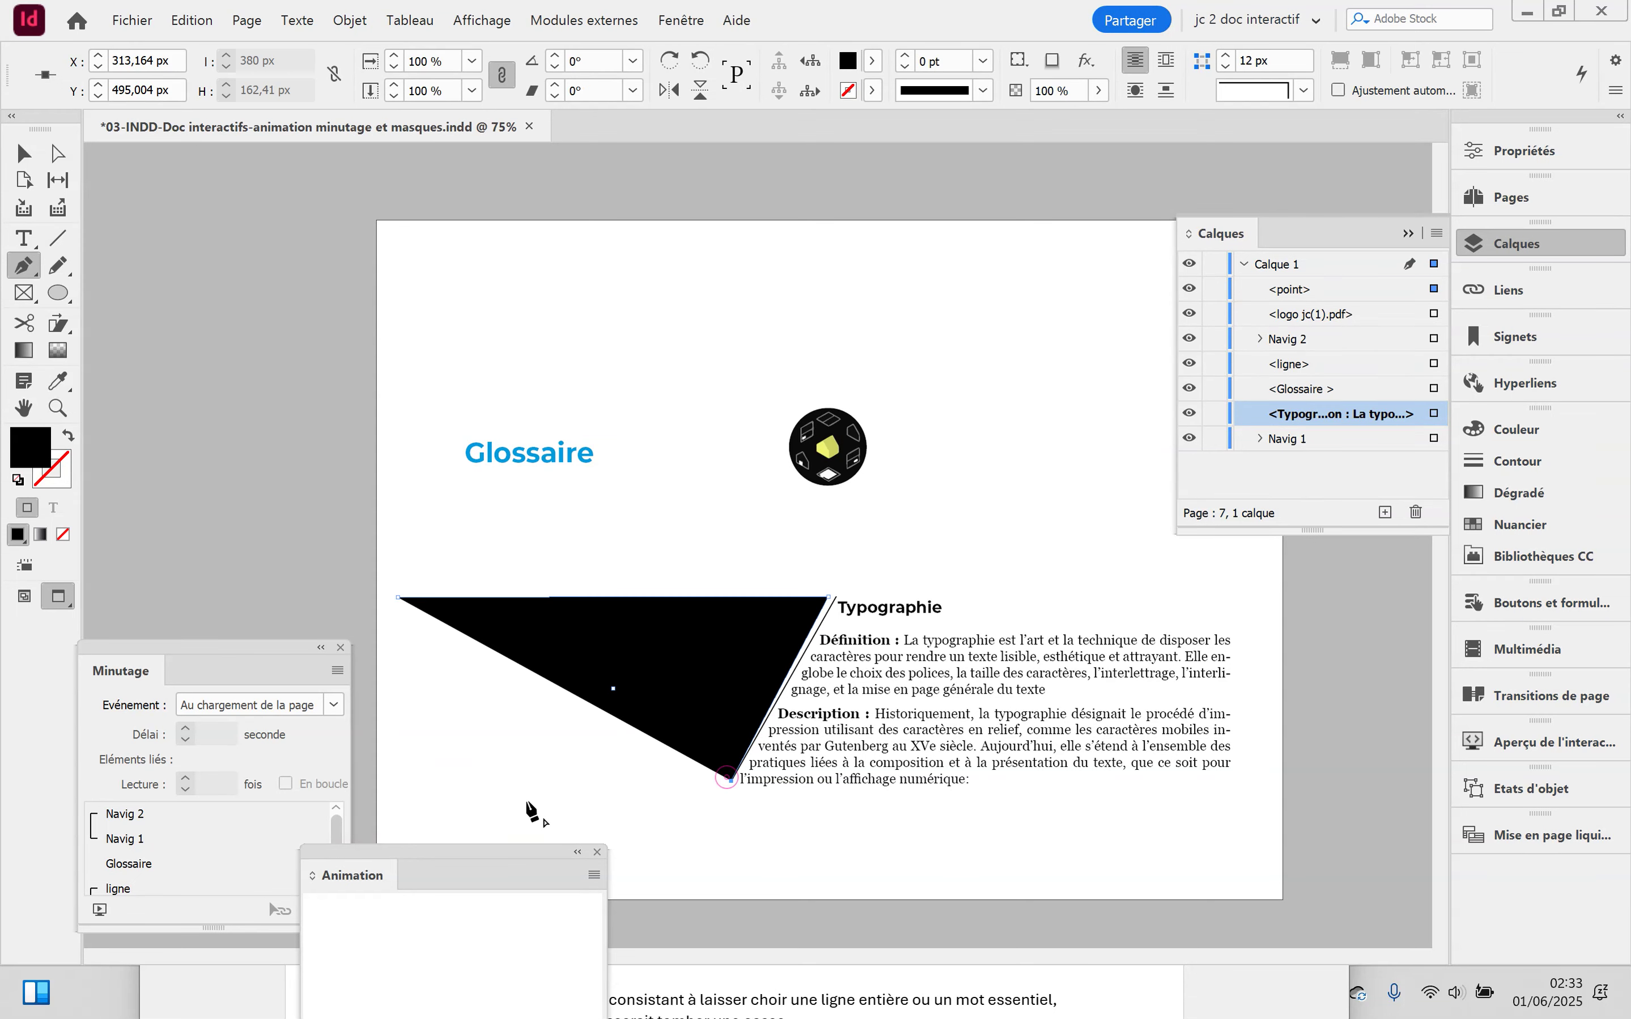
click(412, 780)
click(398, 598)
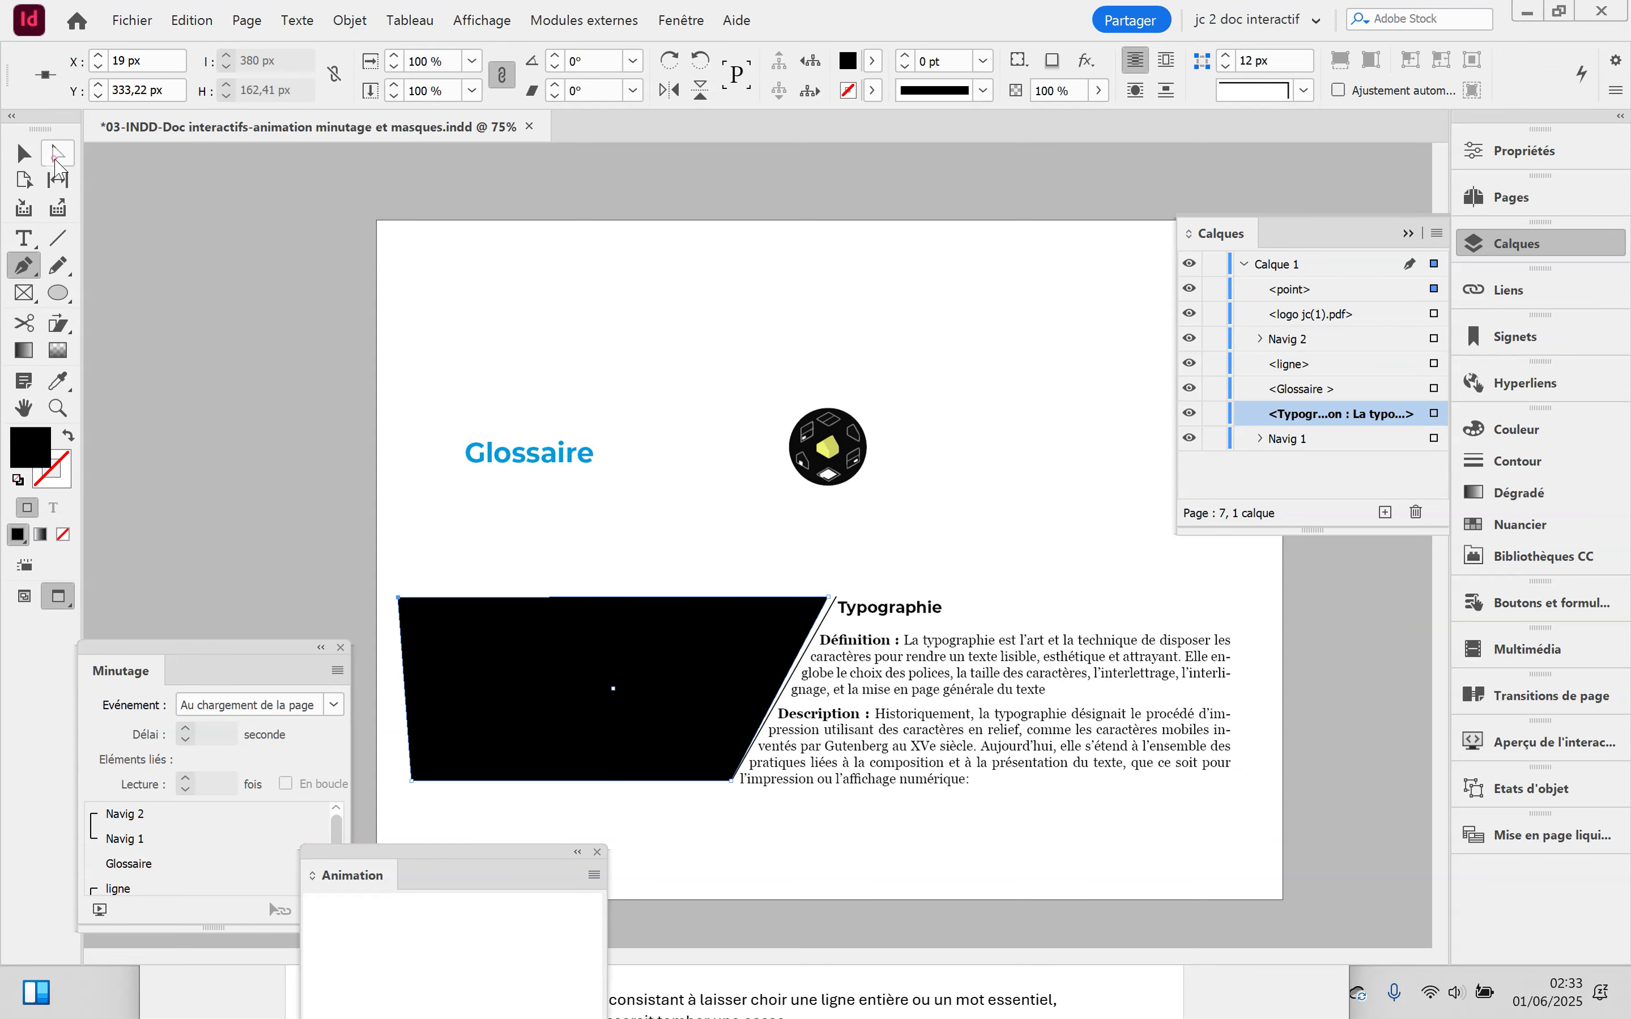
key(a)
drag(828, 598, 837, 598)
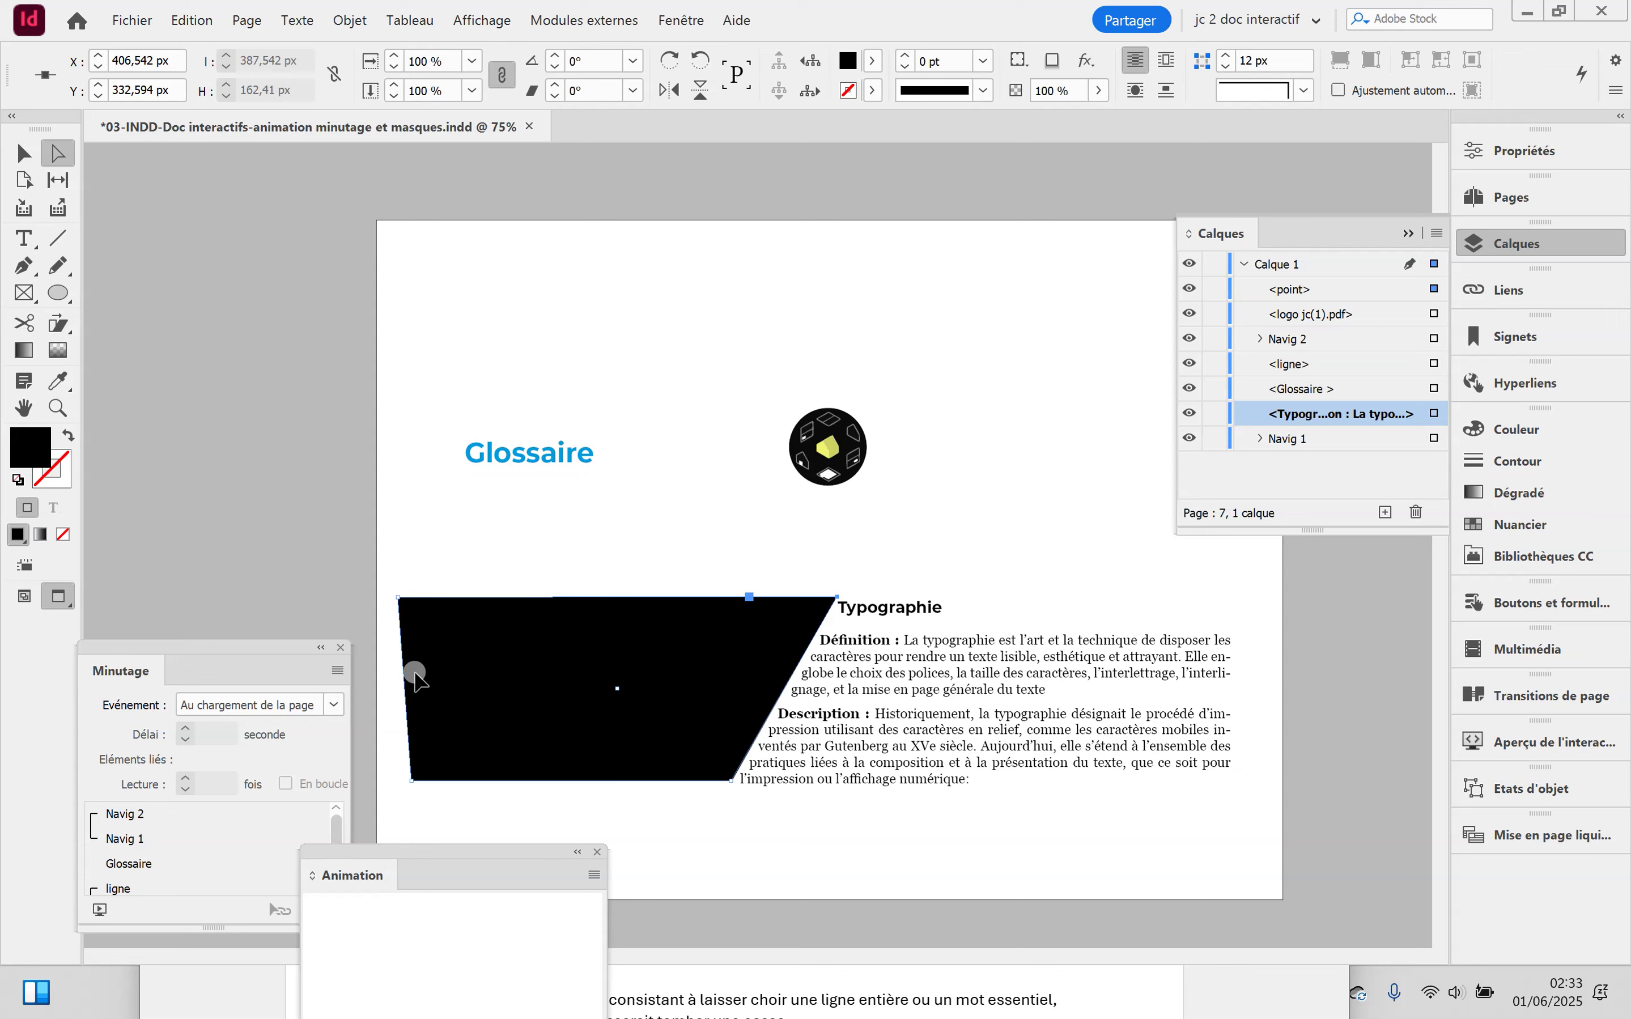
Fill the four-sided mask shape with white and deselect it
double_click(32, 441)
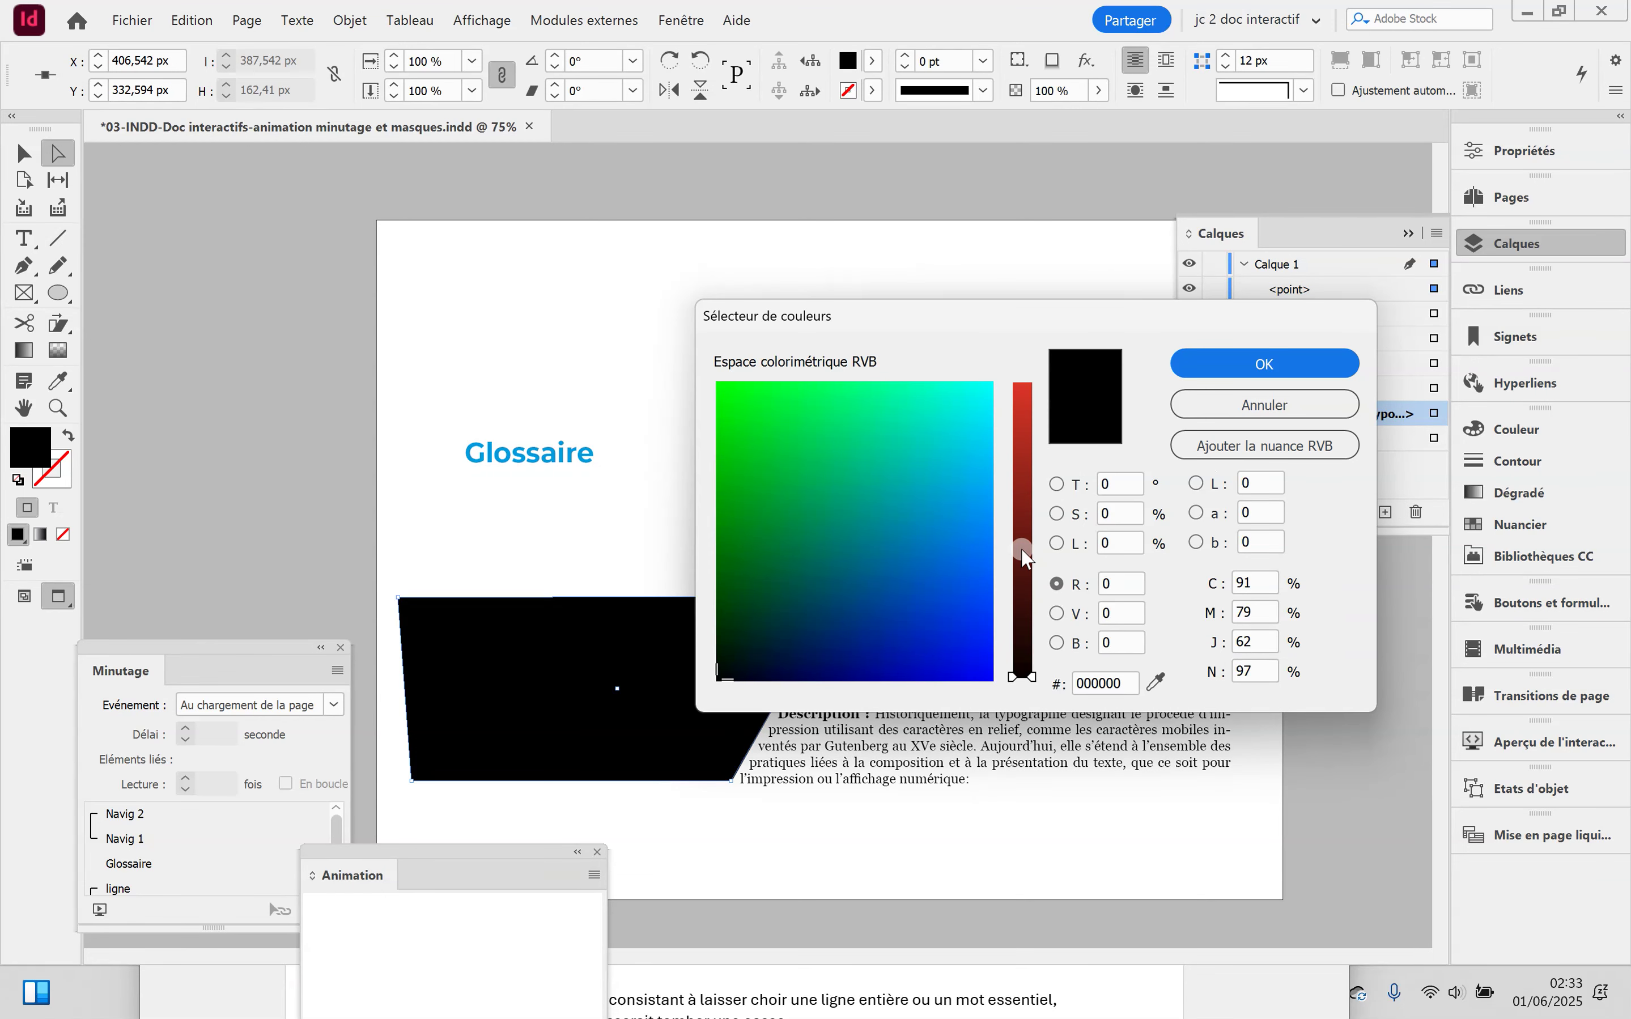
click(1057, 484)
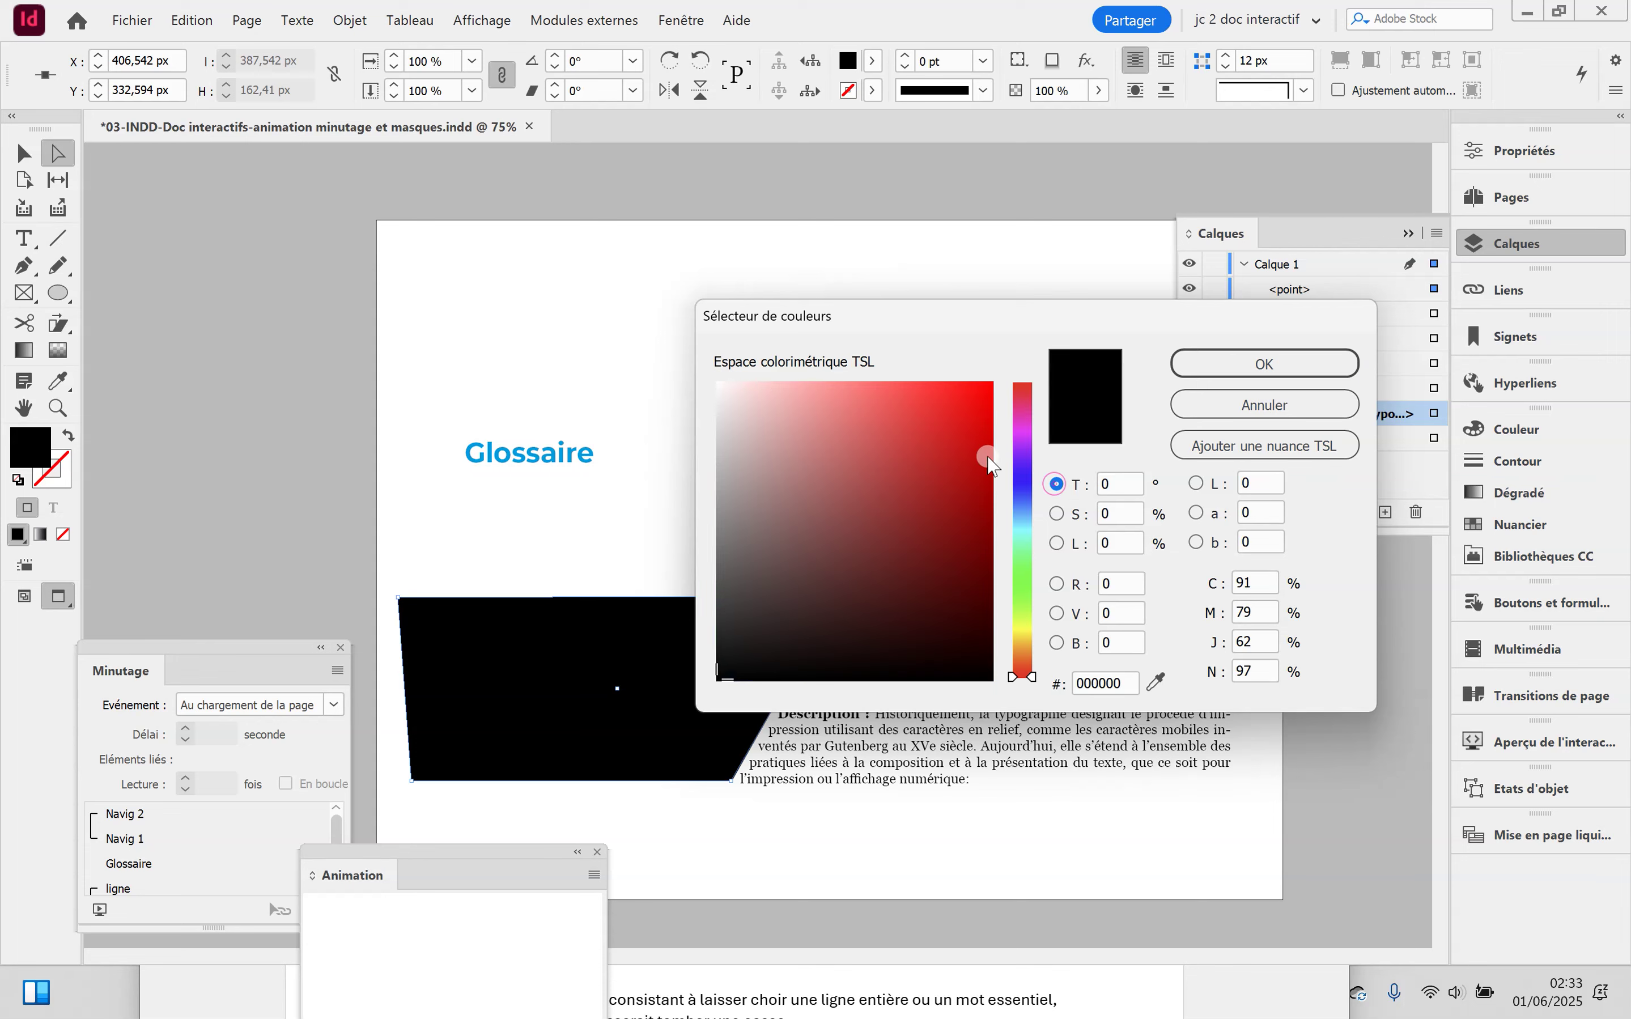
click(720, 386)
click(1265, 364)
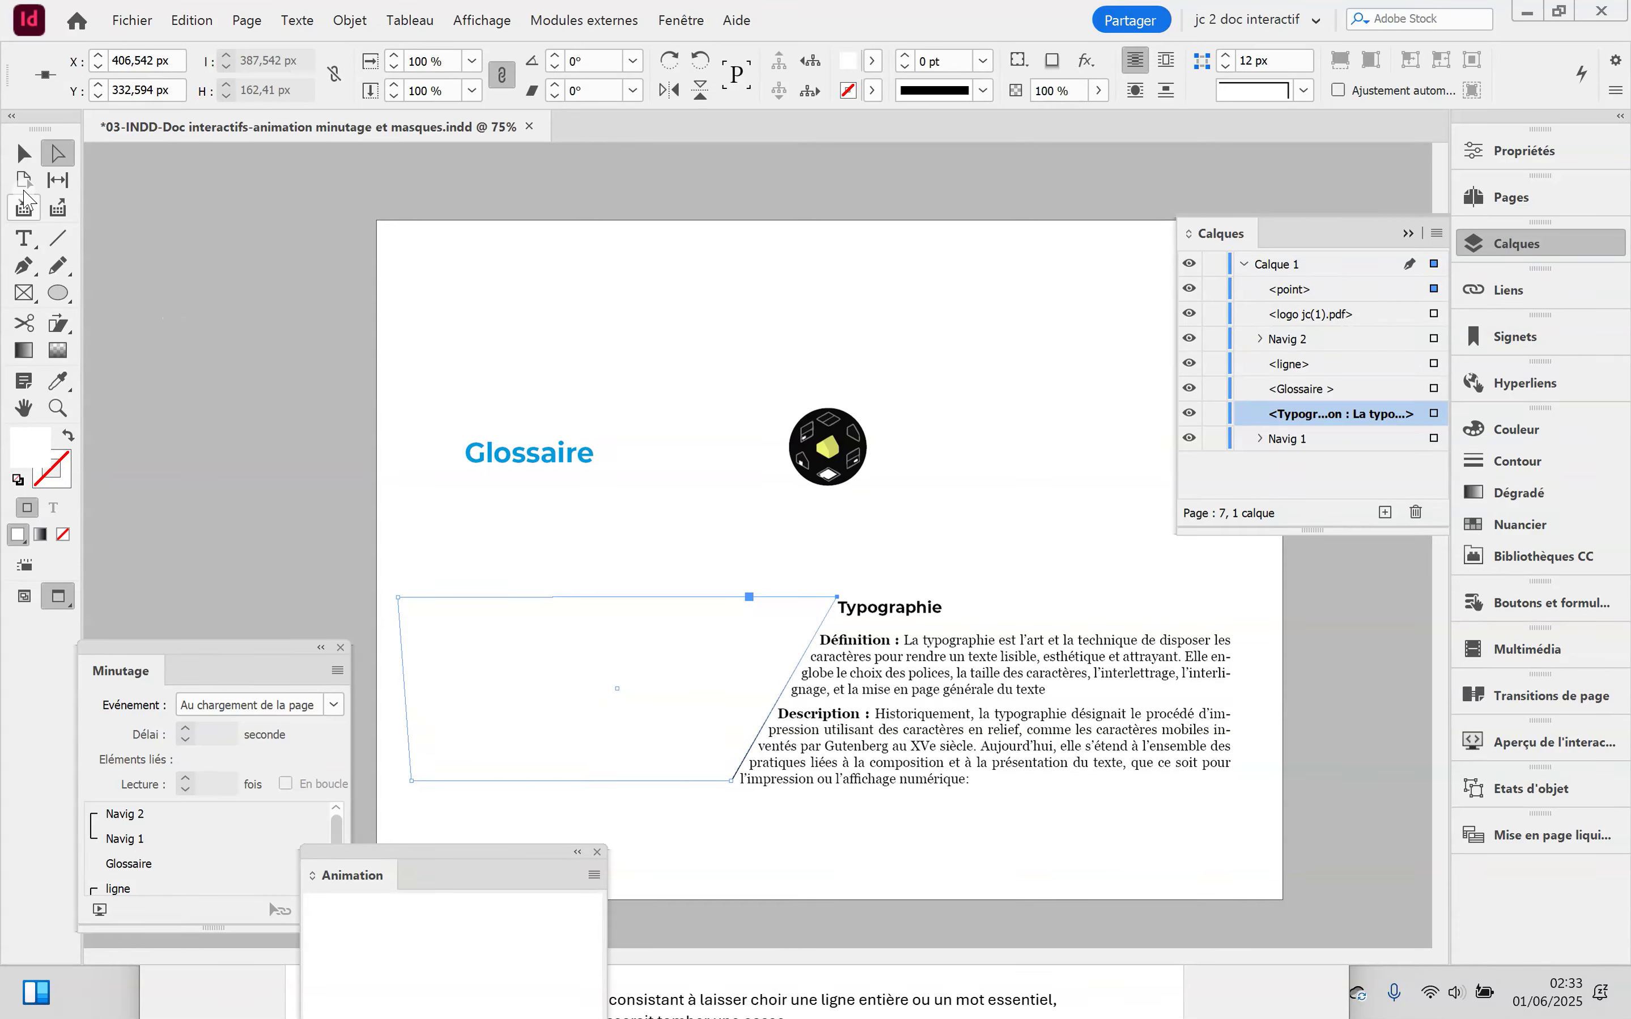
click(20, 150)
click(261, 420)
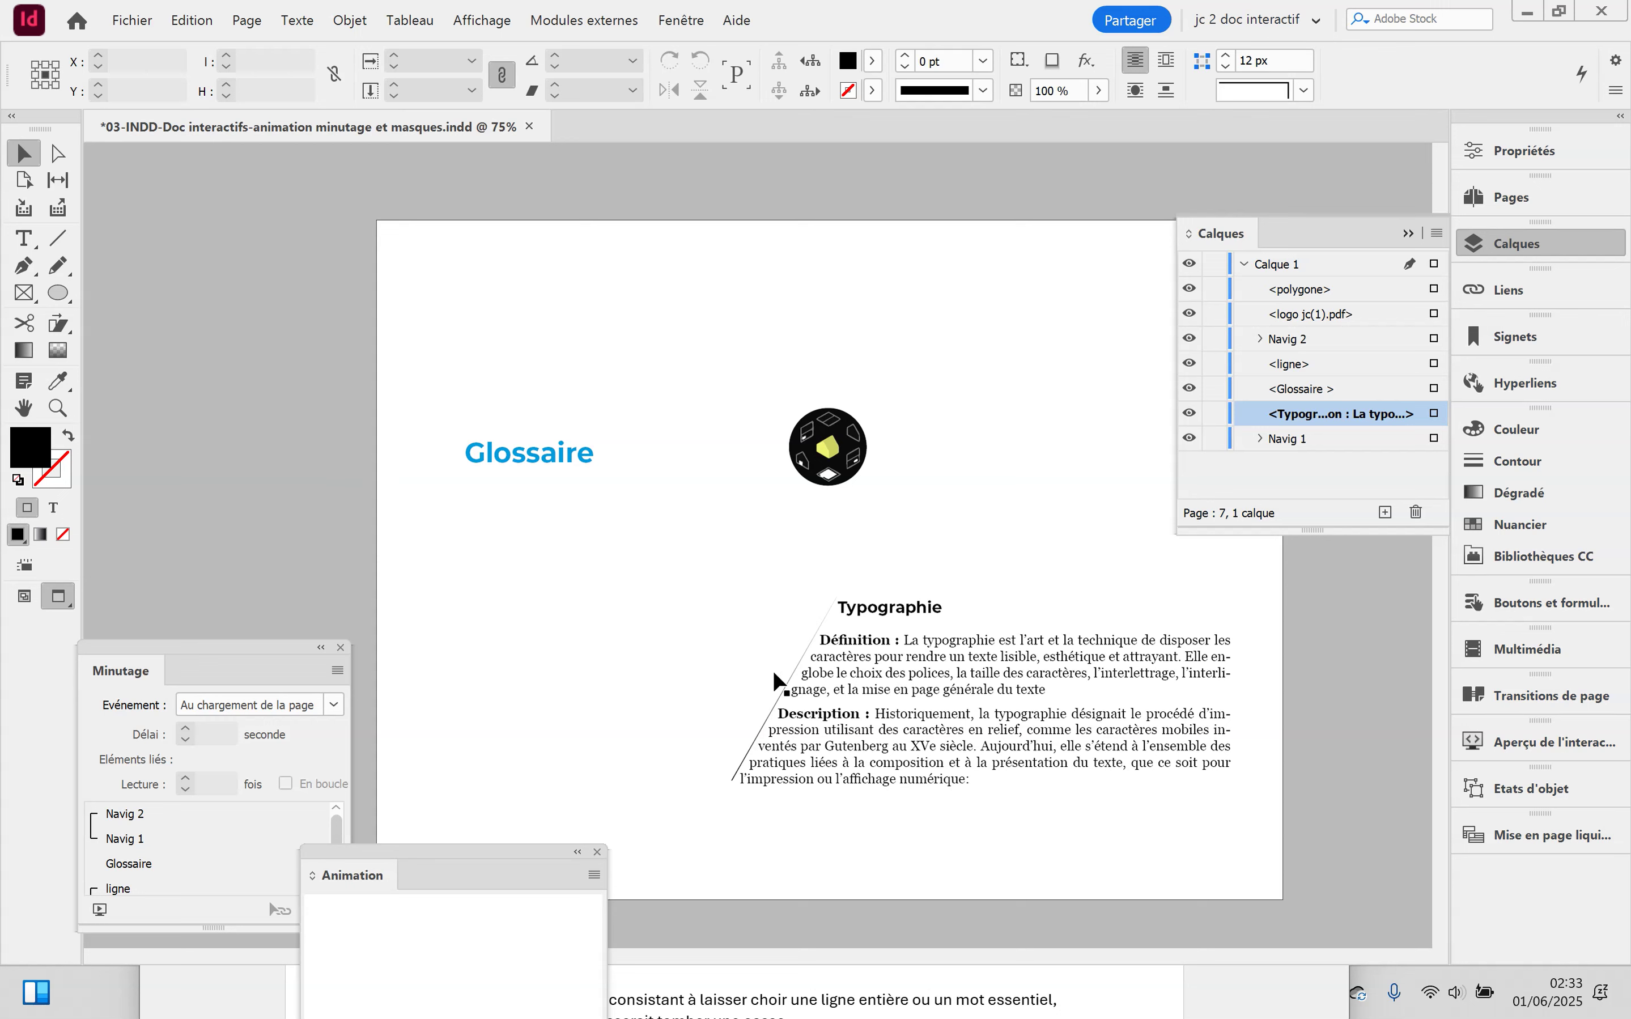
Restack the layer objects, placing Navig 1 directly beneath Navig 2 and the white polygon just above the Typographie text
drag(1314, 444, 1315, 349)
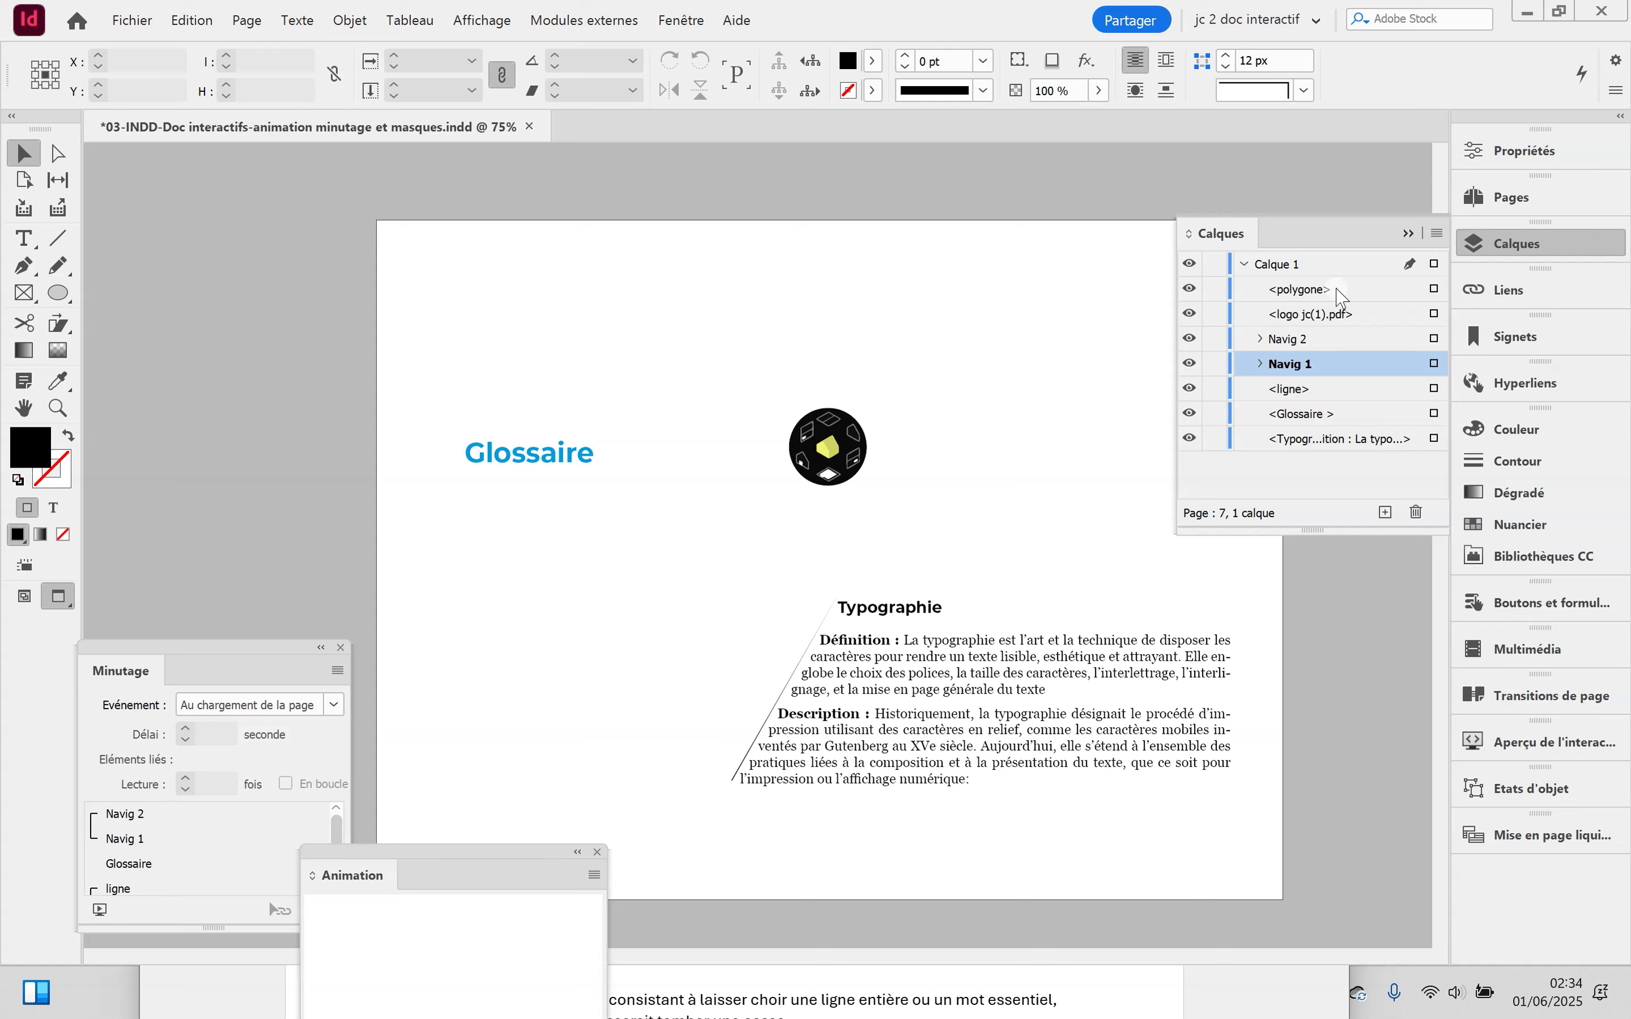
drag(1340, 291, 1330, 431)
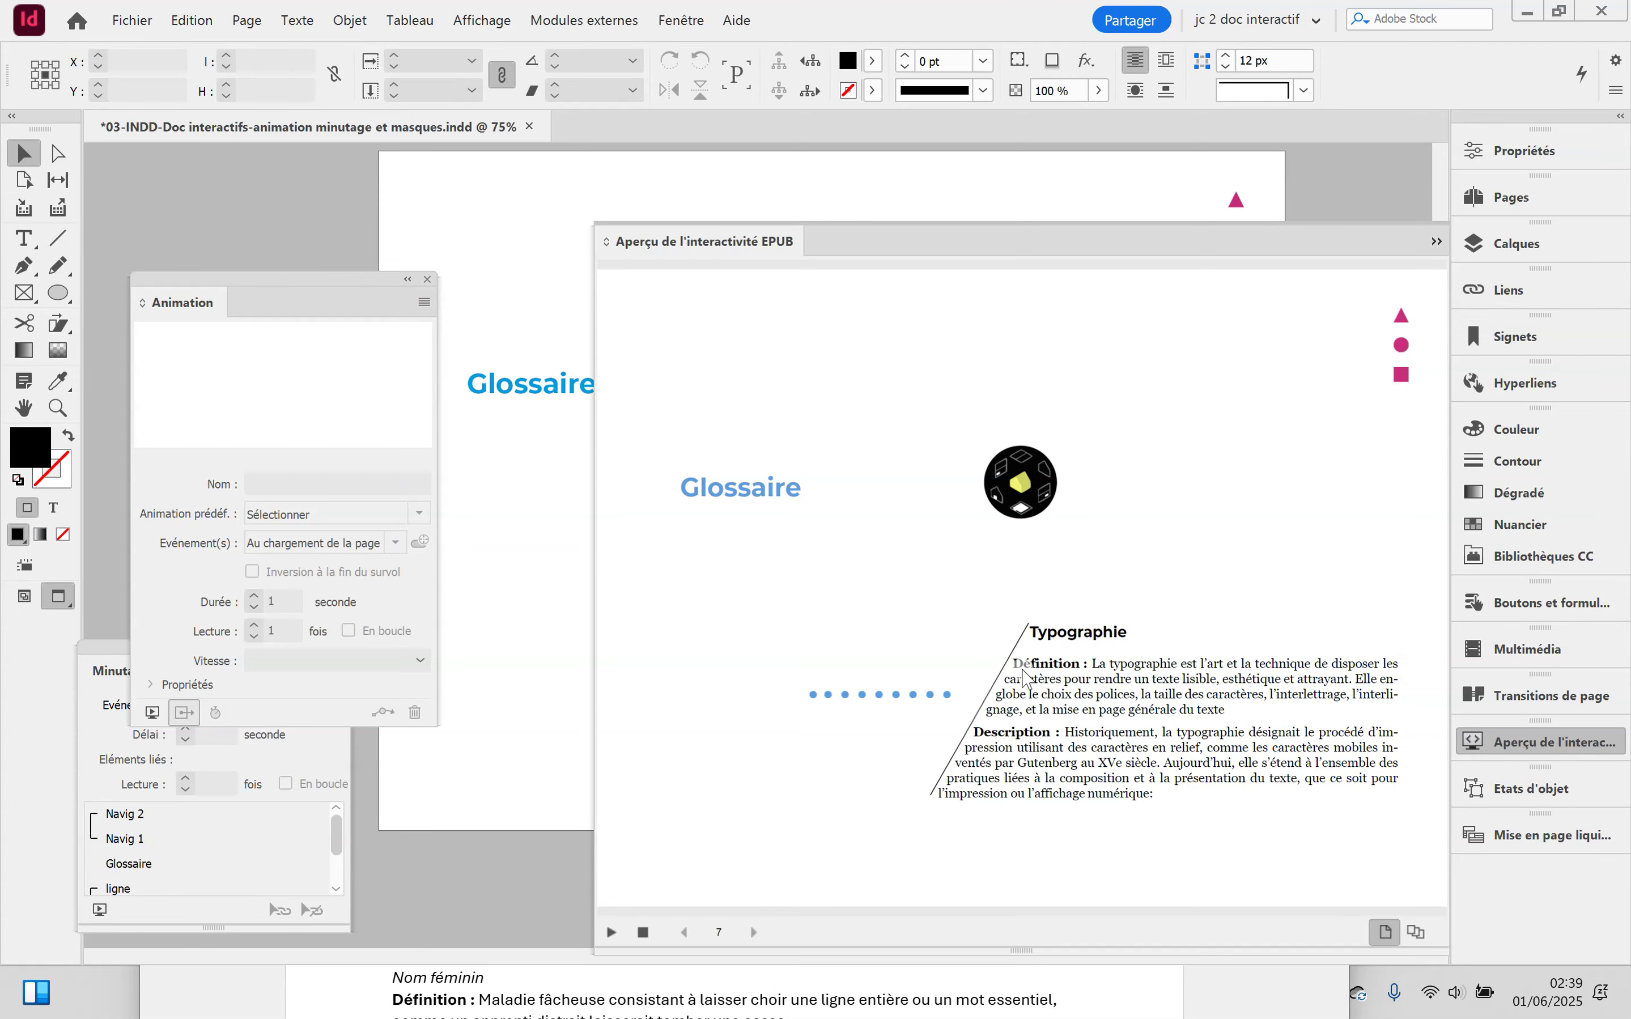
Make the round black logo a button that triggers the Typographie text's animation
click(1434, 242)
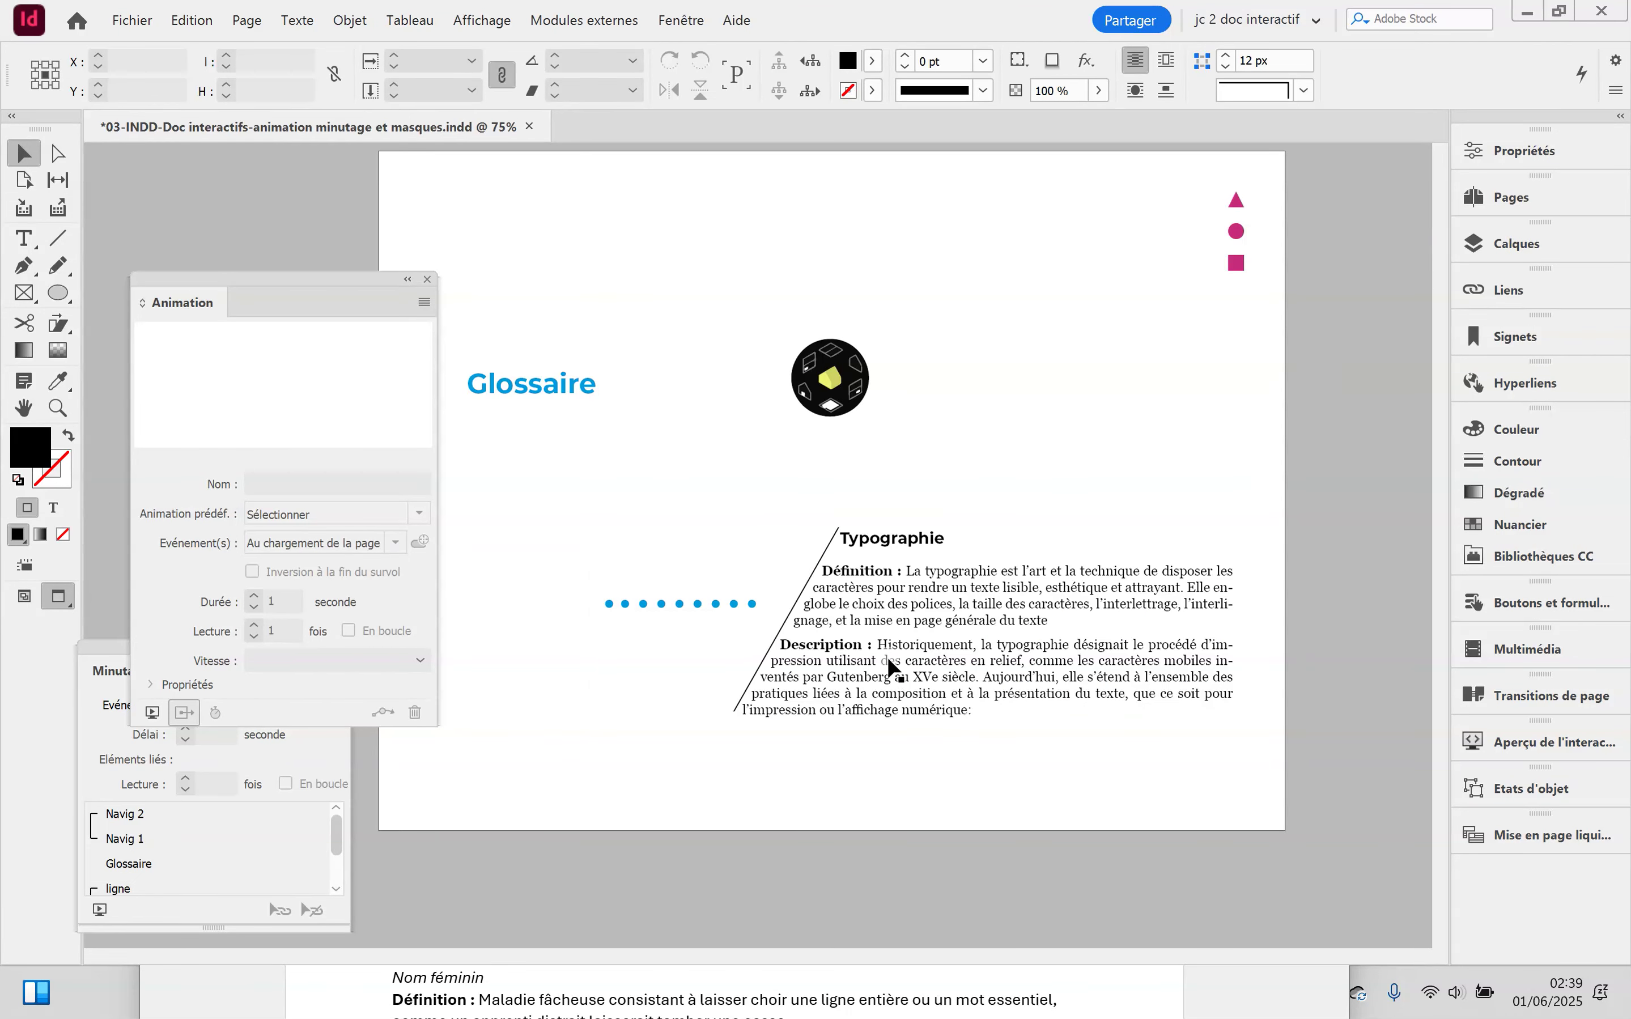
click(913, 582)
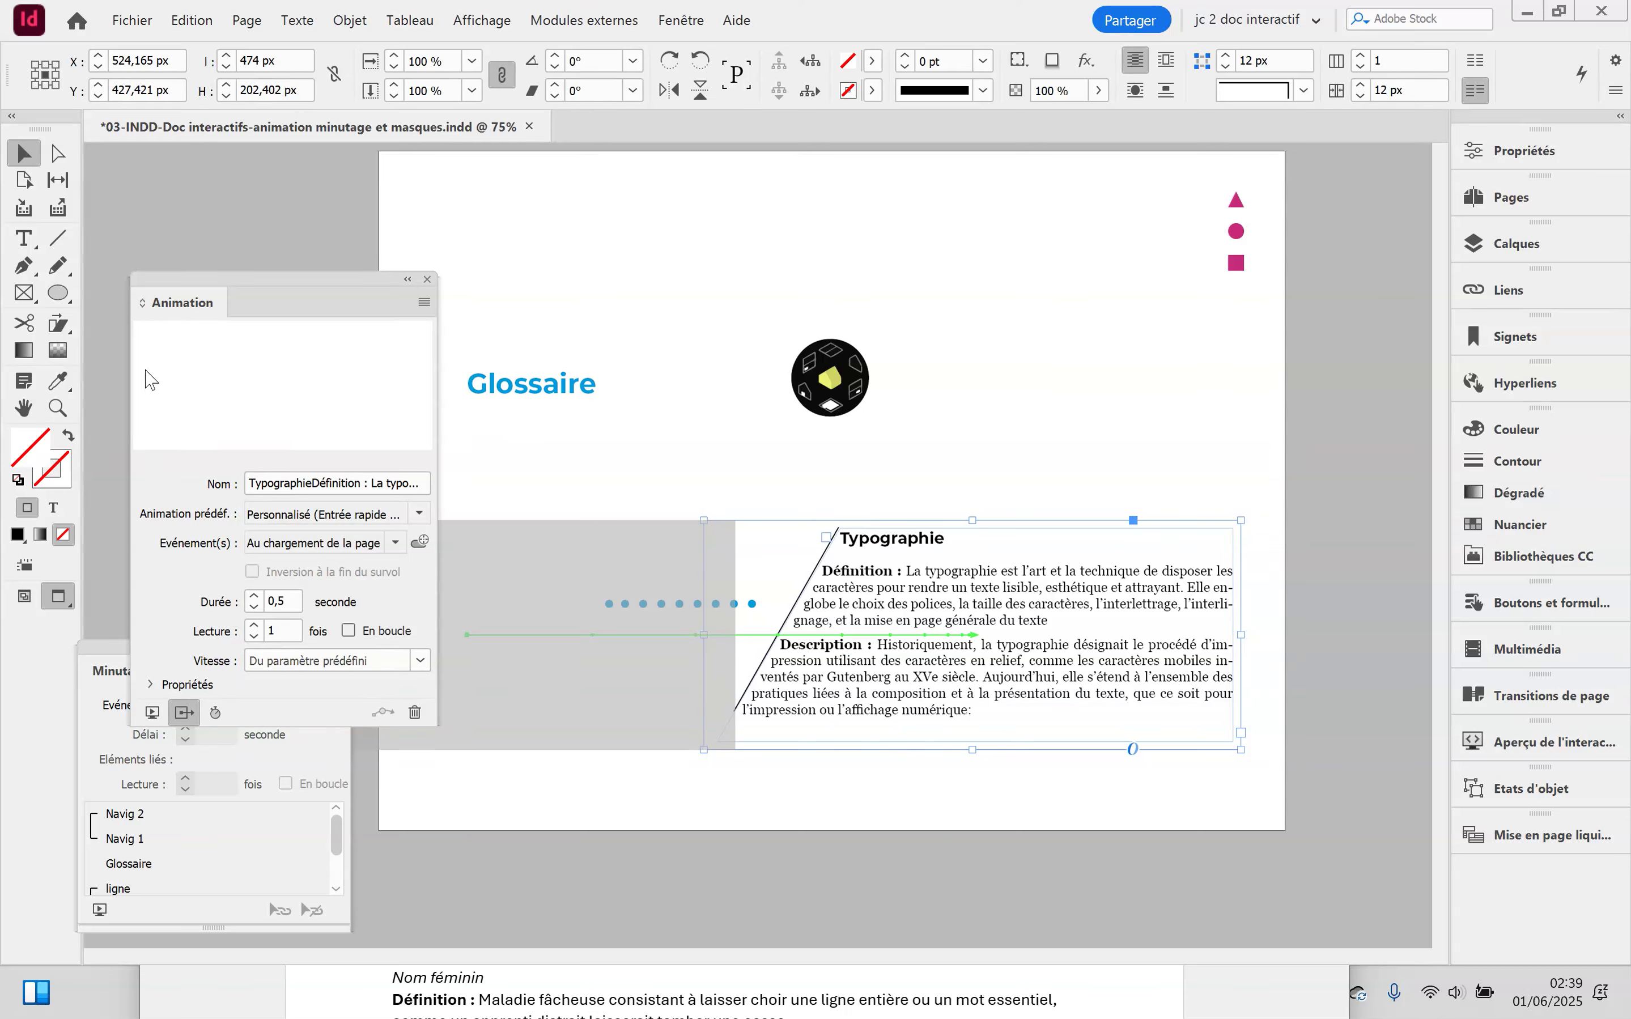
click(420, 542)
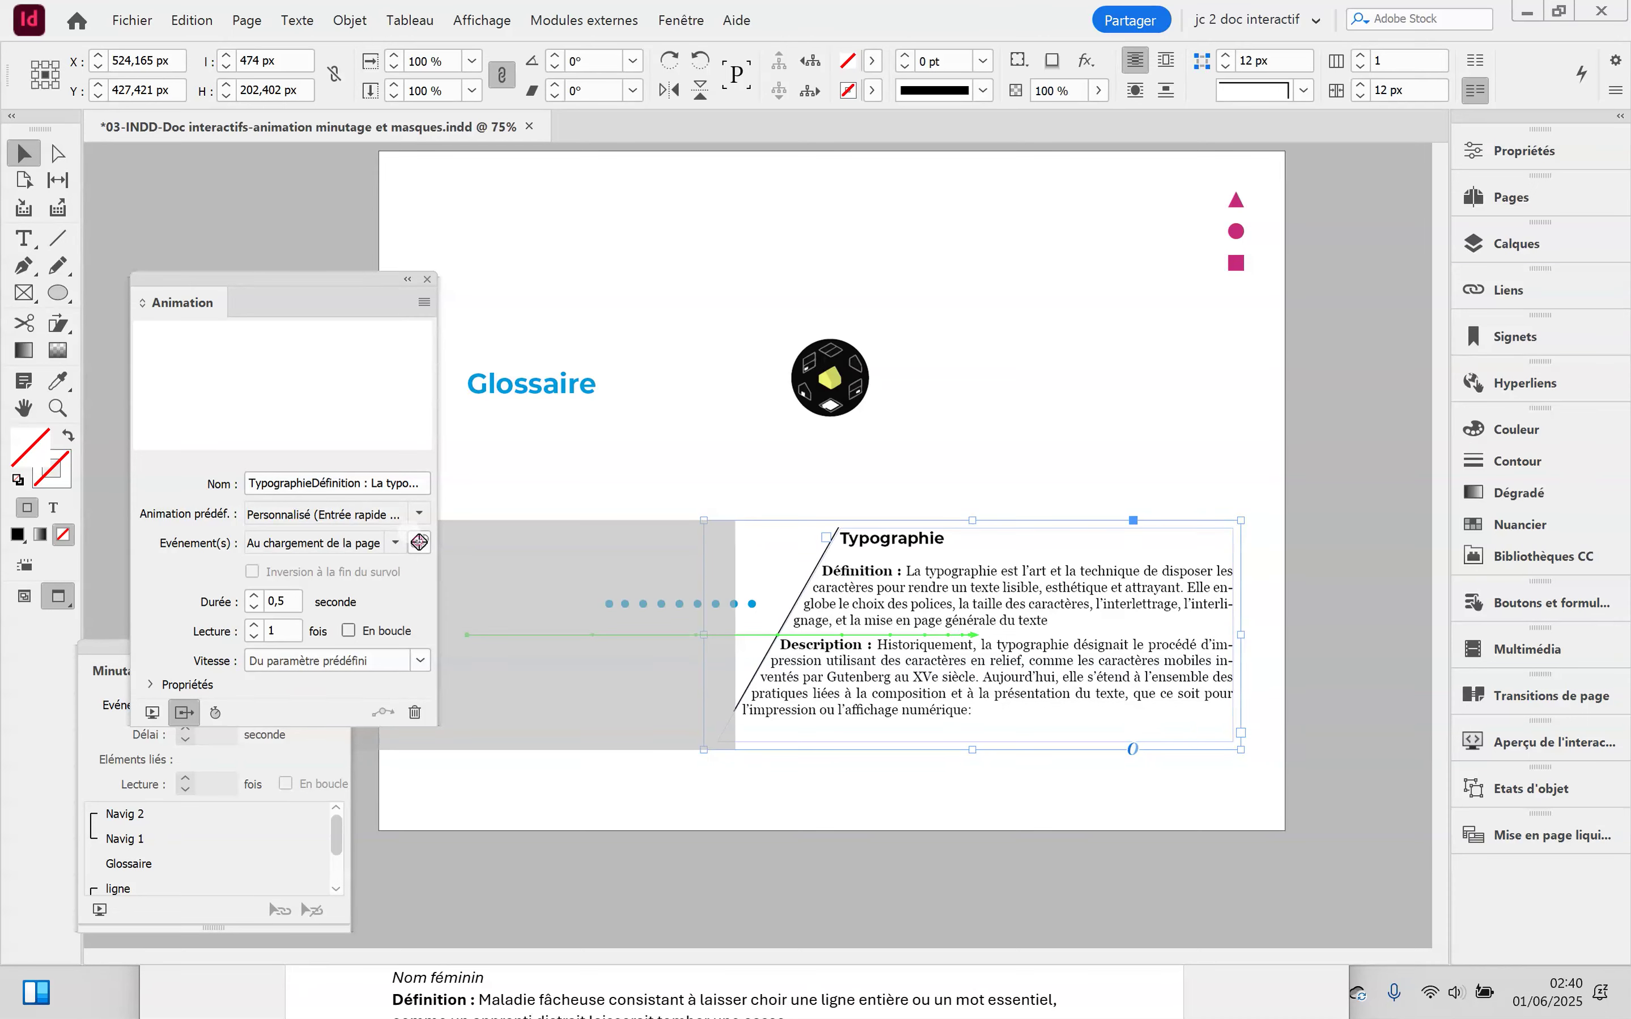
click(830, 381)
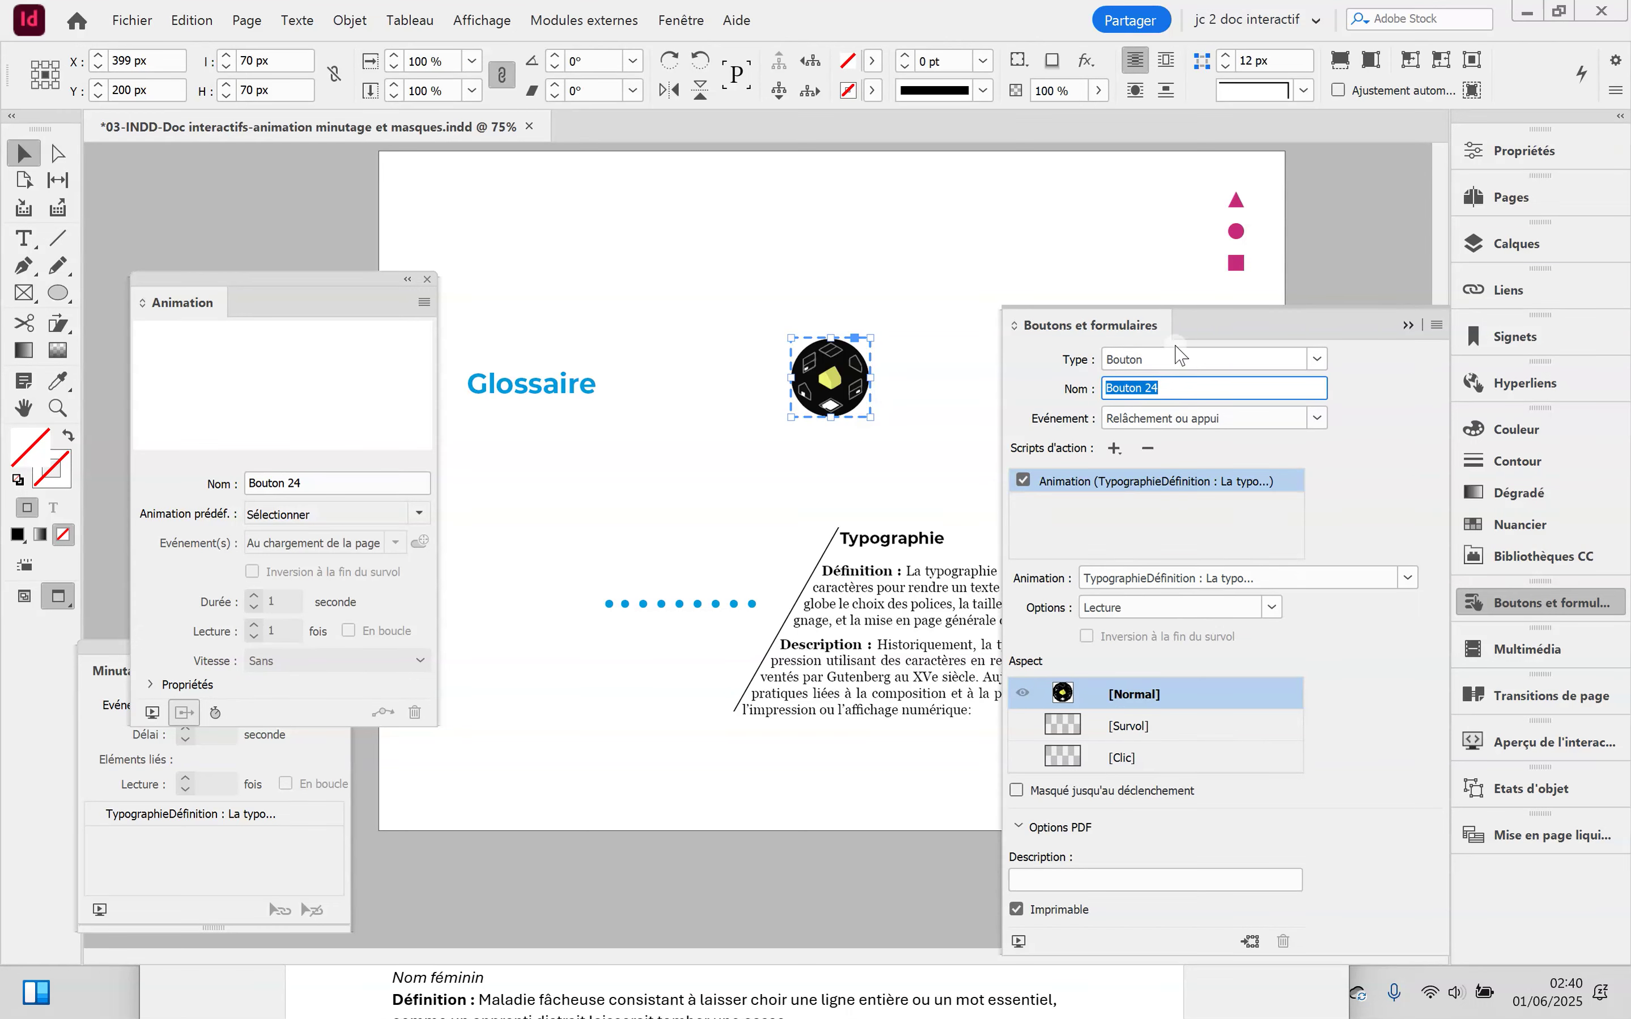